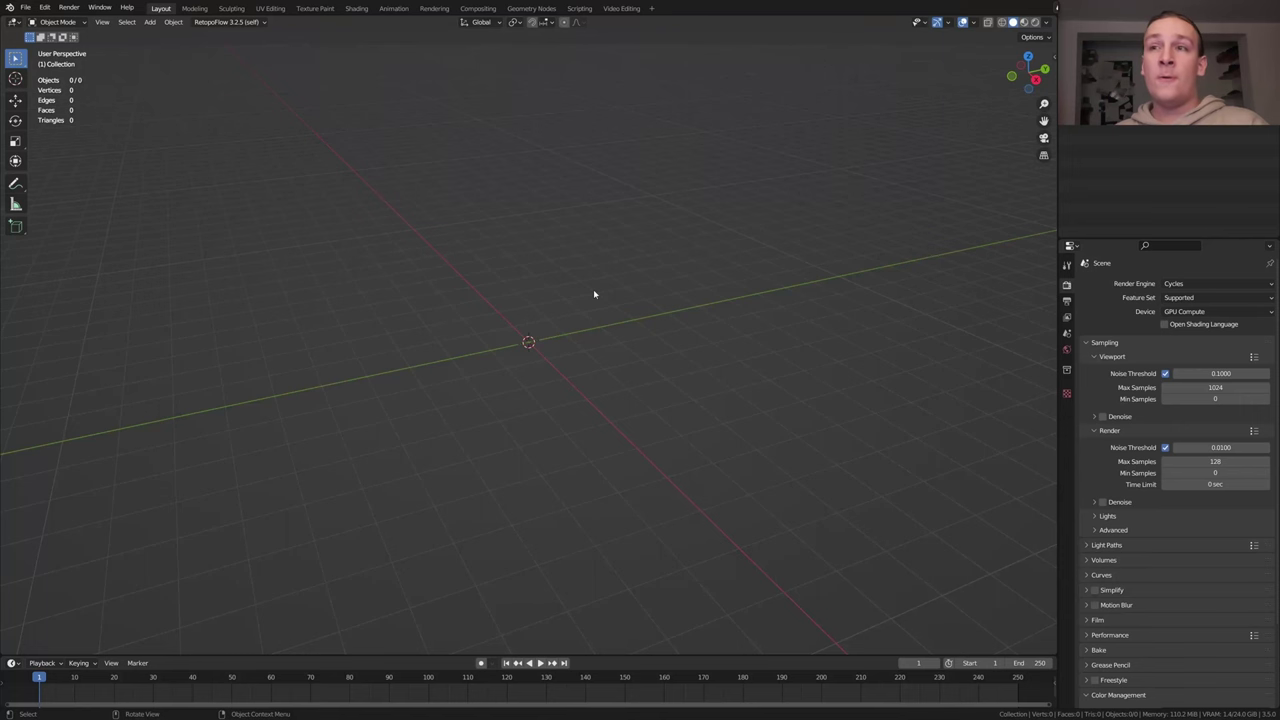
# Add a plane mesh to the empty scene and create a new geometry node tree on it
pyautogui.hotkey('shift', 'a')
pyautogui.moveTo(640, 132)
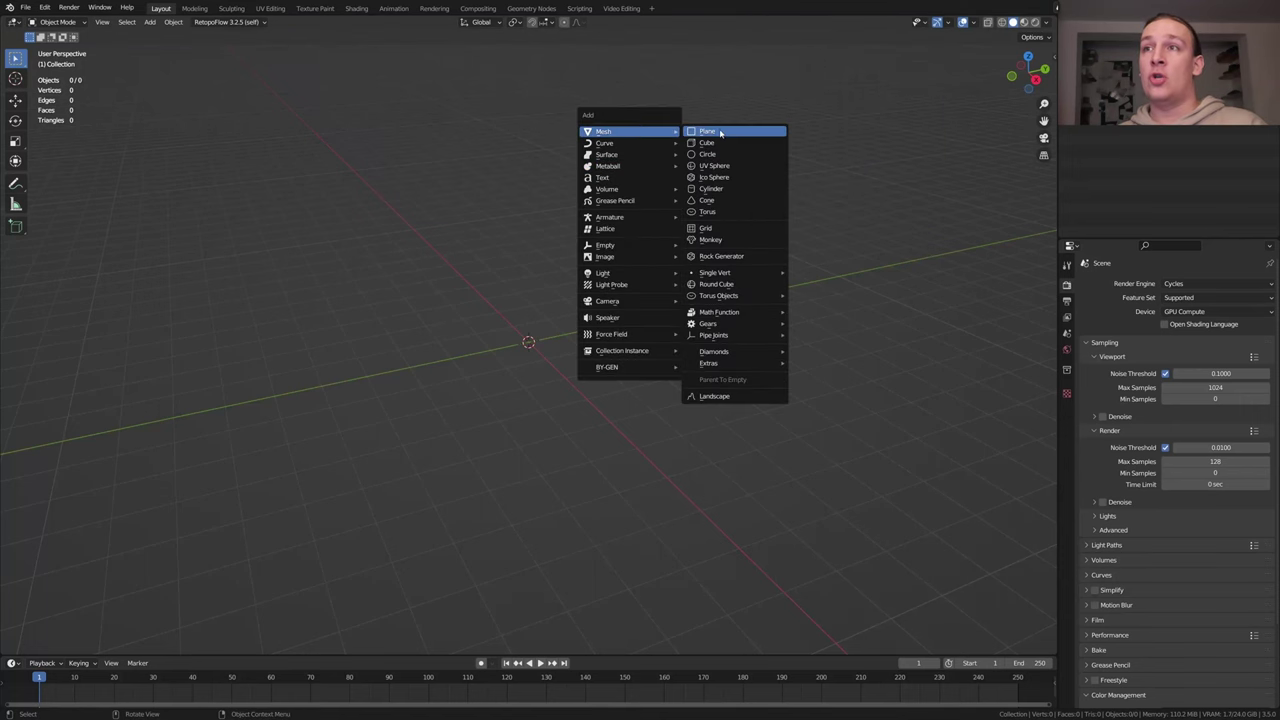
pyautogui.click(719, 132)
pyautogui.click(531, 8)
pyautogui.click(500, 386)
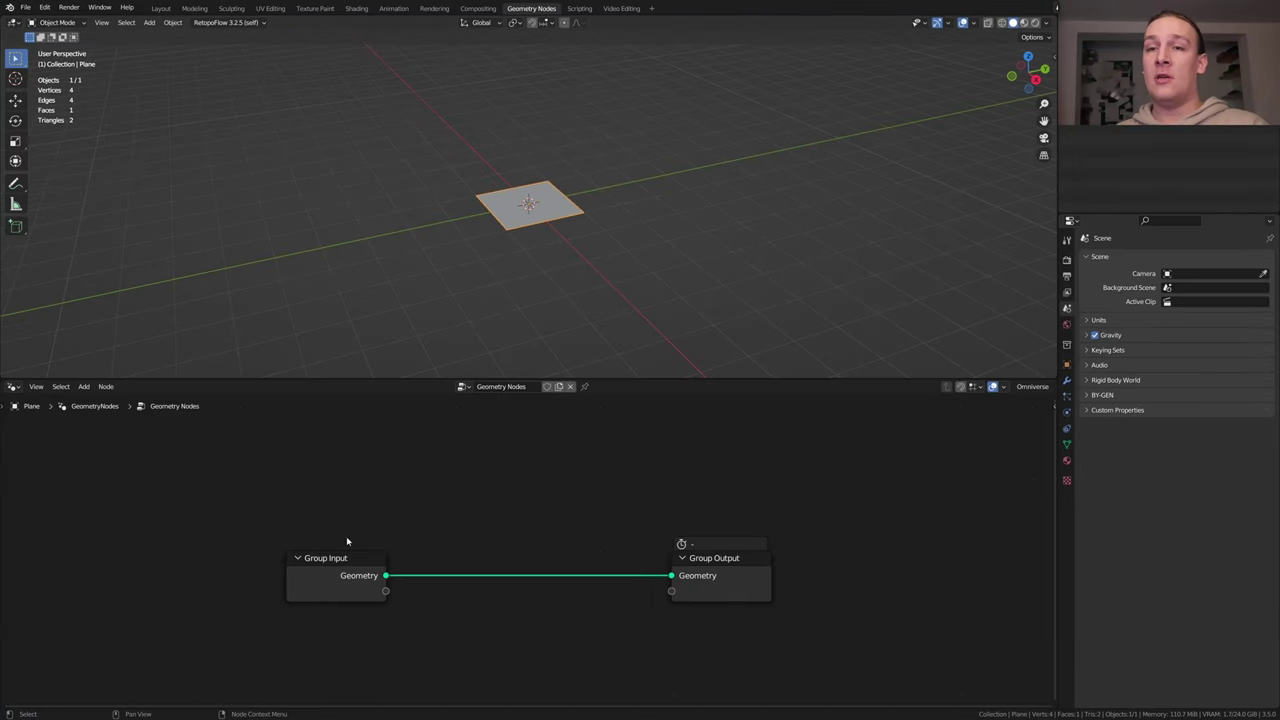
# Delete the Group Input node and add a Spiral curve node in its place
pyautogui.click(329, 562)
pyautogui.press('x')
pyautogui.hotkey('shift', 'a')
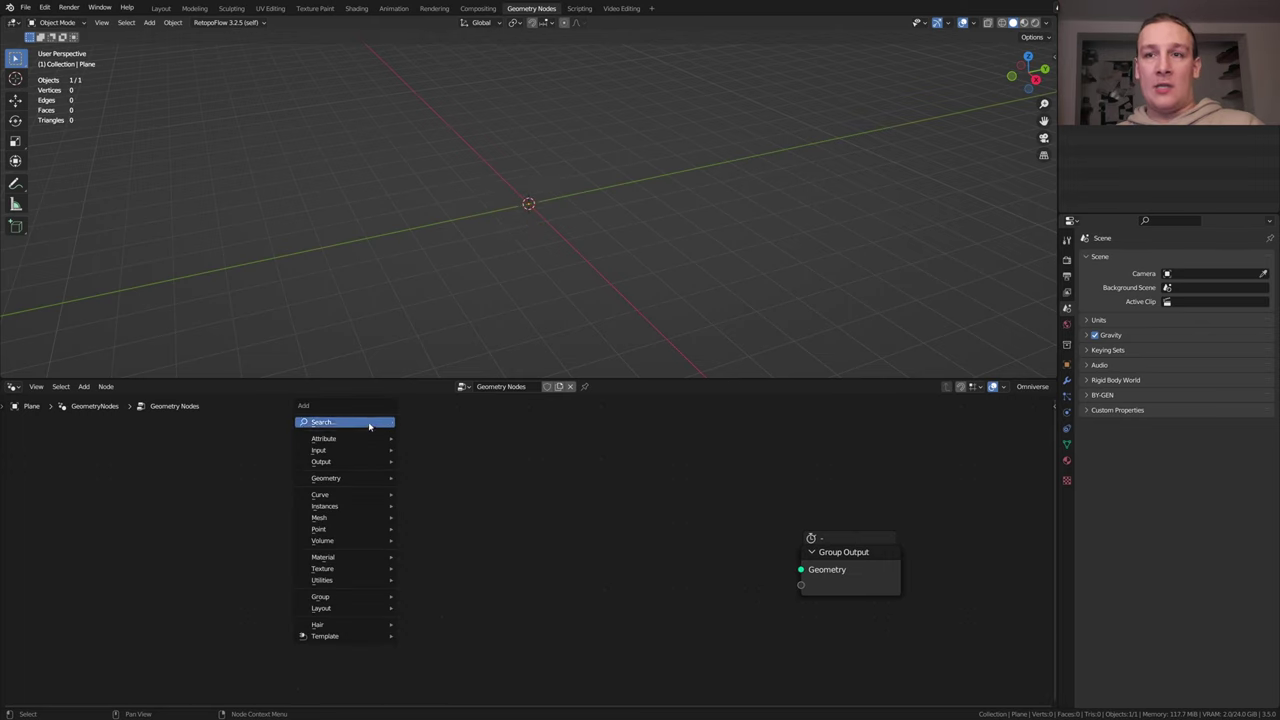
pyautogui.click(369, 422)
# Set the Spiral node to resolution 64, 10 rotations, start radius 1.05 m and end radius 0.05 m
pyautogui.doubleClick(330, 458)
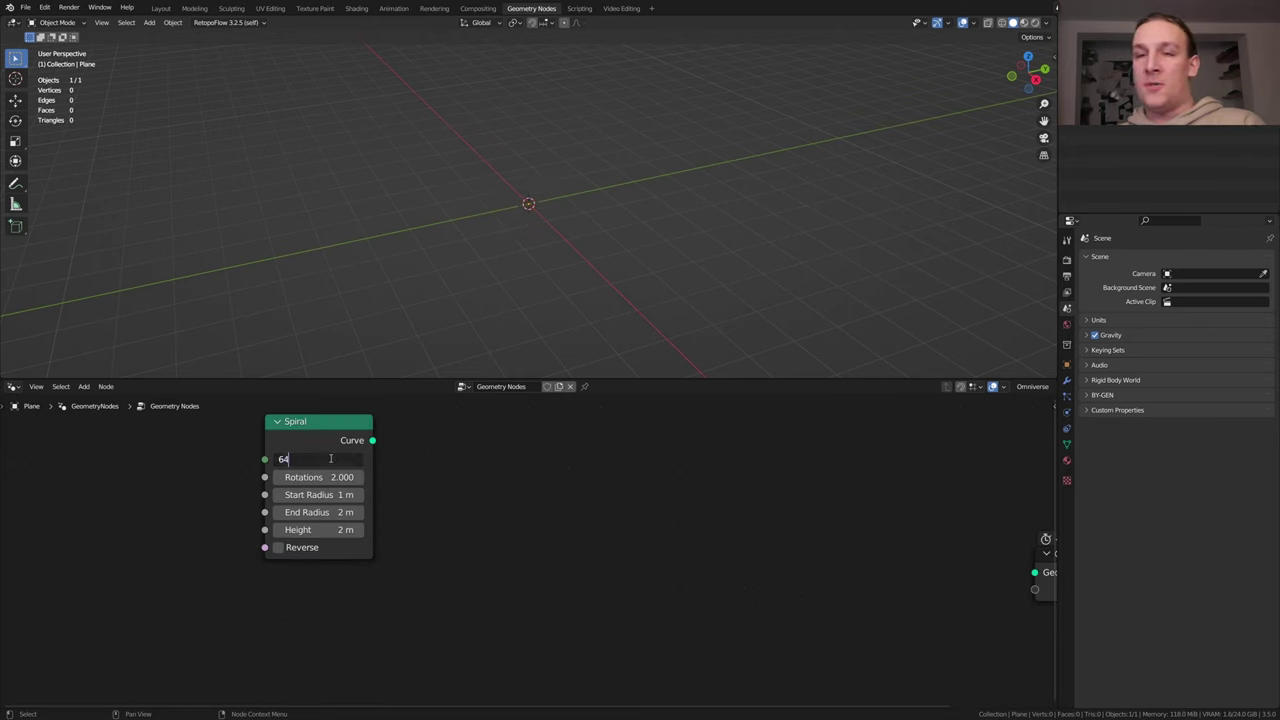
pyautogui.write('64')
pyautogui.press('Return')
pyautogui.doubleClick(328, 477)
pyautogui.press('Return')
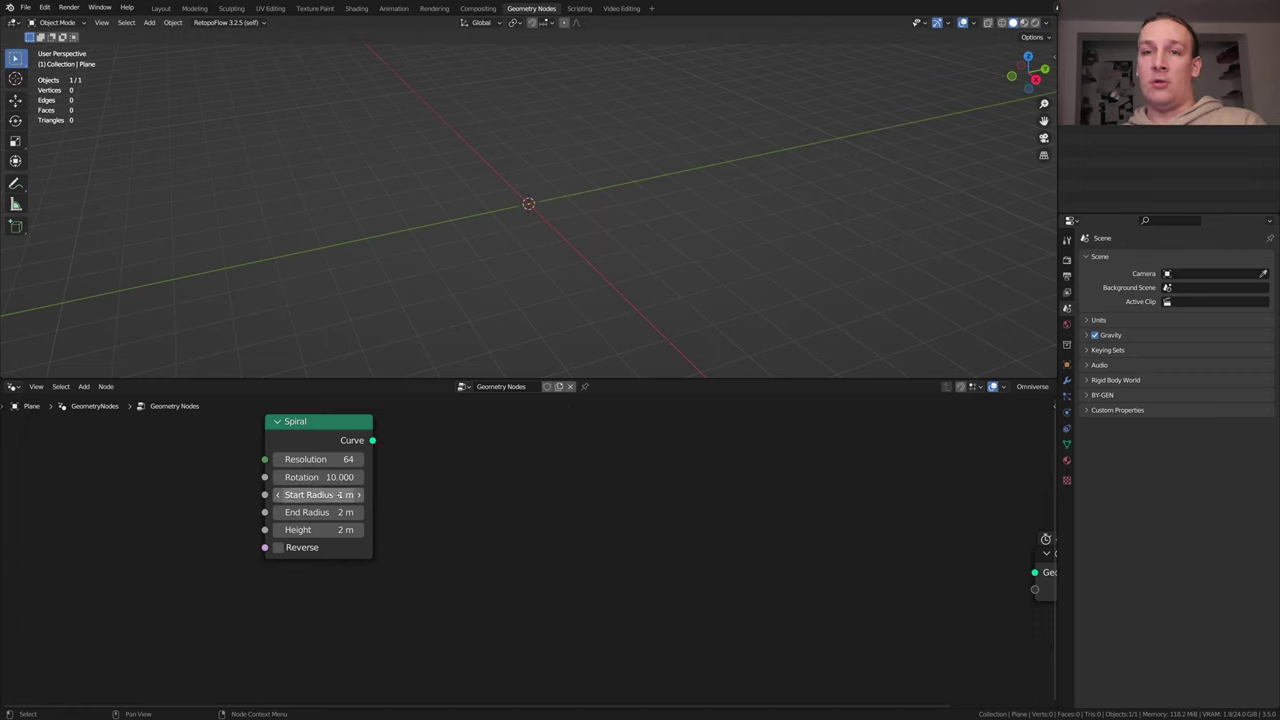
pyautogui.doubleClick(335, 495)
pyautogui.write('1.0')
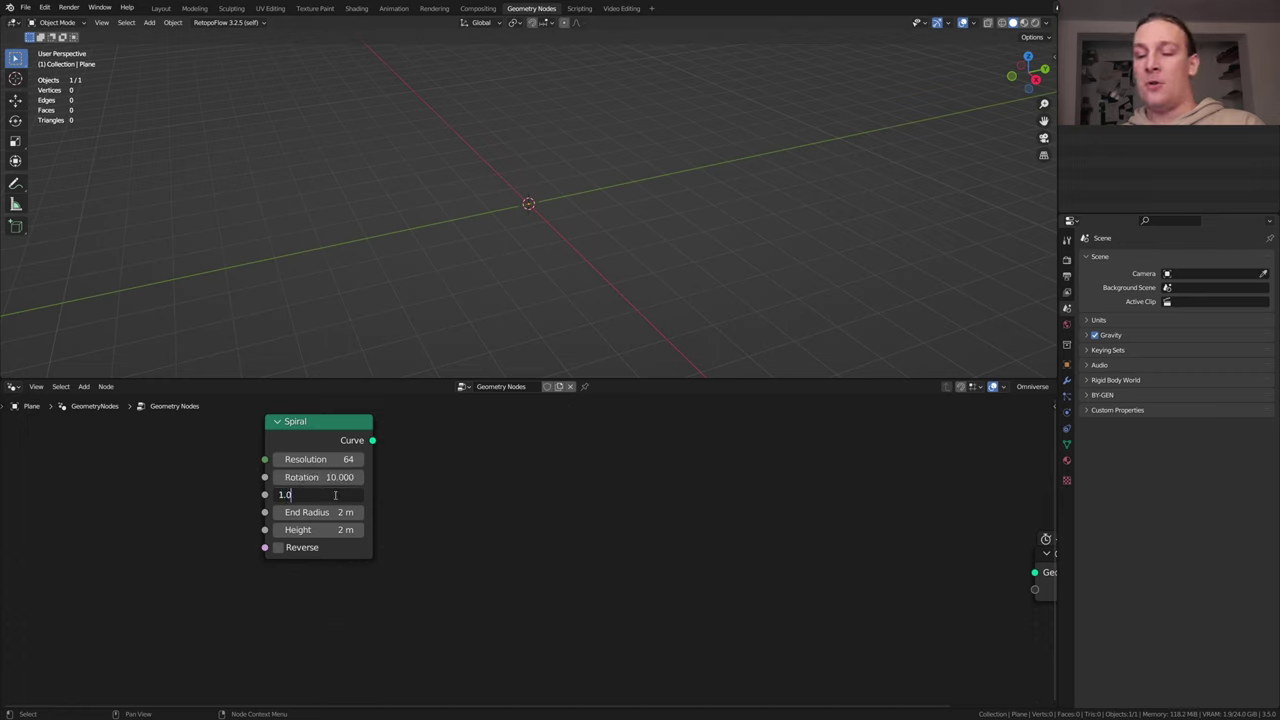
pyautogui.write('5')
pyautogui.press('Return')
pyautogui.doubleClick(336, 512)
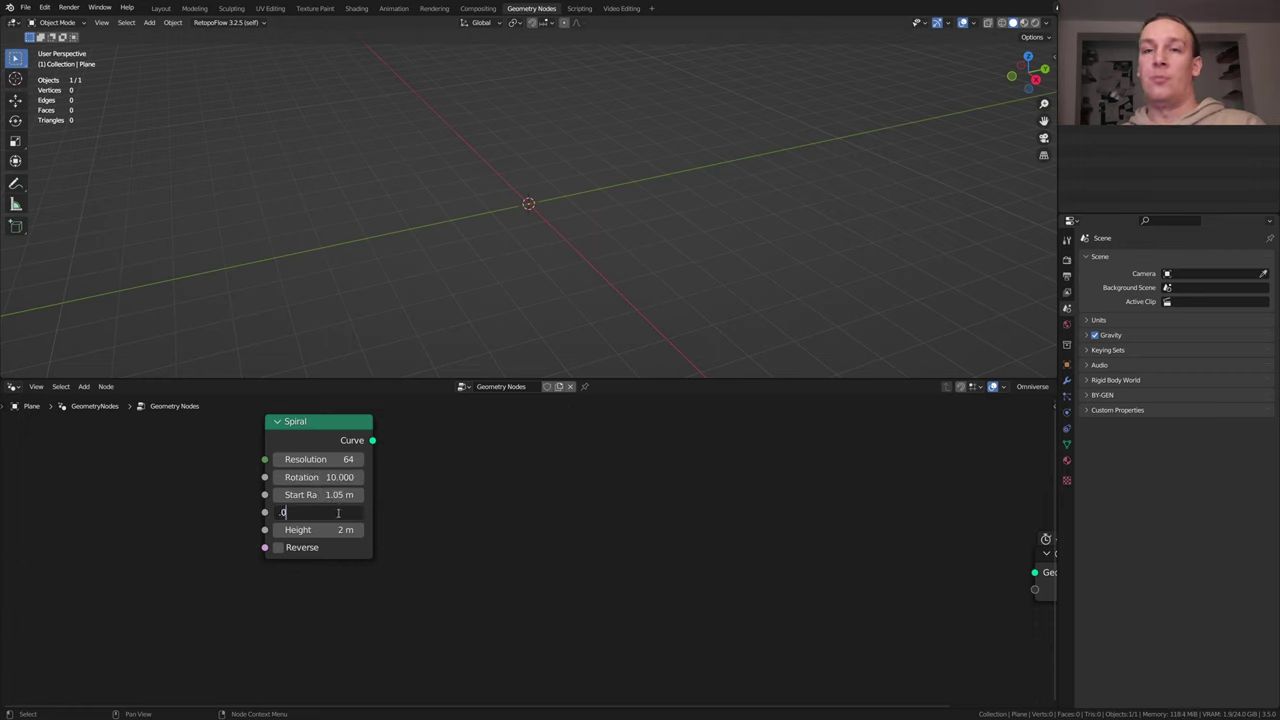
pyautogui.press('Return')
# Chain a Transform Geometry node and a Resample Curve node between the Spiral and the Group Output
pyautogui.hotkey('shift', 'a')
pyautogui.write('tra')
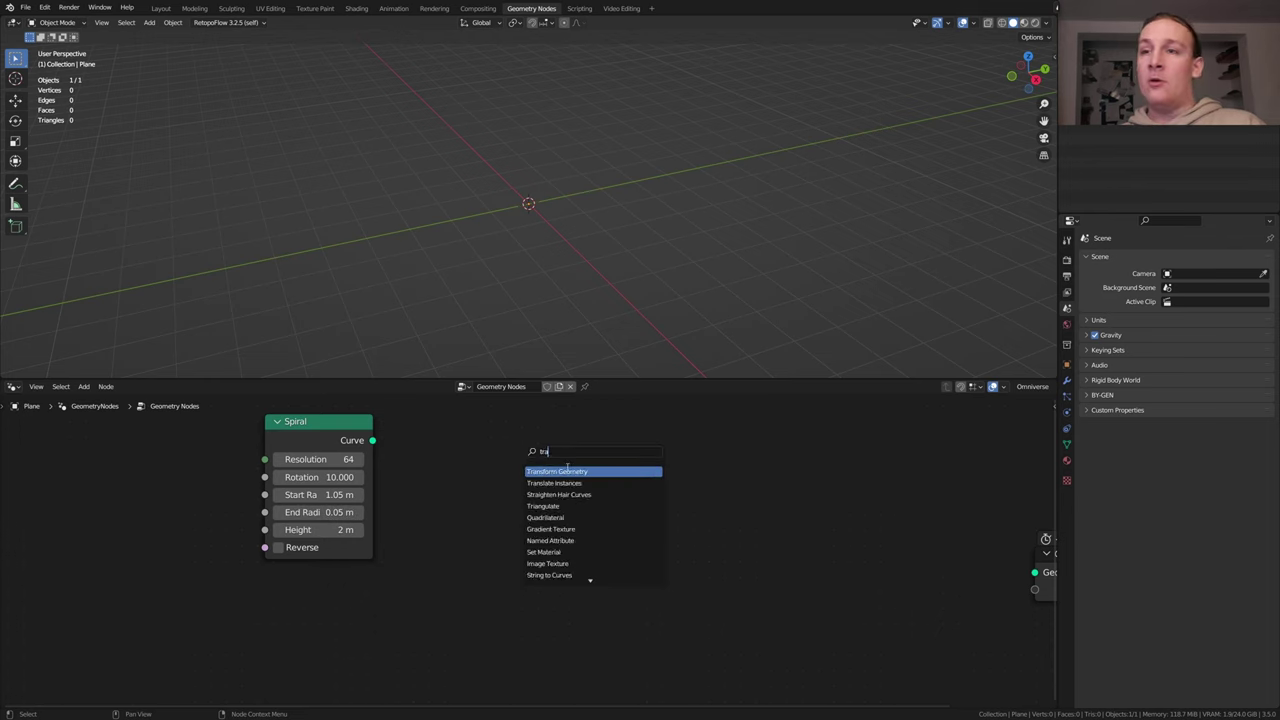
pyautogui.hotkey('shift', 'a')
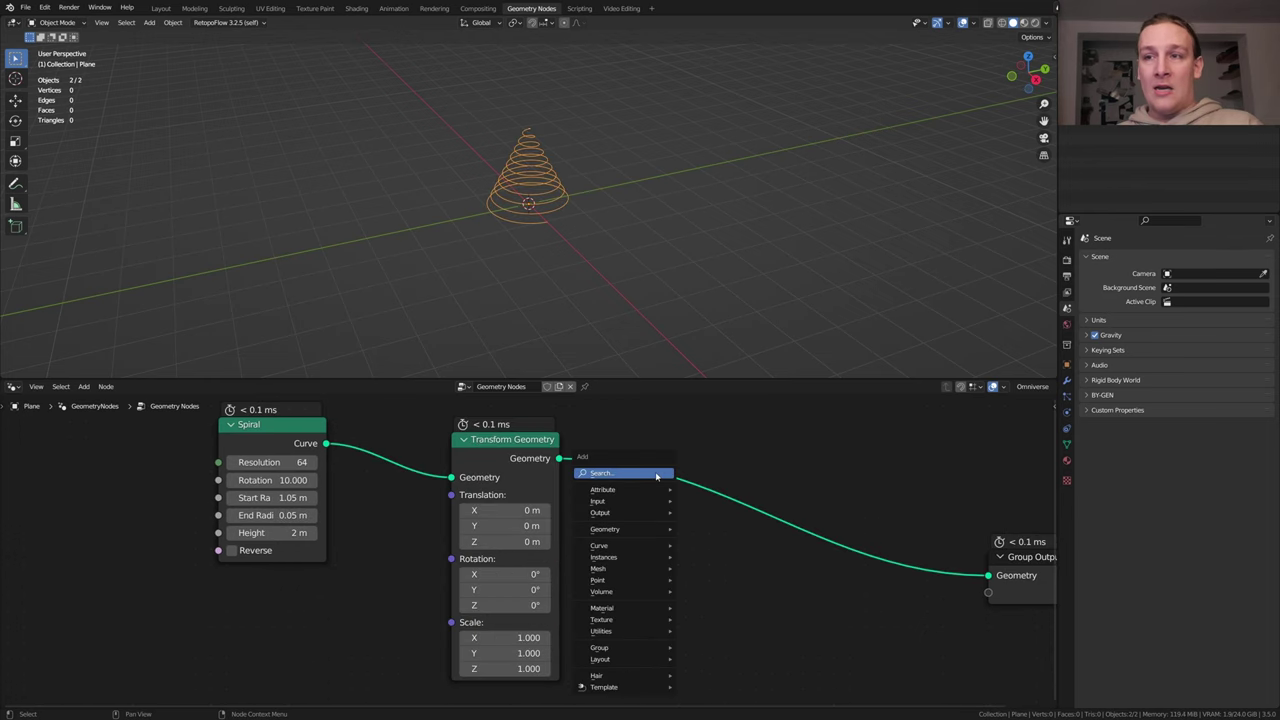
pyautogui.click(657, 474)
pyautogui.write('res')
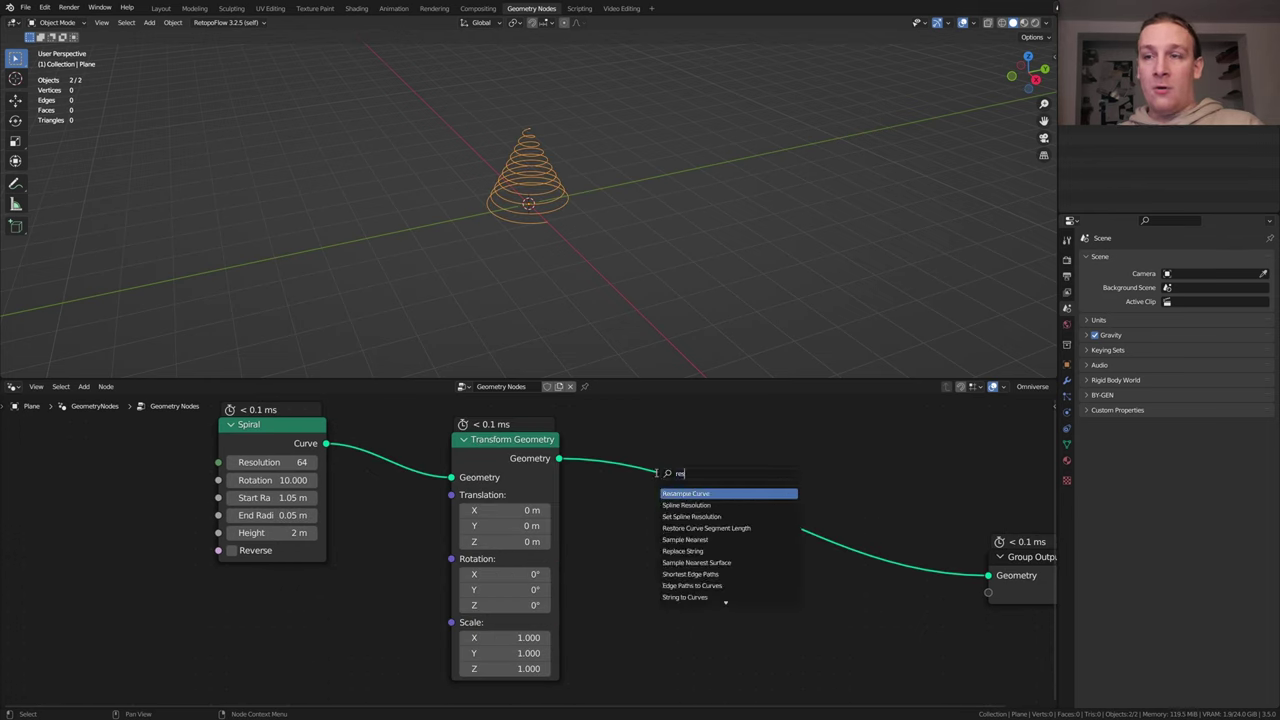
# Set the Resample Curve count to 230 and insert a Set Position node between it and the Group Output
pyautogui.doubleClick(565, 544)
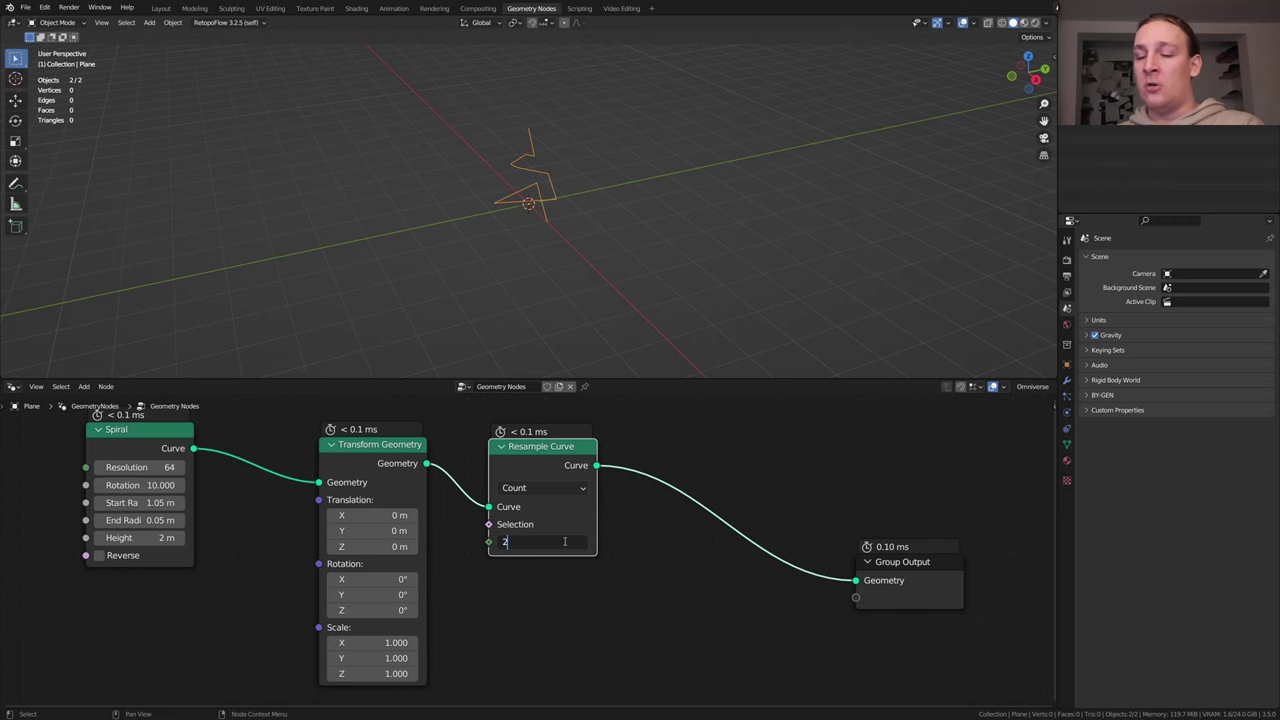
pyautogui.write('23')
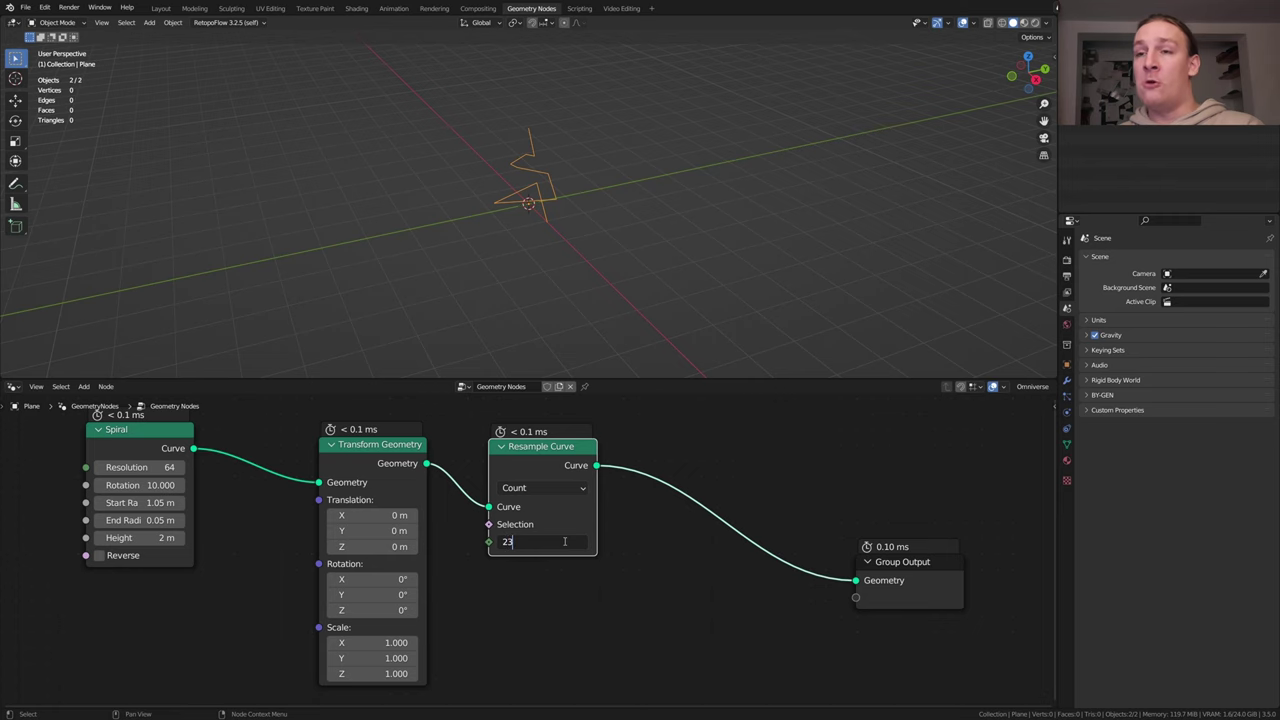
pyautogui.write('0')
pyautogui.press('Return')
pyautogui.hotkey('shift', 'a')
pyautogui.write('se')
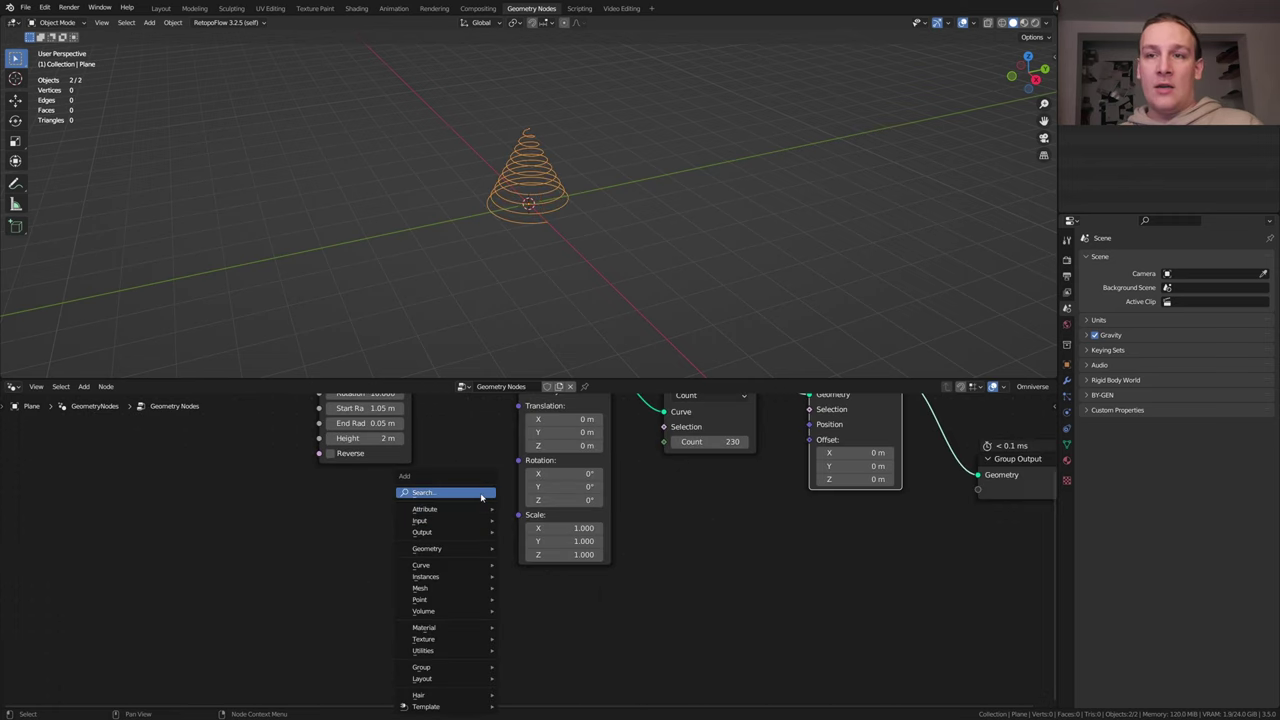
# Add a 4D Noise Texture node below the Spiral with W set to -0.1 and scale set to 1
pyautogui.click(483, 495)
pyautogui.write('n')
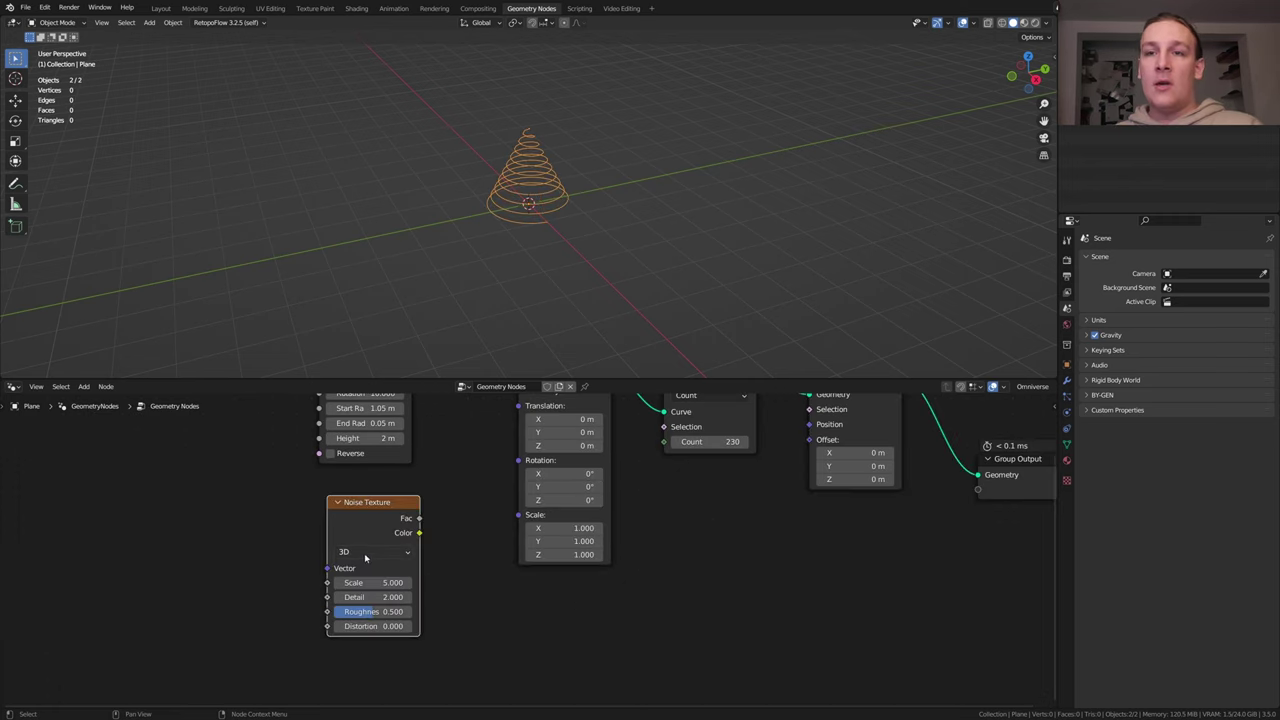
pyautogui.click(365, 555)
pyautogui.click(366, 610)
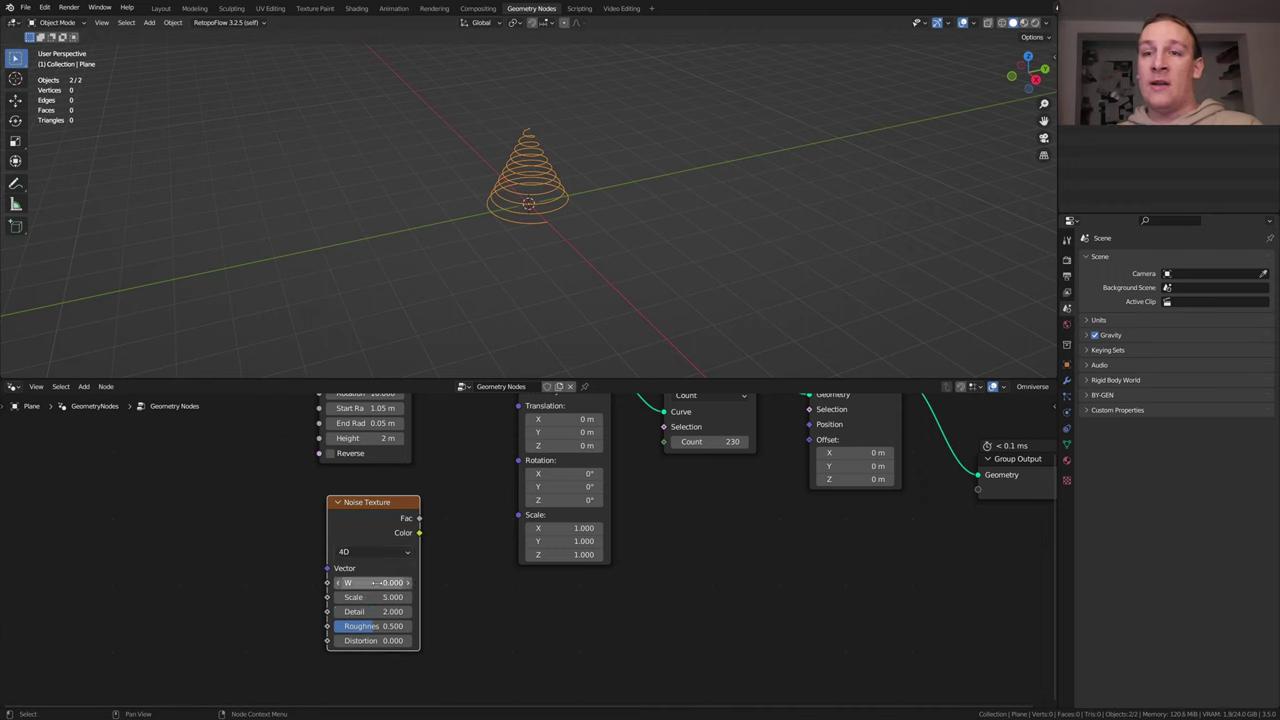
pyautogui.click(377, 583)
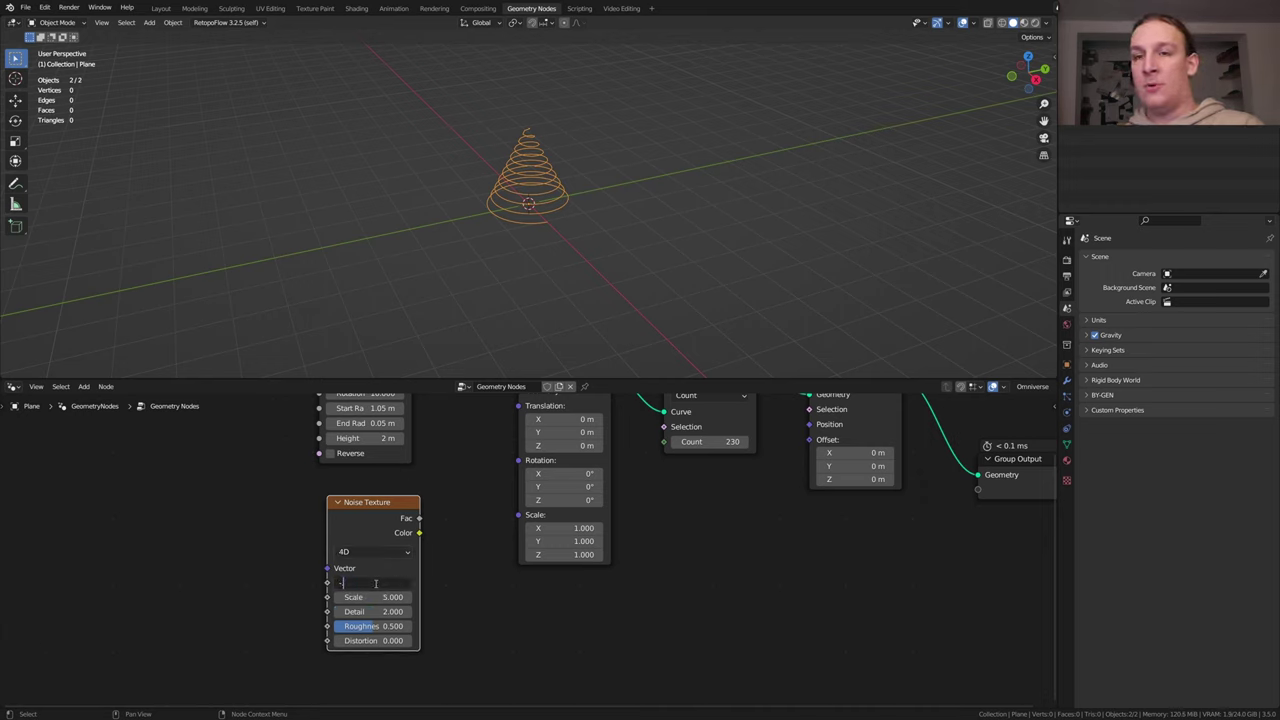
pyautogui.write('-.1')
pyautogui.click(395, 598)
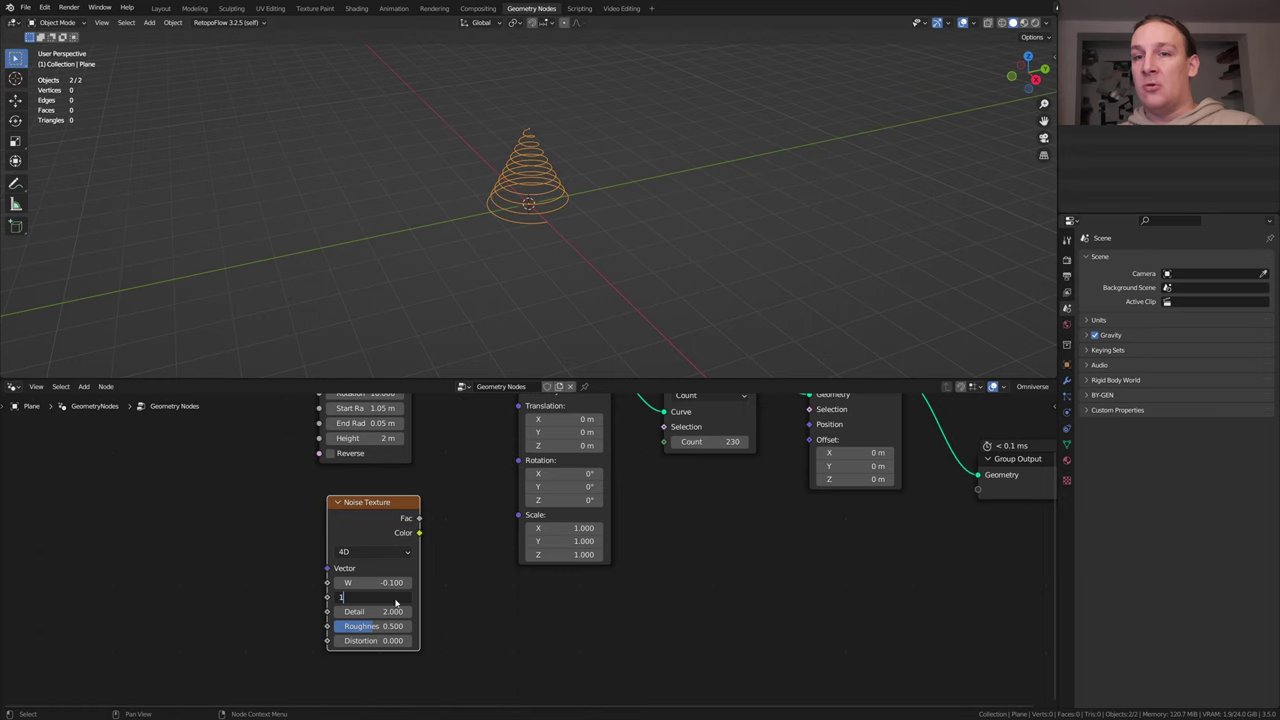
pyautogui.press('Return')
# Duplicate the Noise Texture node below the original and set the copy's W to 0.1
pyautogui.scroll(-3, 425, 518)
pyautogui.hotkey('shift', 'd')
pyautogui.click(427, 656)
pyautogui.moveTo(427, 656); pyautogui.dragTo(434, 580, button='middle')
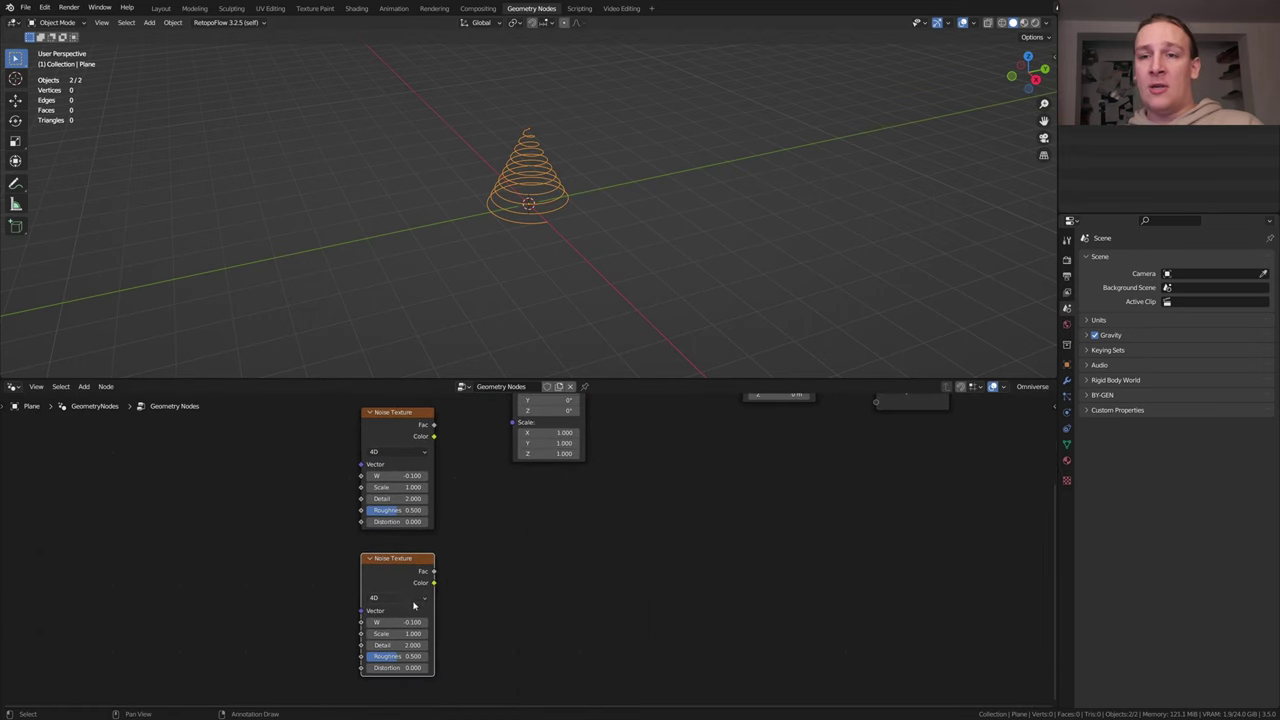
pyautogui.write('.1')
pyautogui.press('Return')
# Add a Mix node beside the two Noise Textures and set its data type to Color
pyautogui.hotkey('shift', 'a')
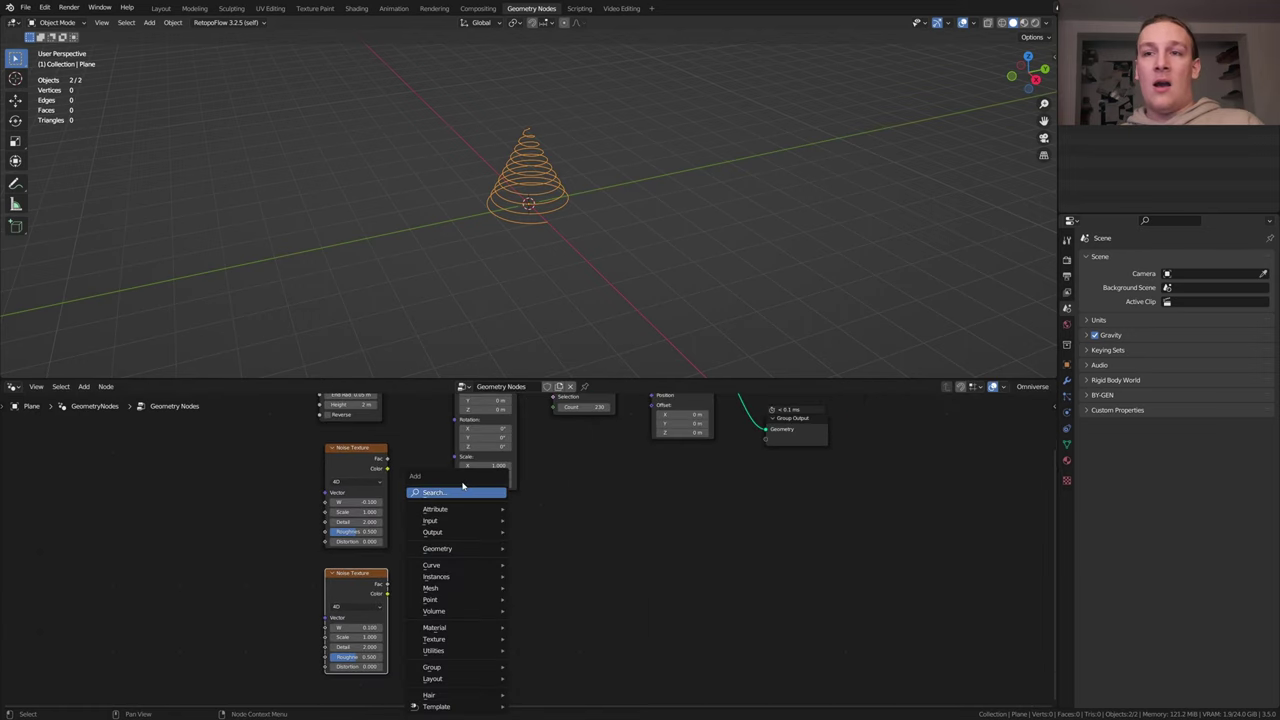
pyautogui.click(464, 488)
pyautogui.write('mix')
pyautogui.press('Return')
pyautogui.click(479, 554)
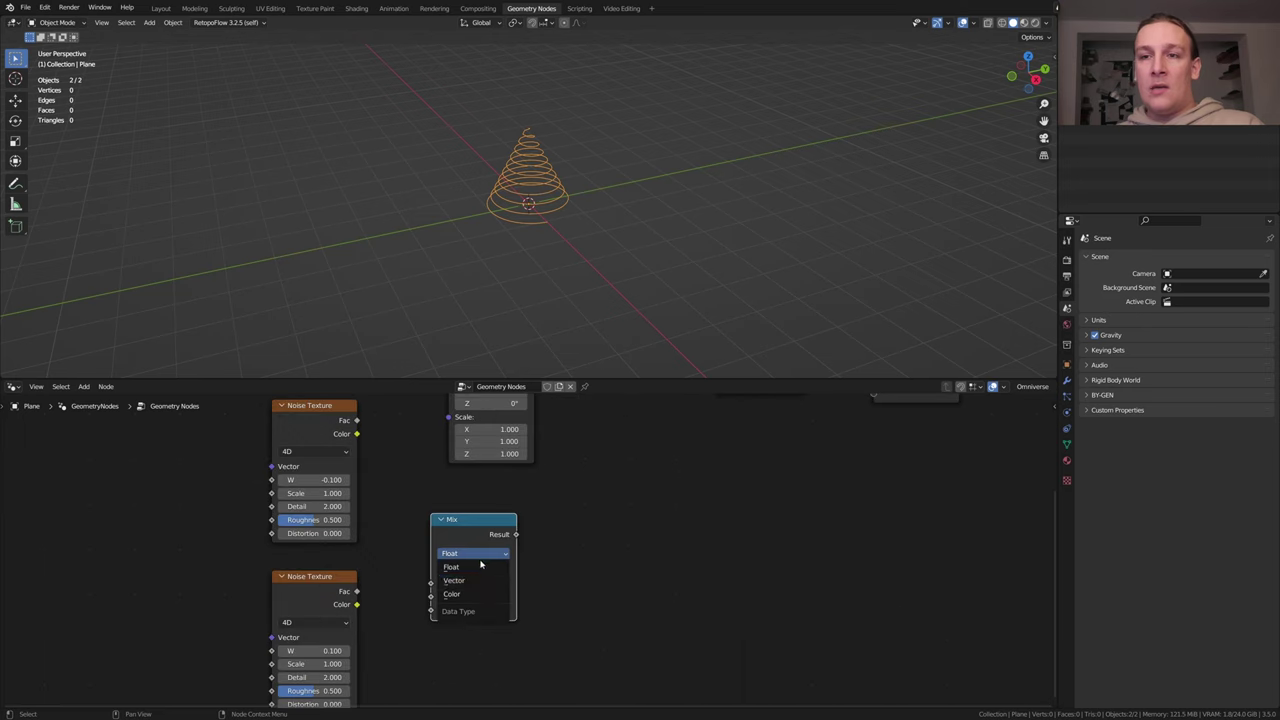
pyautogui.click(478, 594)
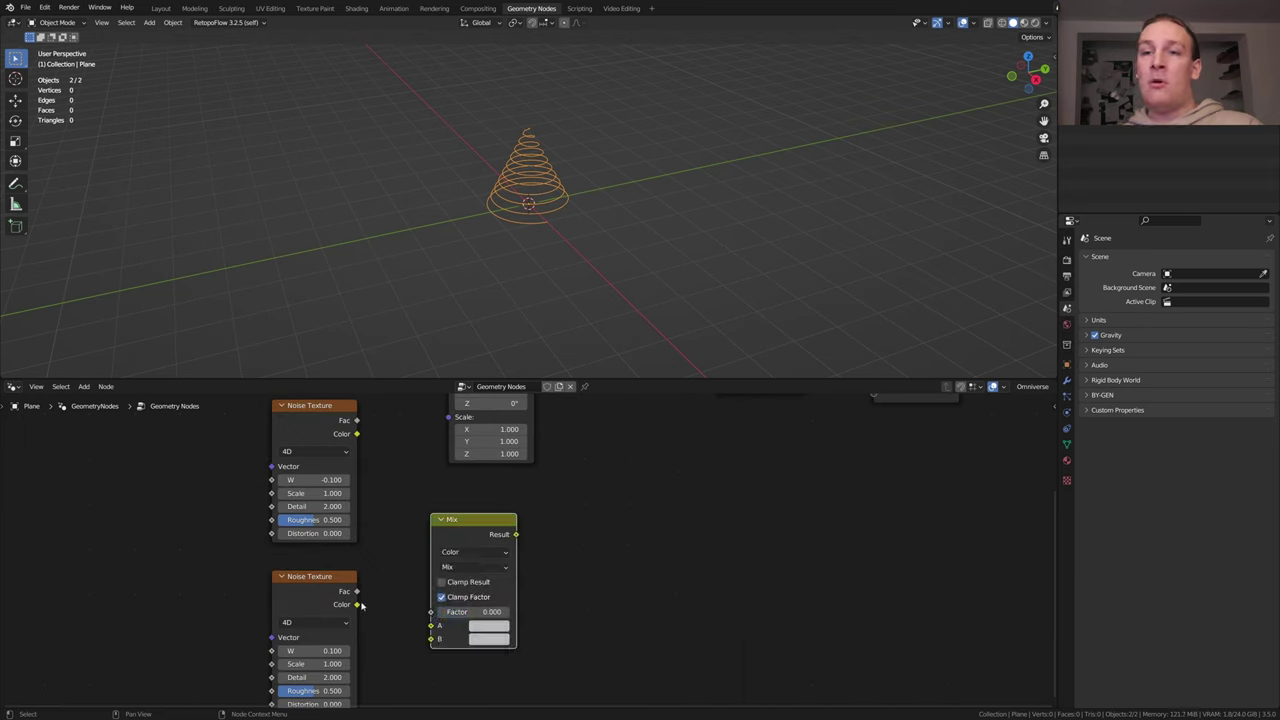
# Connect both Noise Texture colors to the Mix node's A and B, and its result to the Set Position offset
pyautogui.moveTo(357, 604); pyautogui.dragTo(357, 434)
pyautogui.press('Home')
pyautogui.moveTo(472, 603); pyautogui.dragTo(626, 471)
pyautogui.scroll(4, 575, 115)
pyautogui.moveTo(526, 525); pyautogui.dragTo(528, 508, button='middle')
# Insert a Vector Math Add node between Mix and Set Position, with -0.5 for all three vector components
pyautogui.hotkey('shift', 'a')
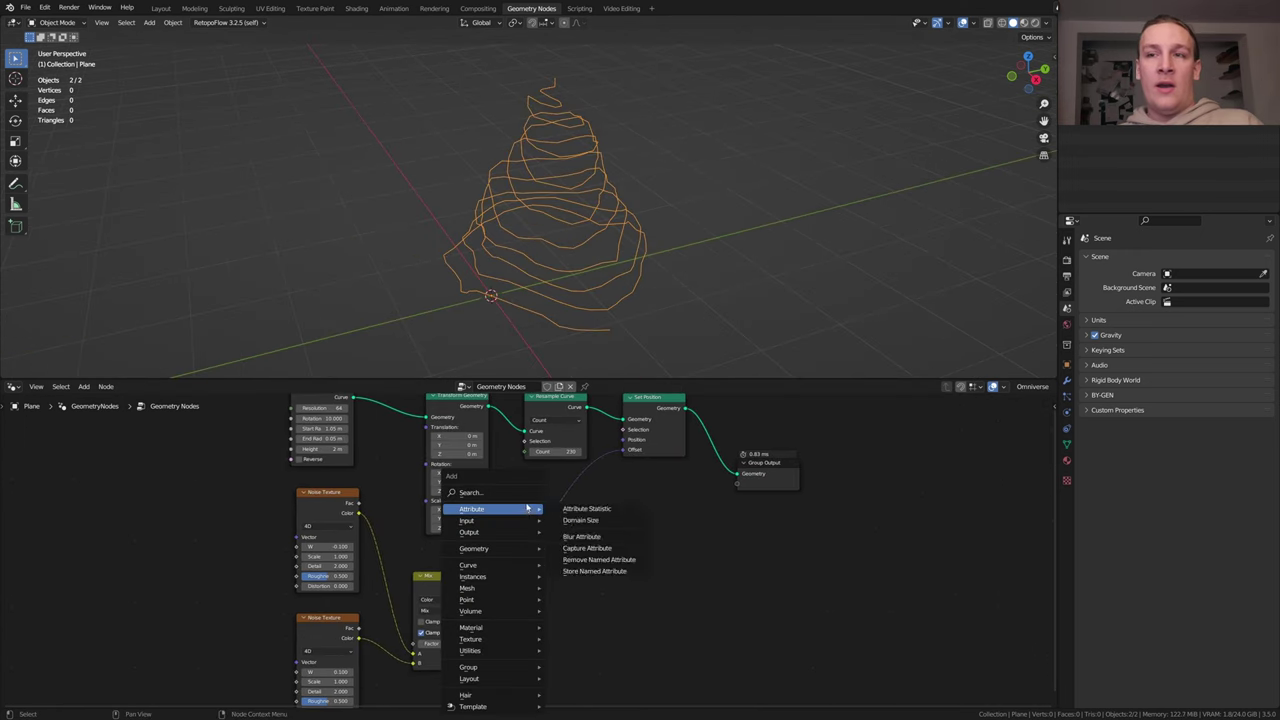
pyautogui.click(528, 494)
pyautogui.write('vec m')
pyautogui.press('Return')
pyautogui.click(532, 500)
pyautogui.moveTo(557, 552); pyautogui.dragTo(557, 570)
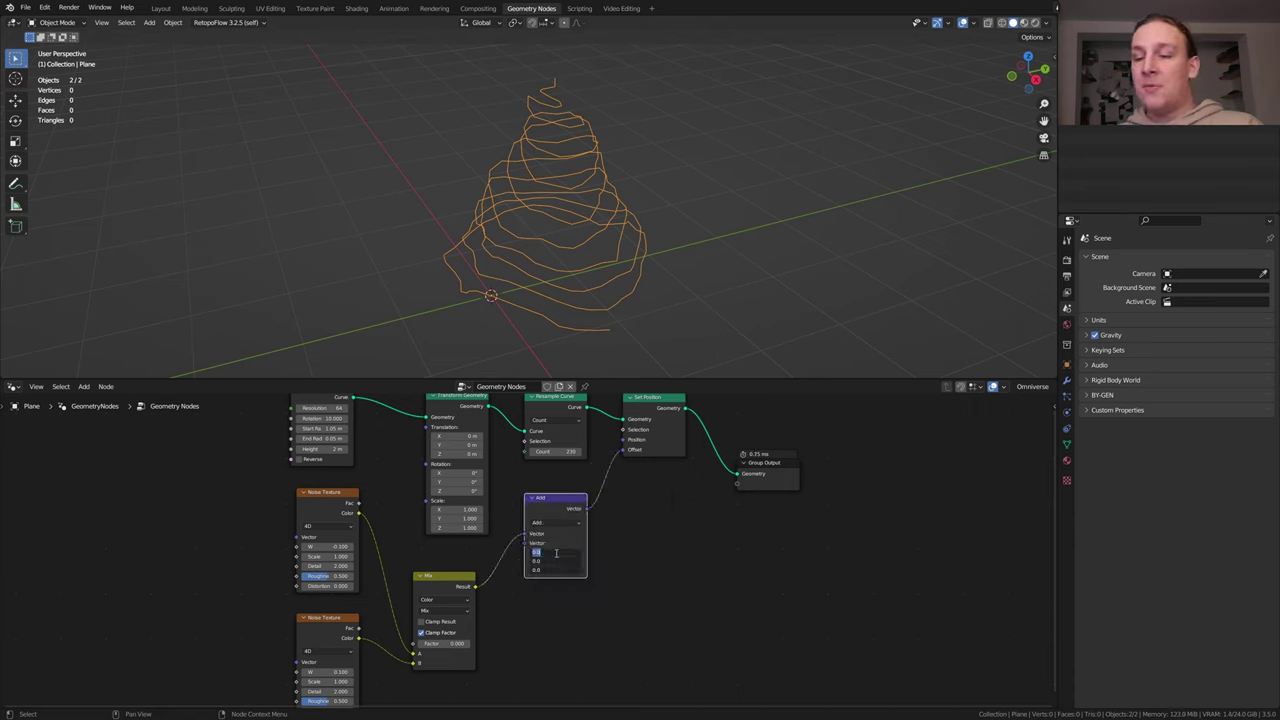
pyautogui.write('-.5')
pyautogui.press('Return')
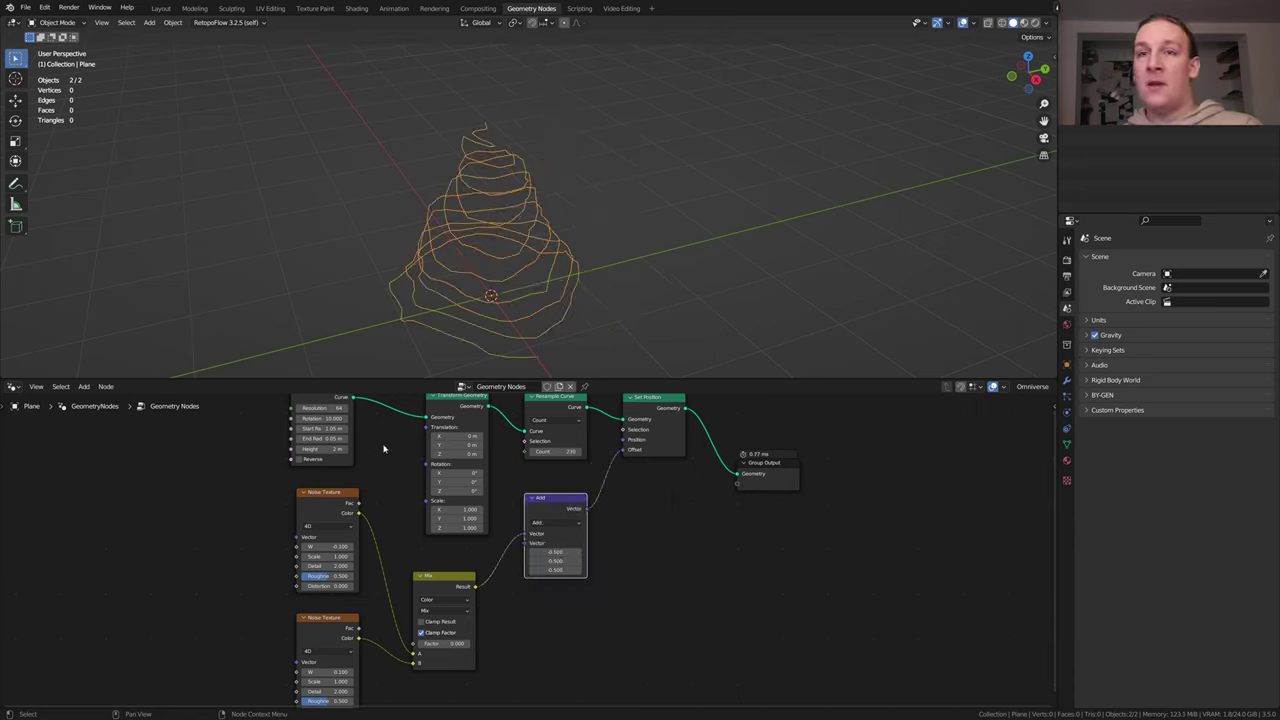
# Keyframe the Transform Geometry rotation, both Noise Texture W values and the Mix factor at frame 1
pyautogui.moveTo(384, 449); pyautogui.dragTo(426, 493, button='middle')
pyautogui.press('i')
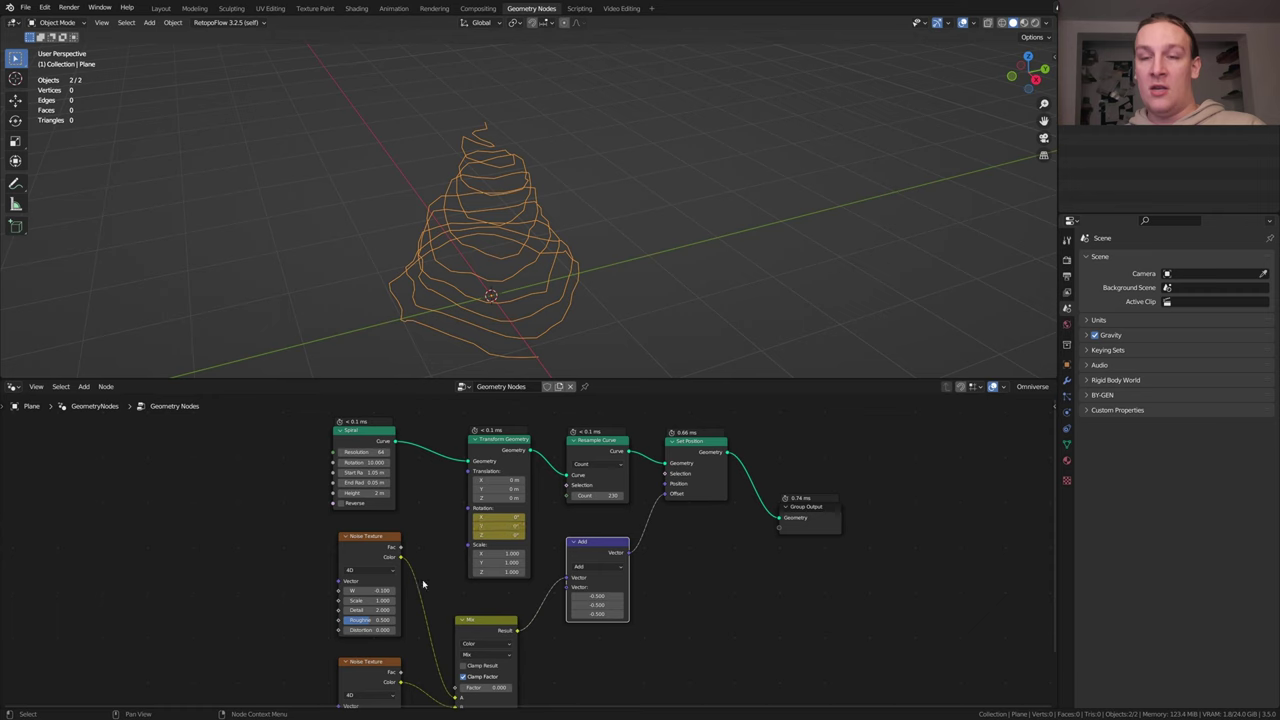
pyautogui.moveTo(423, 585); pyautogui.dragTo(487, 485, button='middle')
pyautogui.press('i')
pyautogui.press('i')
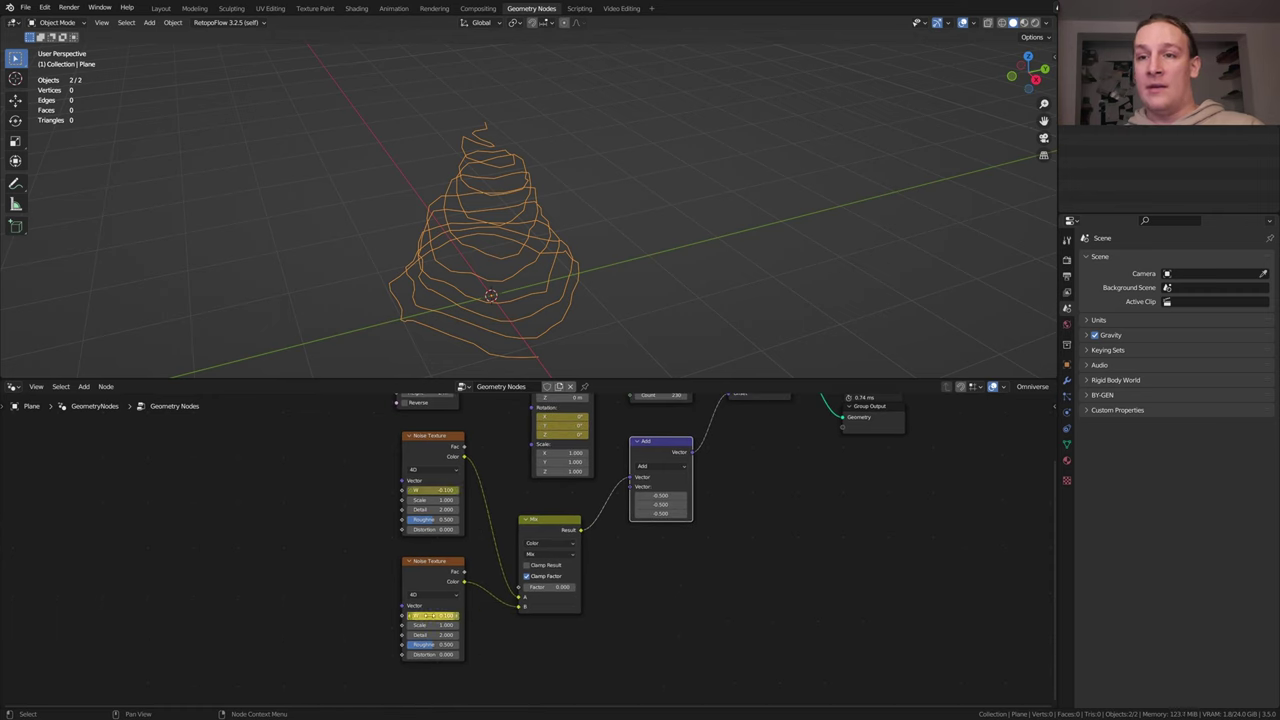
pyautogui.press('i')
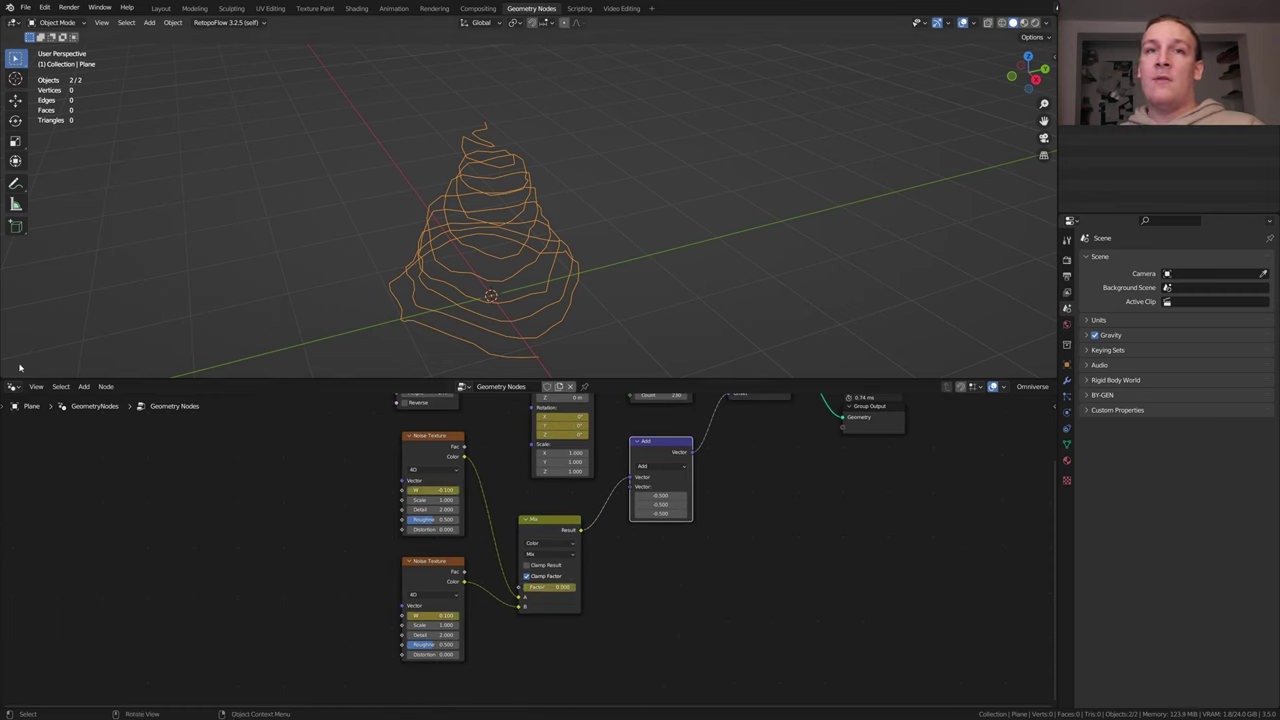
# Open a timeline below the 3D view, then set the end frame to 100 and the frame rate to 60 fps
pyautogui.moveTo(4, 373); pyautogui.dragTo(131, 355)
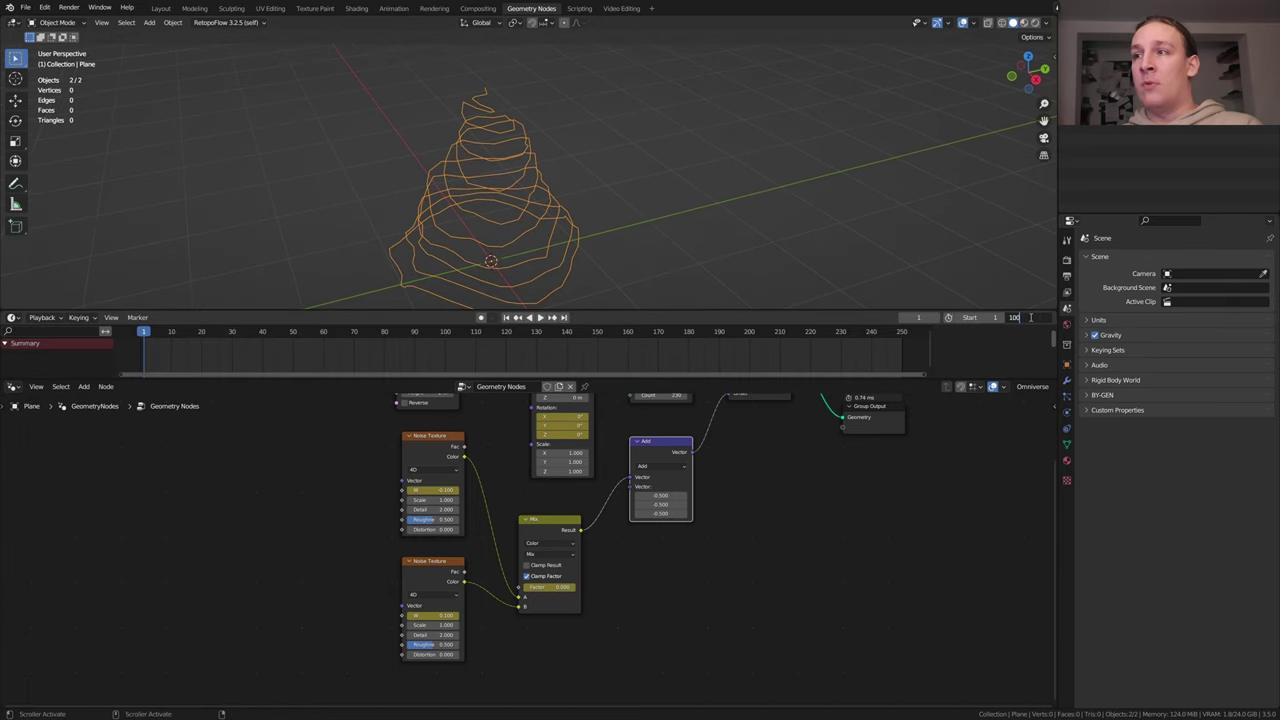
pyautogui.press('Return')
pyautogui.click(1066, 276)
pyautogui.click(1180, 362)
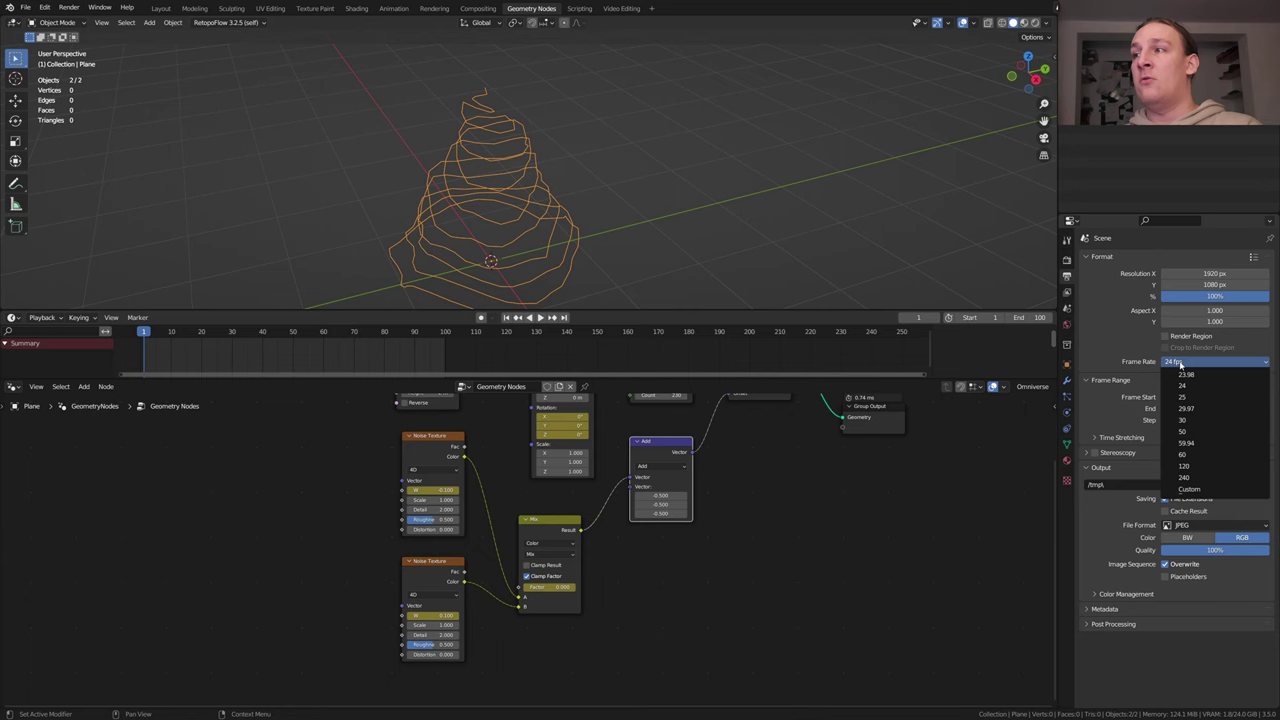
pyautogui.click(1187, 454)
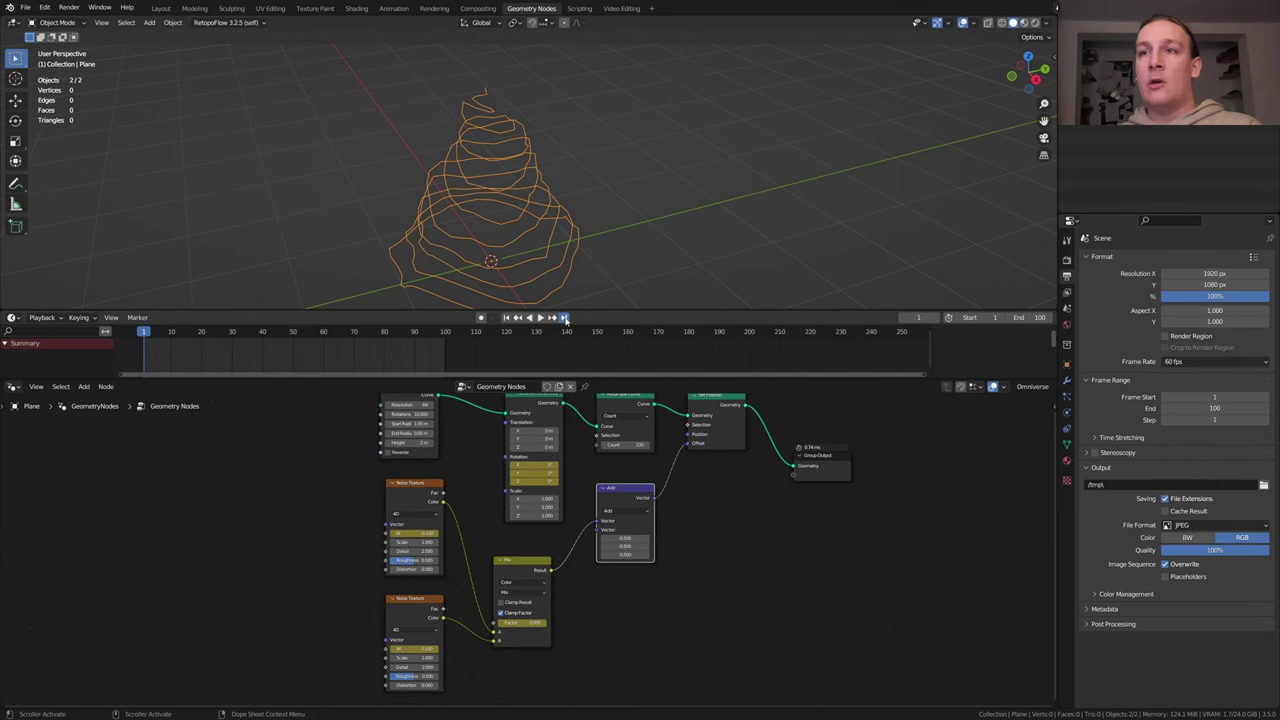
# Go to frame 101 and keyframe a new Z rotation on the Transform Geometry node
pyautogui.click(565, 318)
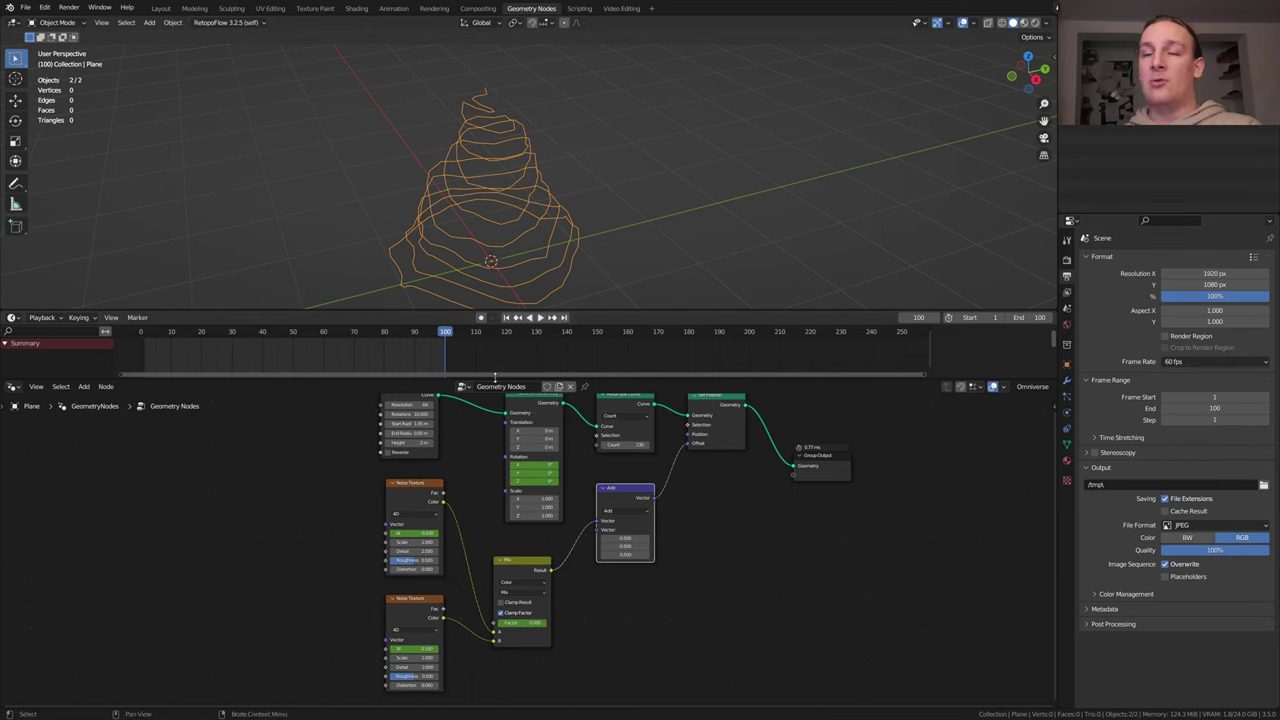
pyautogui.press('Right')
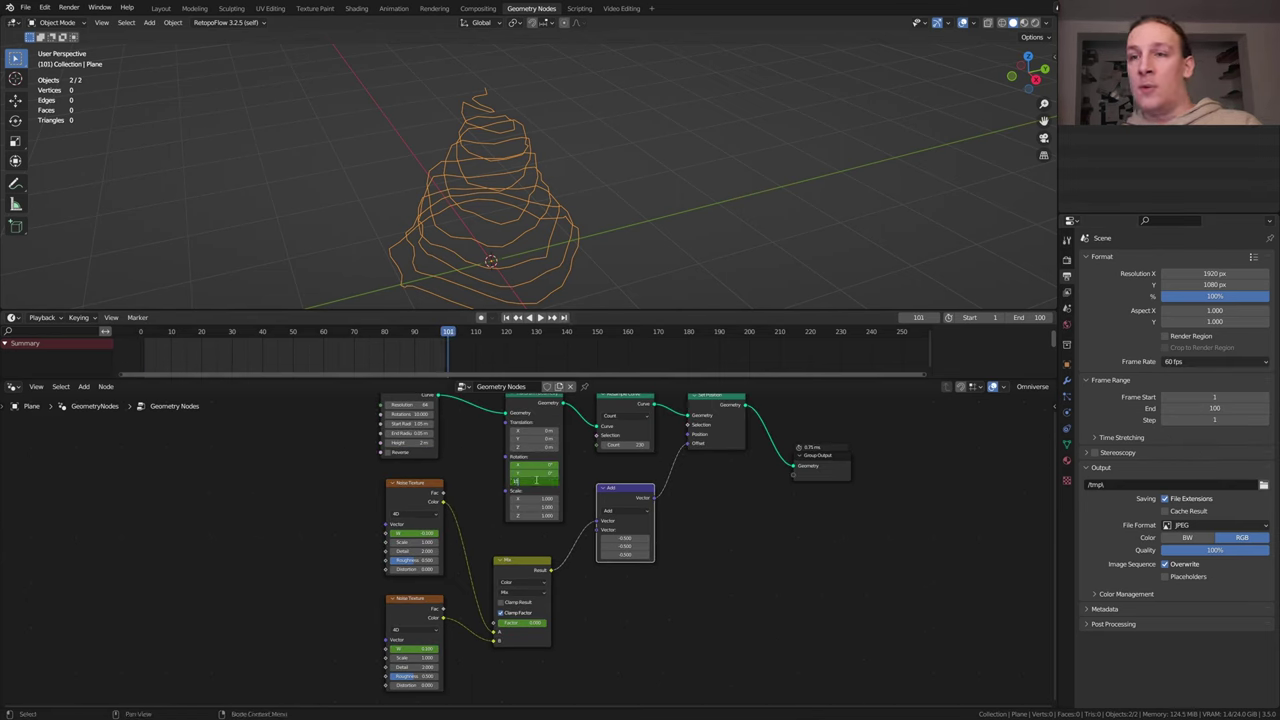
pyautogui.press('Return')
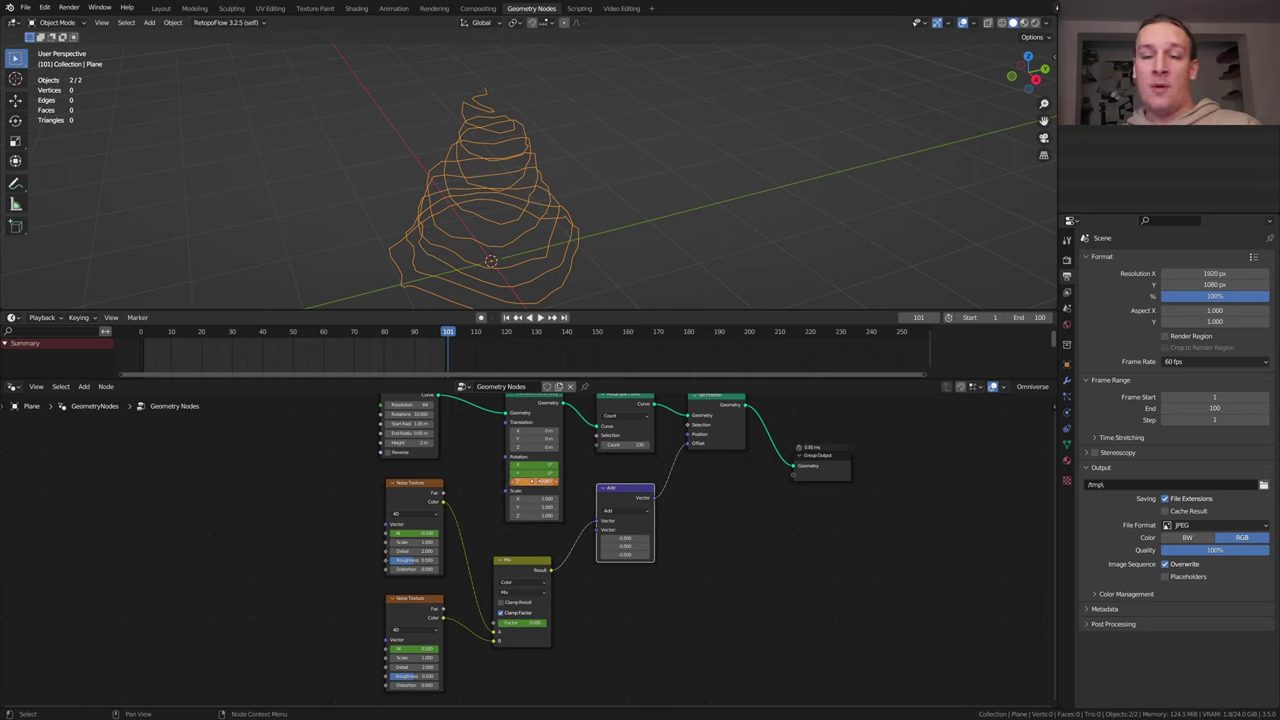
pyautogui.press('i')
# Set the upper Noise Texture's W to 0.1 and keyframe it at frame 101
pyautogui.doubleClick(424, 533)
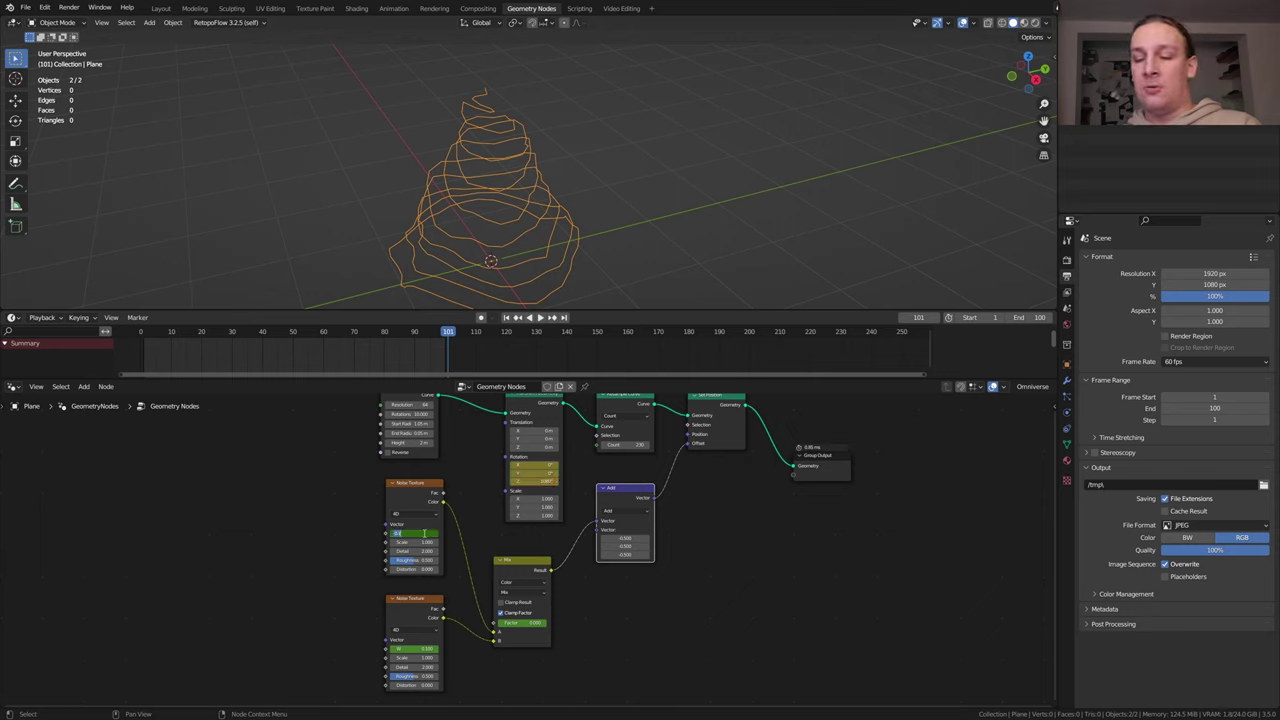
pyautogui.press('Return')
pyautogui.press('i')
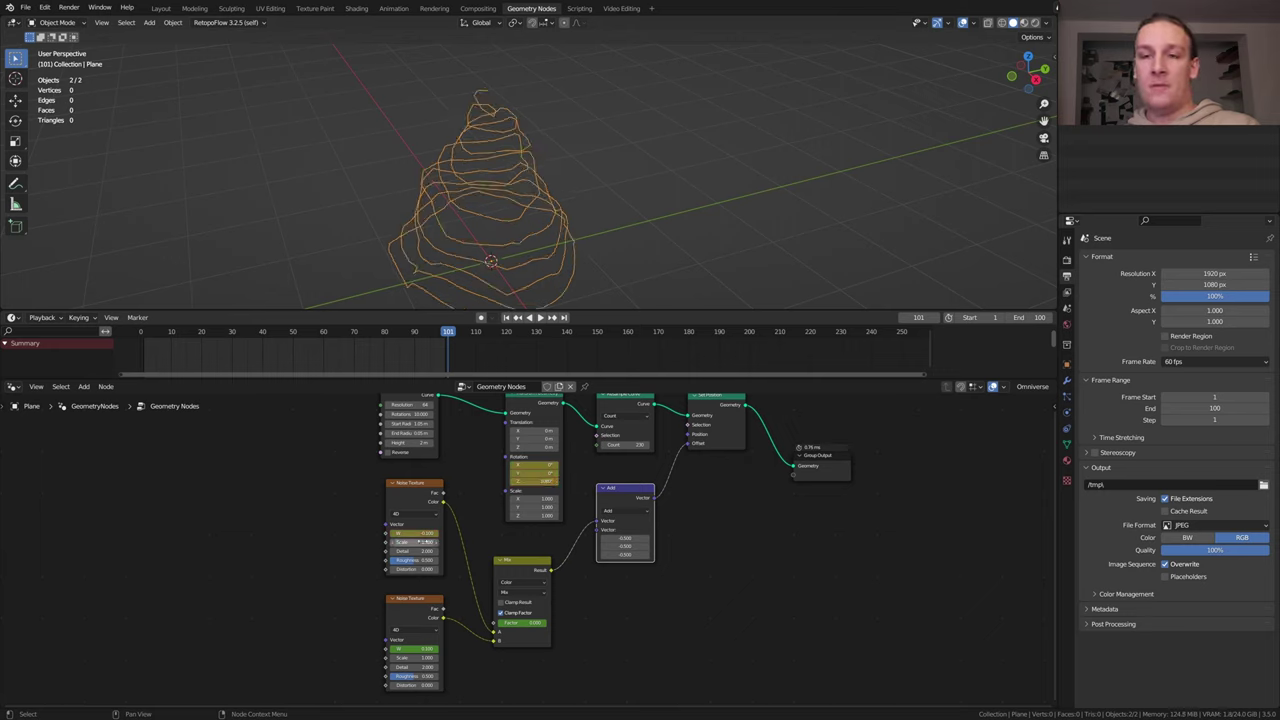
# Keyframe a new W on the lower Noise Texture and a Mix factor of 1 at frame 101
pyautogui.doubleClick(421, 650)
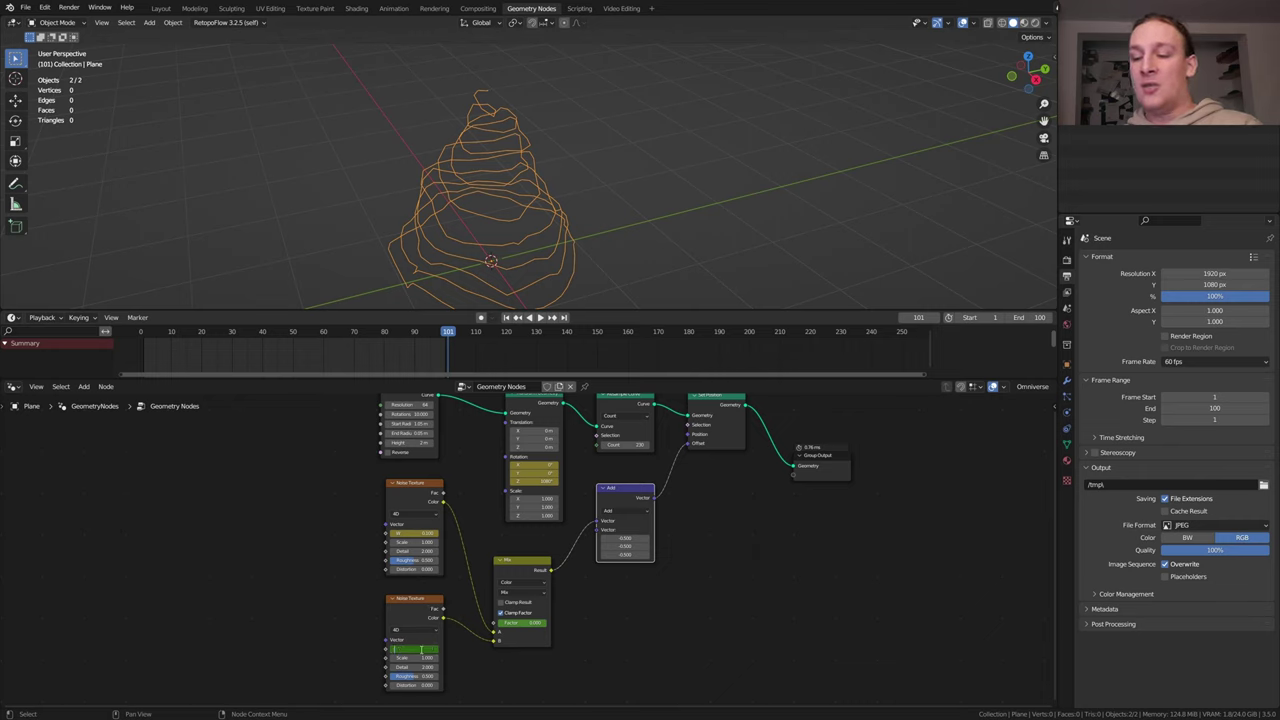
pyautogui.press('Return')
pyautogui.press('i')
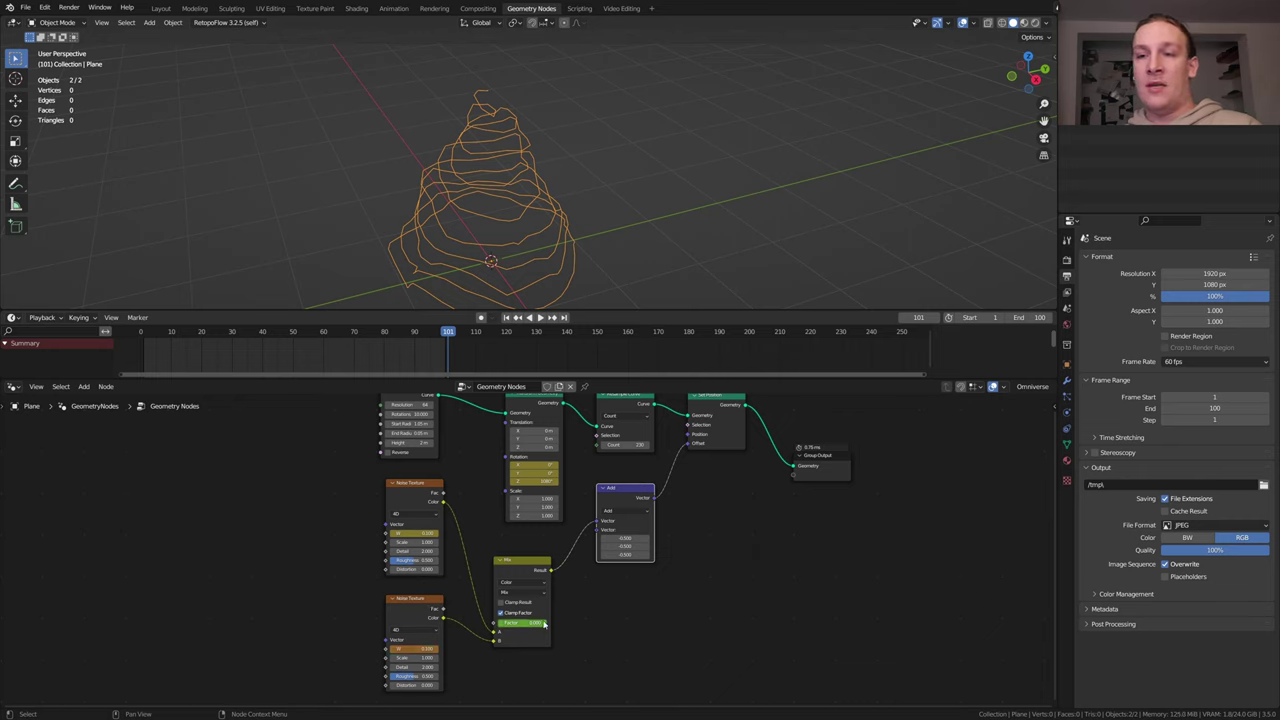
pyautogui.moveTo(529, 624); pyautogui.dragTo(515, 624)
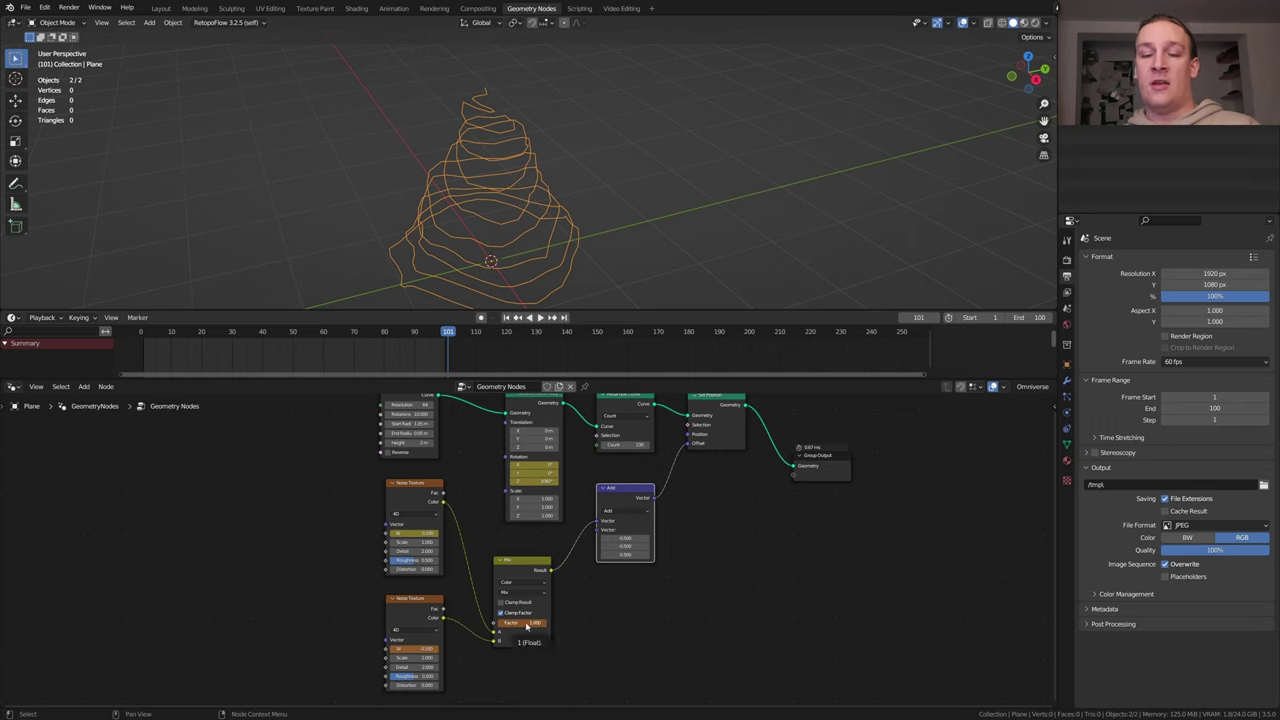
pyautogui.press('i')
# Select the animated nodes and change the interpolation of their keyframes
pyautogui.click(647, 623)
pyautogui.moveTo(624, 656); pyautogui.dragTo(418, 492)
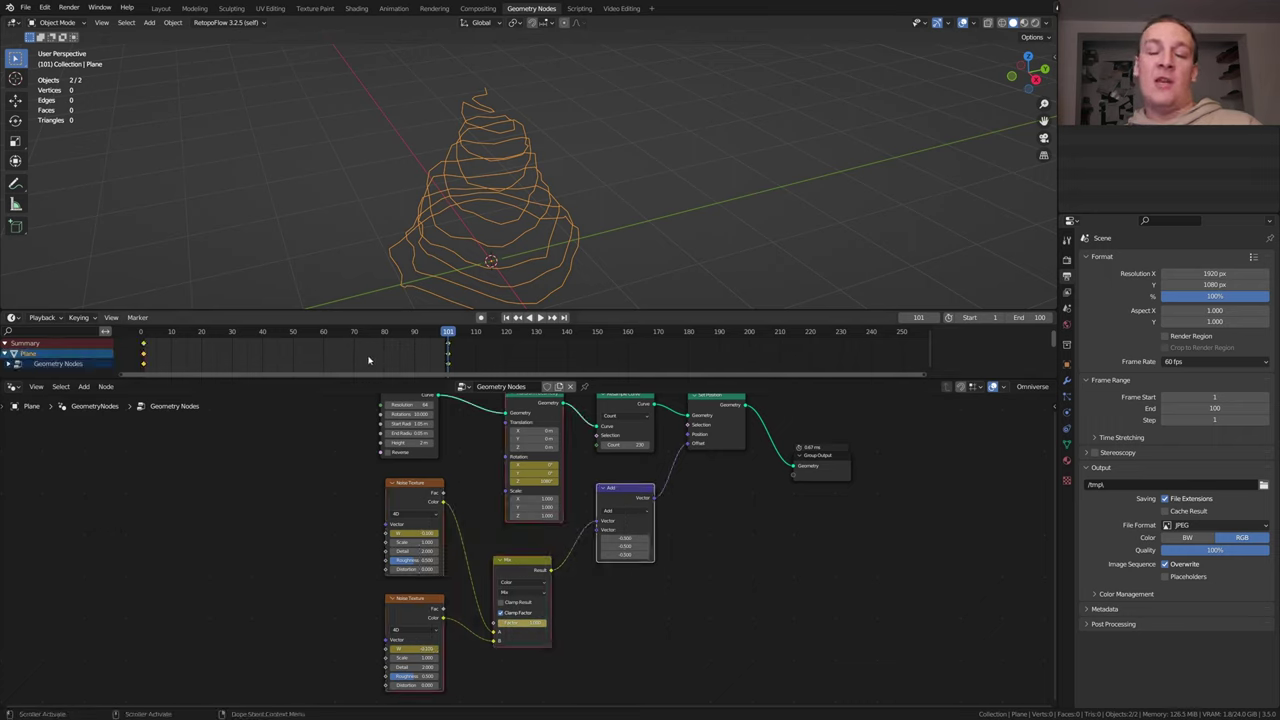
pyautogui.press('t')
pyautogui.click(180, 388)
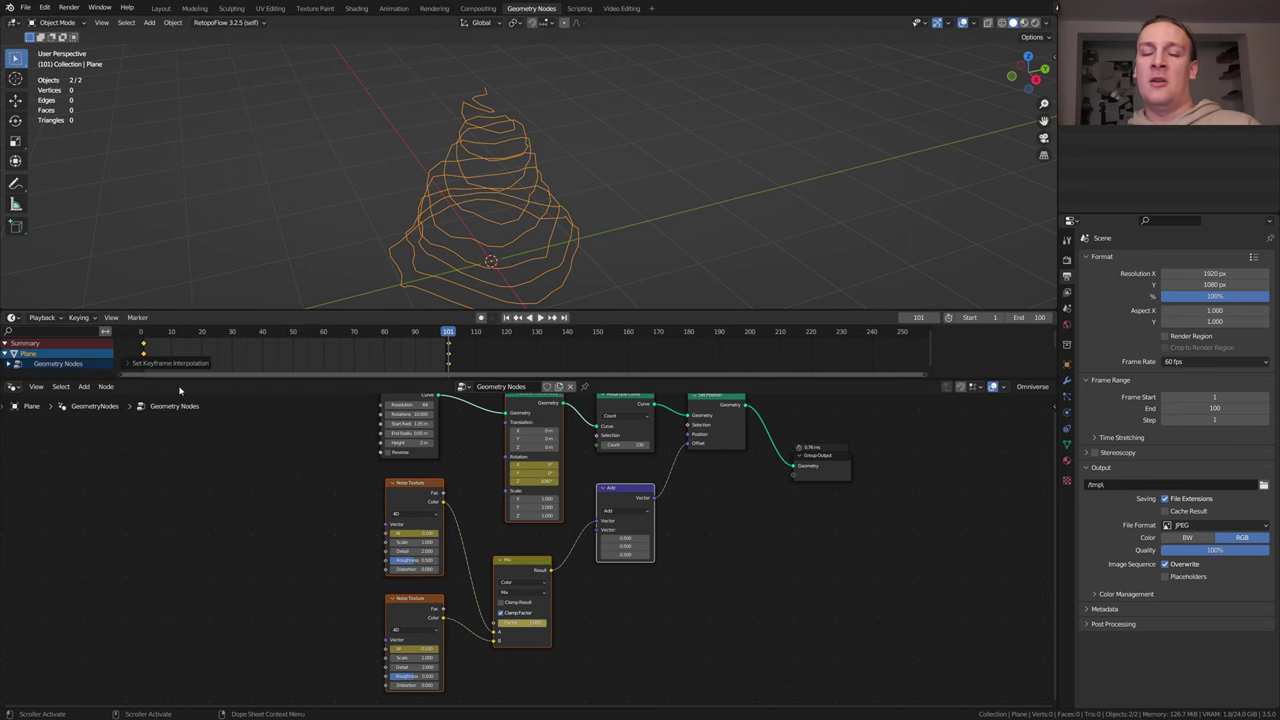
# Insert a Curve to Mesh node and a level 2 Subdivision Surface node between Set Position and Group Output
pyautogui.moveTo(833, 420); pyautogui.dragTo(700, 450, button='middle')
pyautogui.hotkey('shift', 'a')
pyautogui.write('sub')
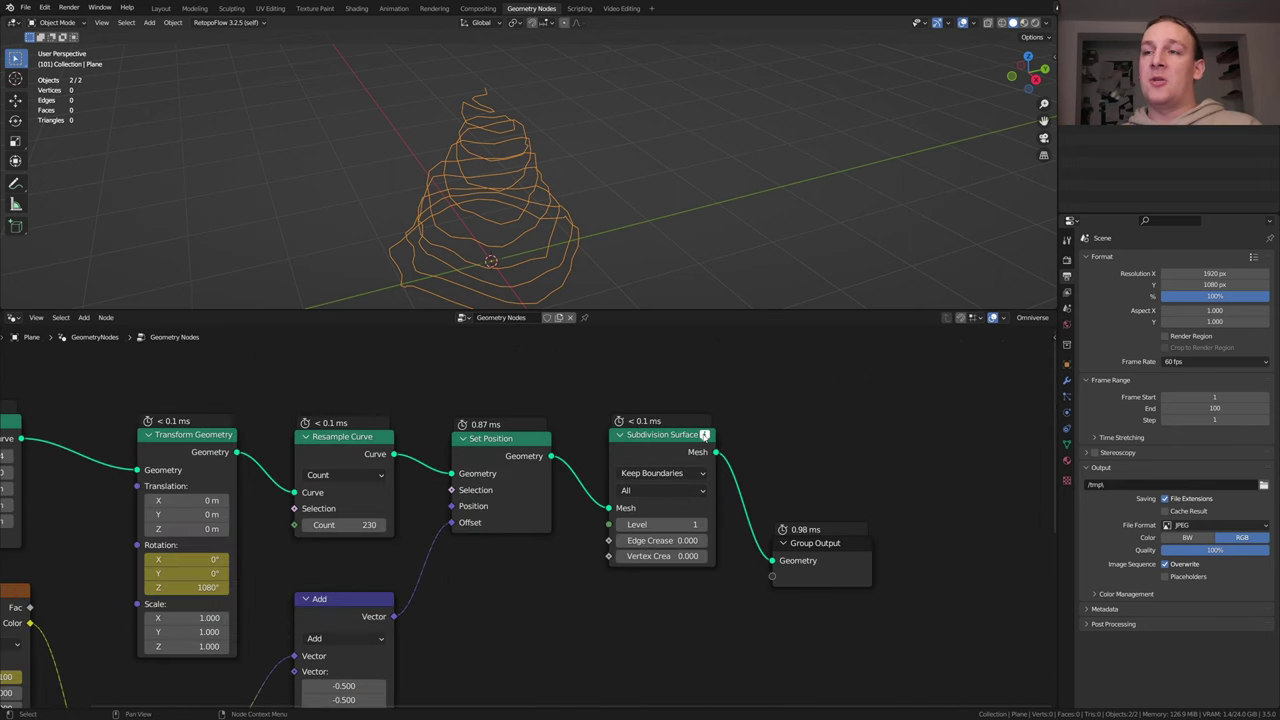
pyautogui.moveTo(704, 437)
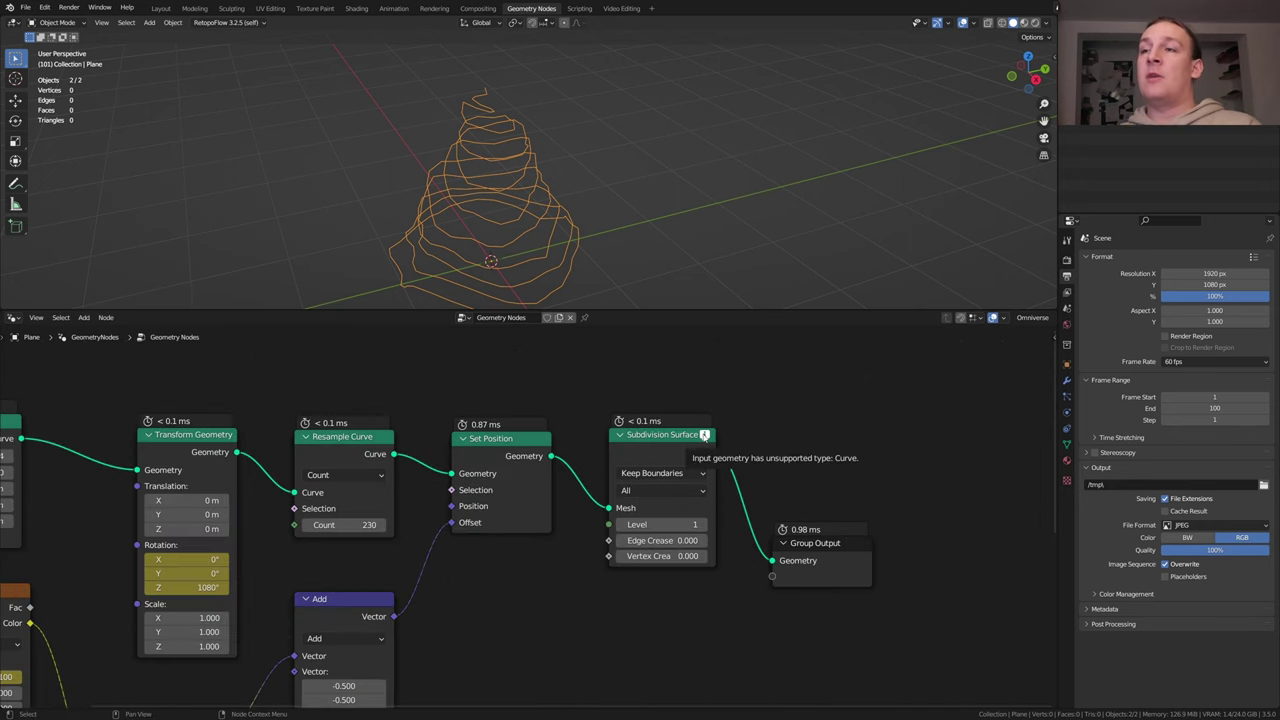
pyautogui.hotkey('shift', 'a')
pyautogui.click(653, 440)
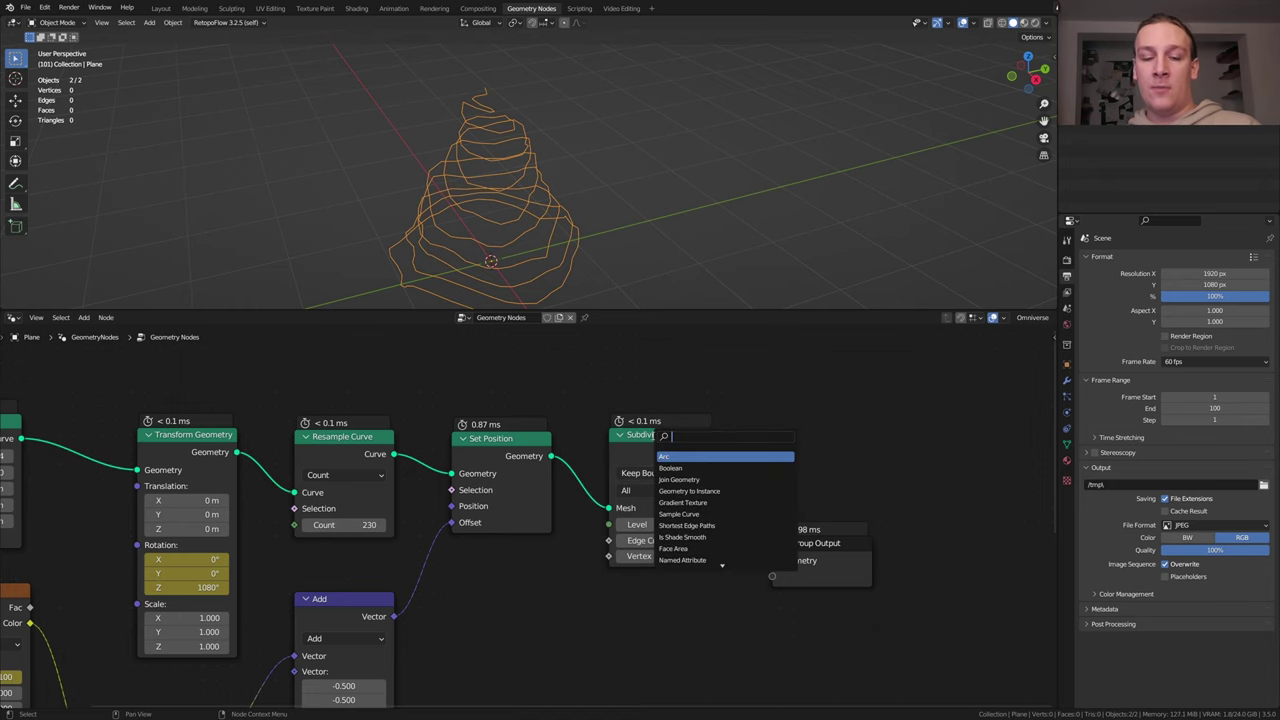
pyautogui.write('c')
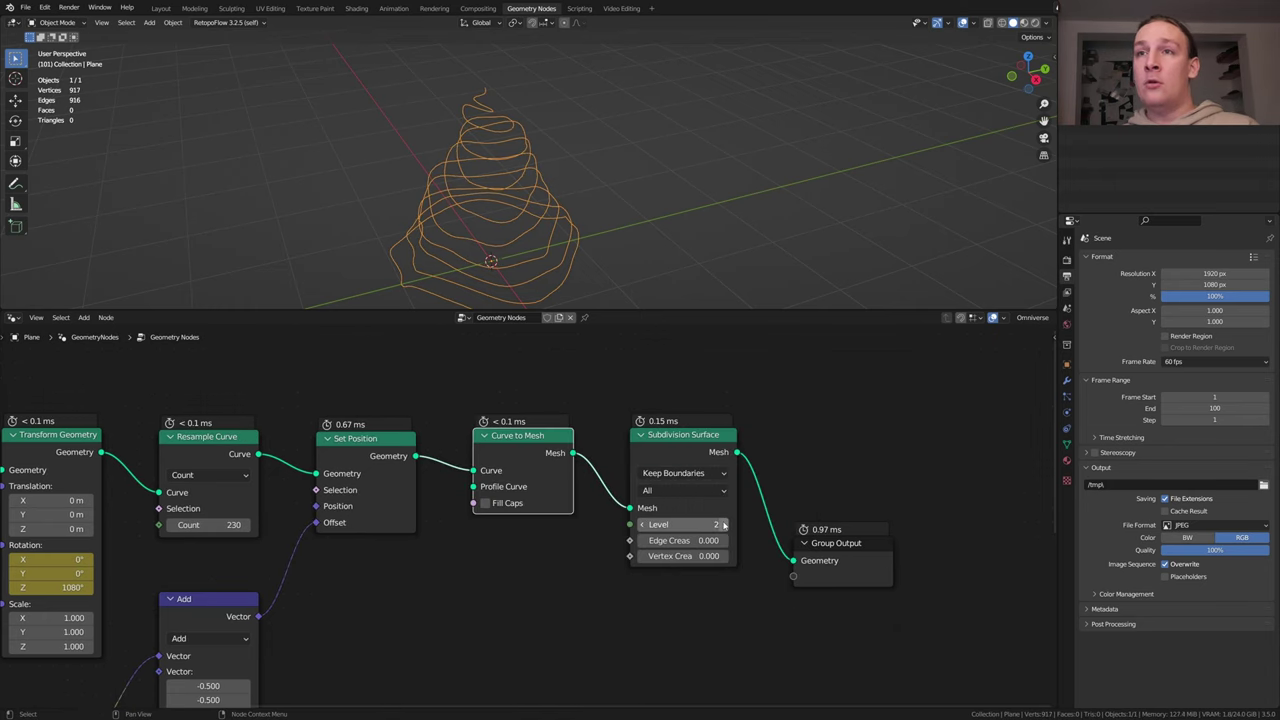
# Insert a Mesh to Curve node between Subdivision Surface and Group Output
pyautogui.moveTo(810, 487); pyautogui.dragTo(682, 506, button='middle')
pyautogui.hotkey('shift', 'a')
pyautogui.click(682, 490)
pyautogui.write('mesh')
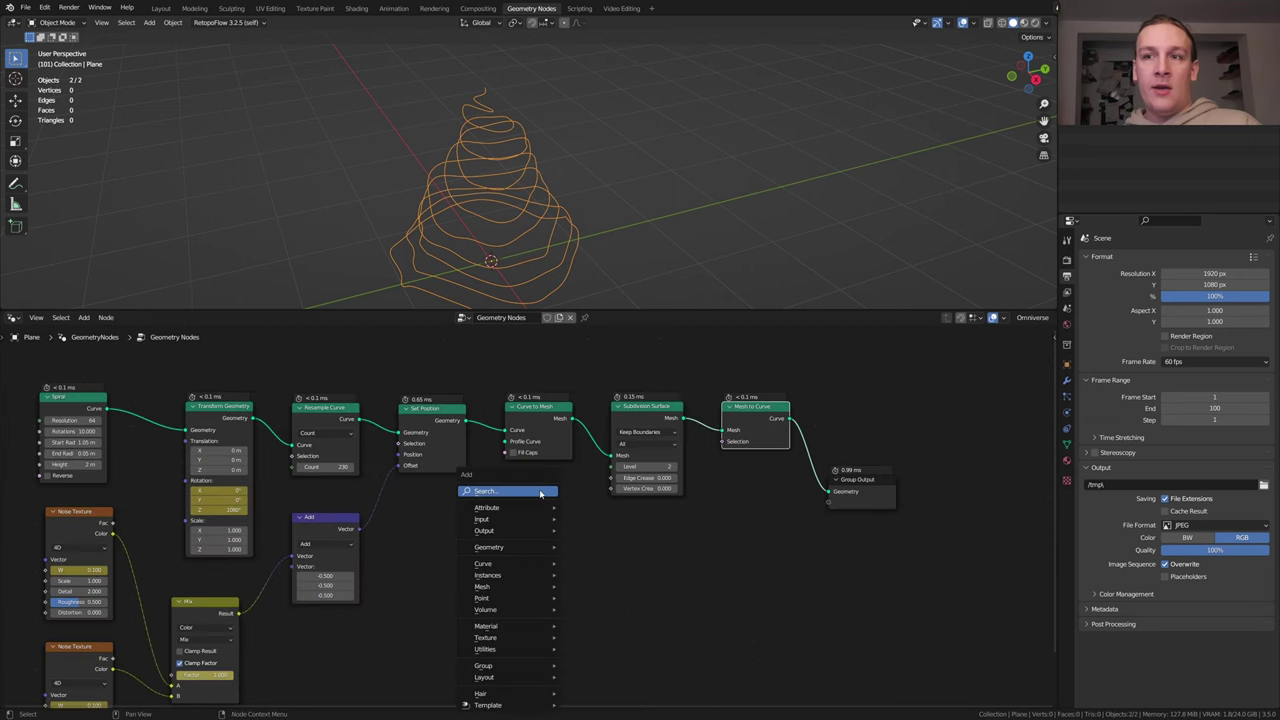
# Add a Cone node with 10 vertices, 32 side segments, 32 fill segments and a bottom radius of 1.06 m
pyautogui.click(540, 490)
pyautogui.write('c')
pyautogui.press('Return')
pyautogui.doubleClick(547, 547)
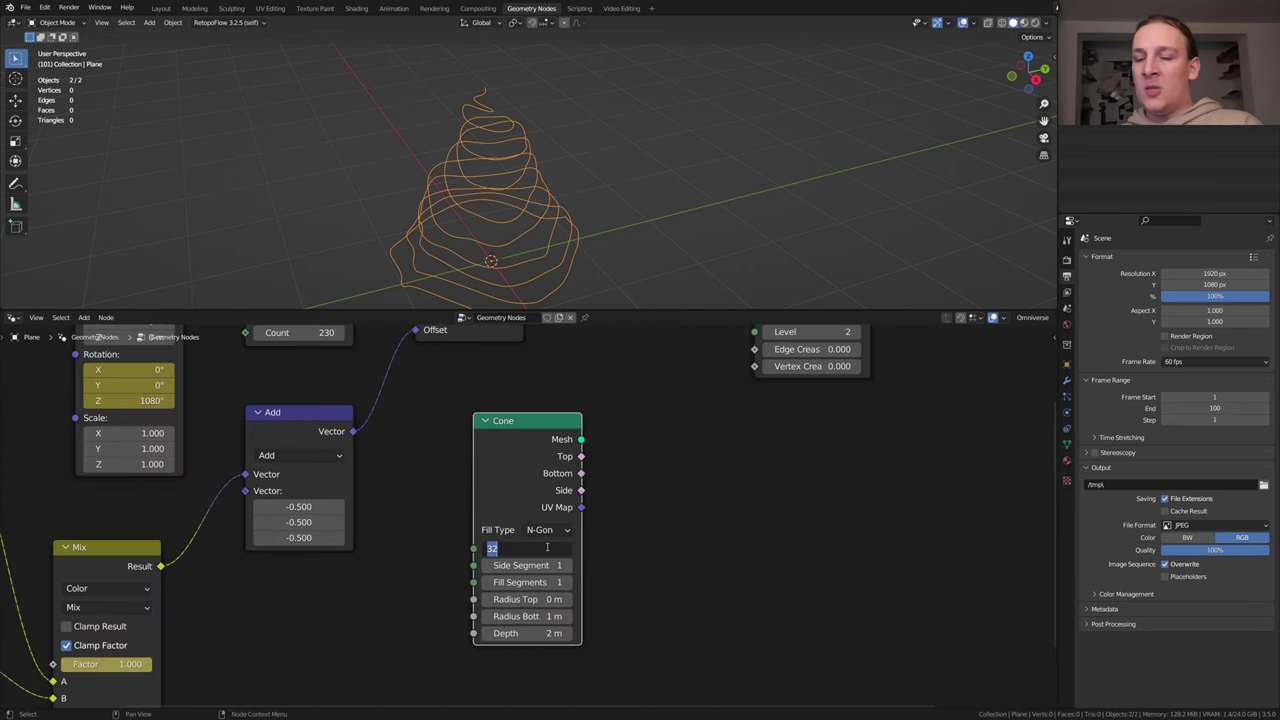
pyautogui.press('Return')
pyautogui.moveTo(543, 565)
pyautogui.mouseDown()
pyautogui.moveTo(543, 582)
pyautogui.moveTo(543, 562)
pyautogui.mouseUp()
pyautogui.write('32')
pyautogui.press('Return')
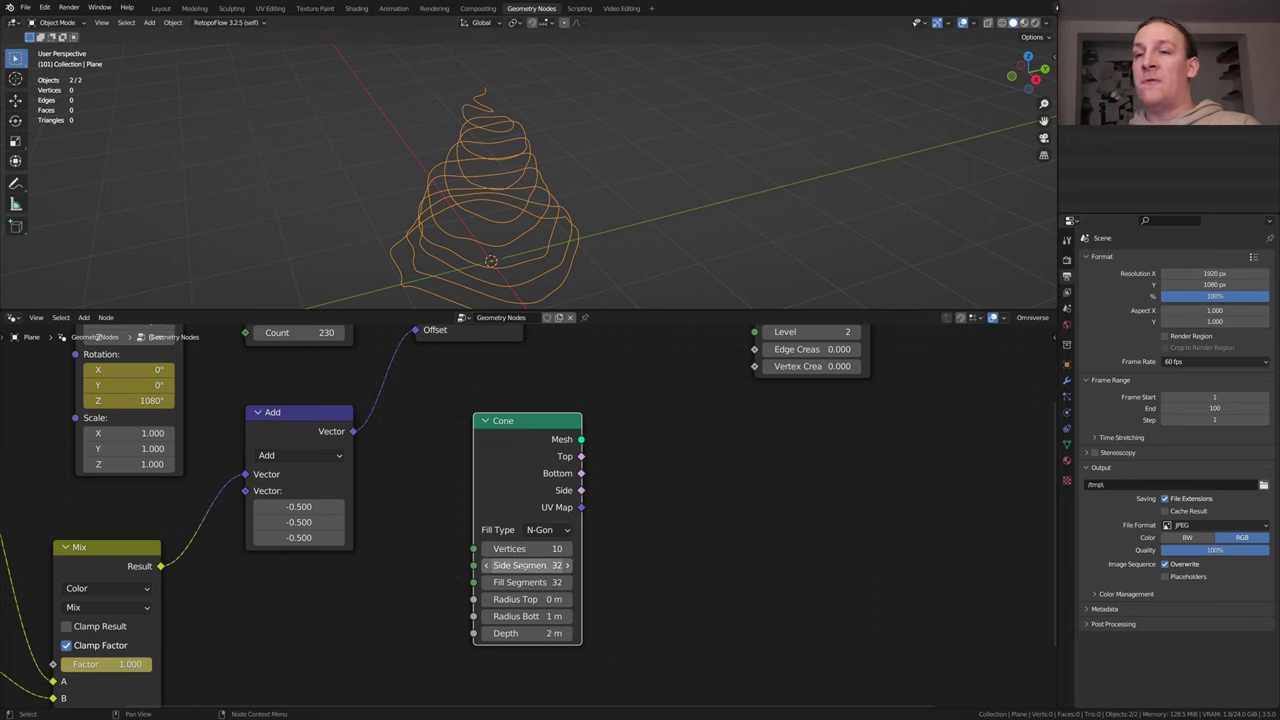
pyautogui.doubleClick(540, 616)
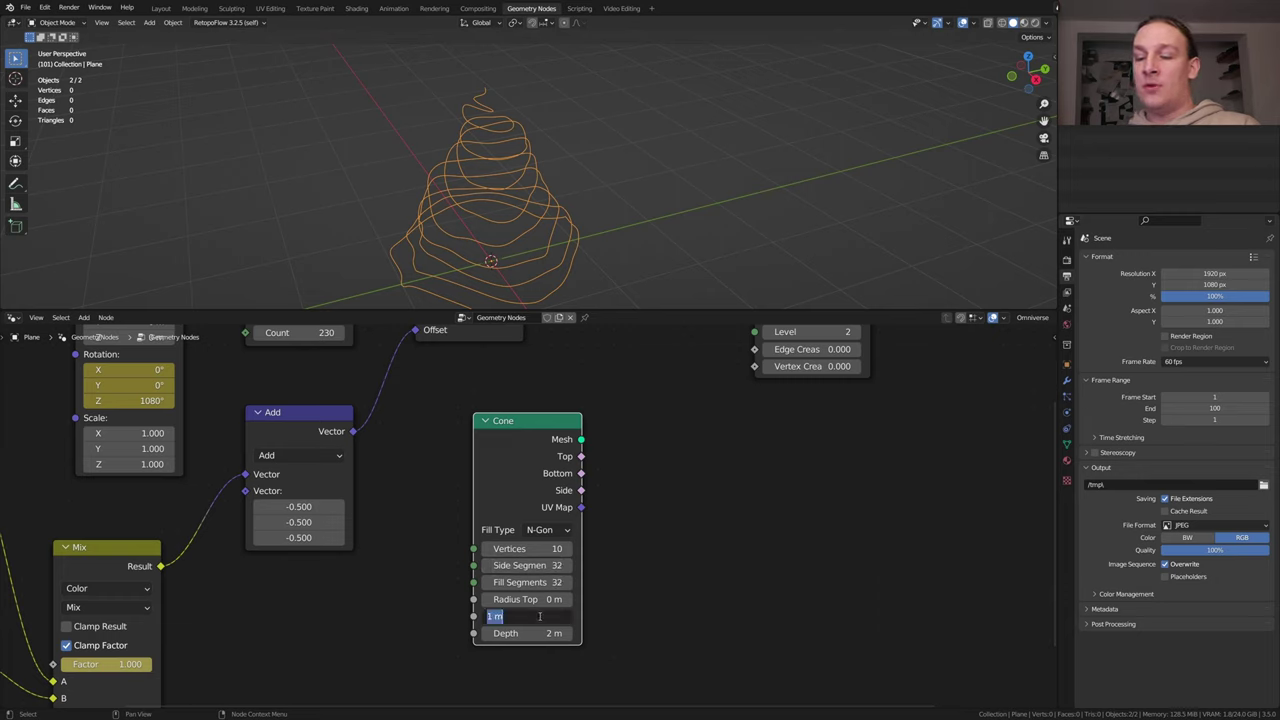
pyautogui.write('1.06')
pyautogui.press('Return')
# Duplicate the Subdivision Surface node, feed it the Cone's mesh and set its level to 3
pyautogui.scroll(-2, 558, 373)
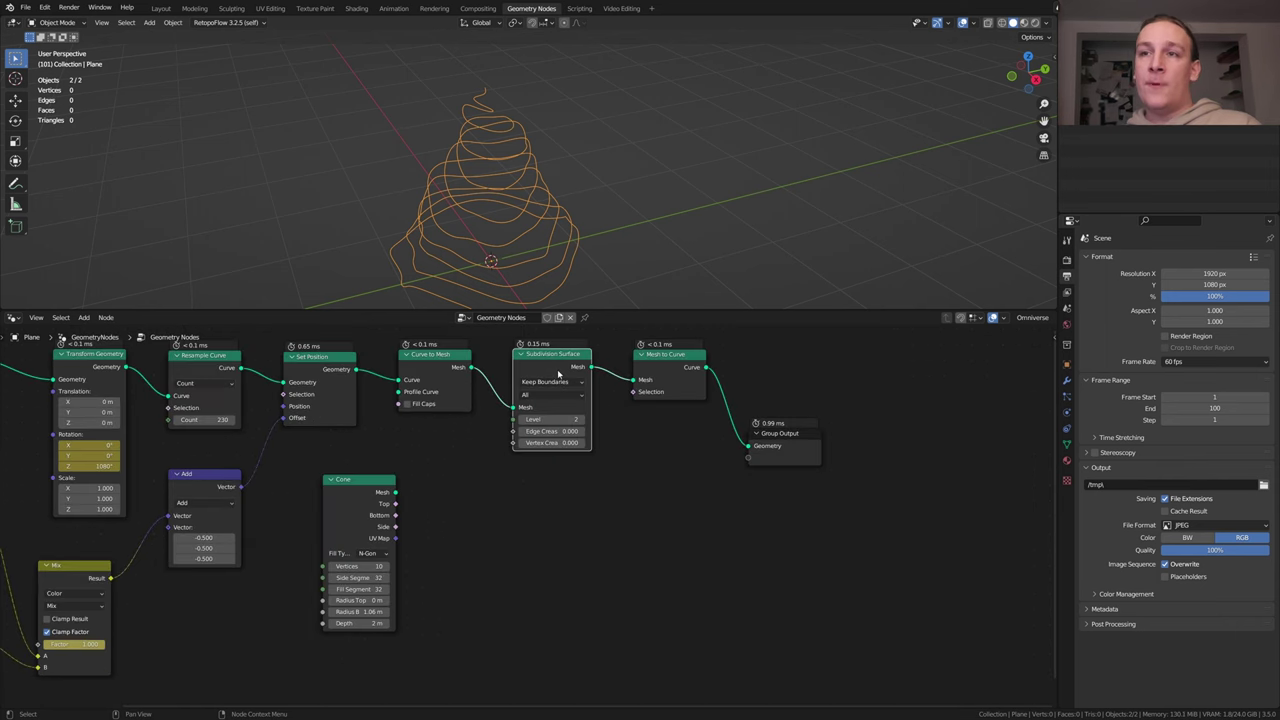
pyautogui.hotkey('shift', 'd')
pyautogui.click(555, 523)
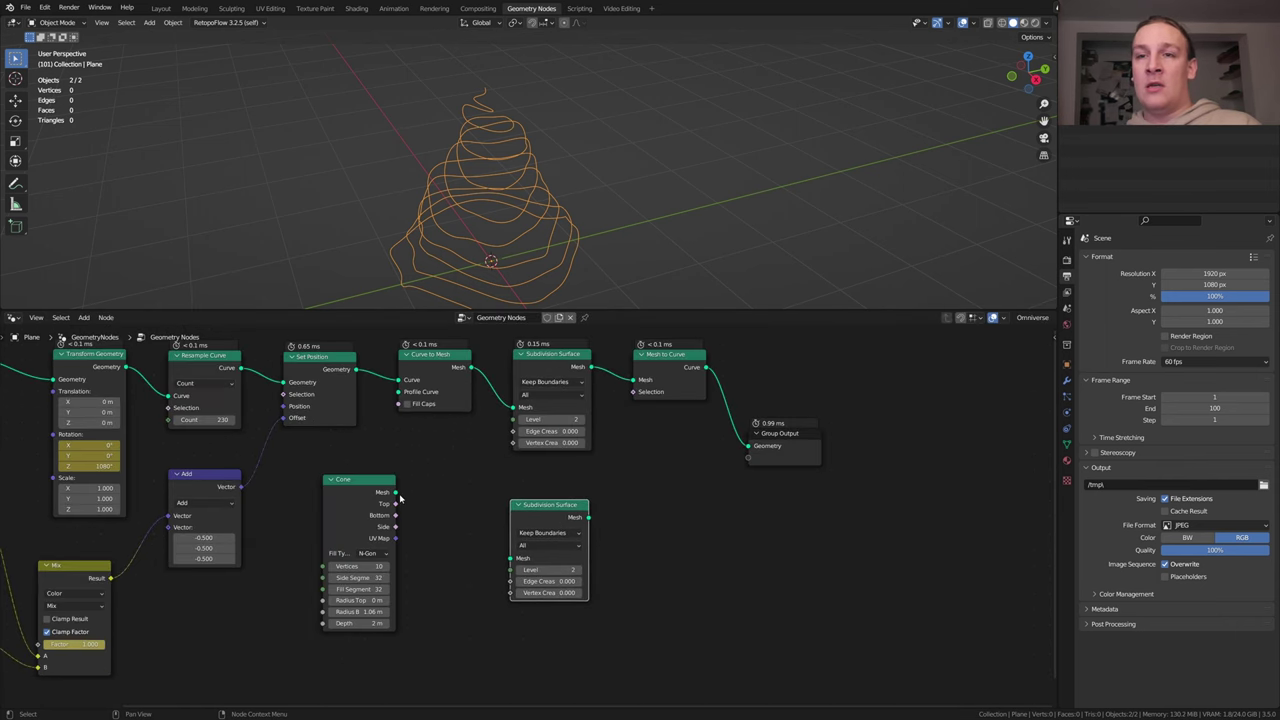
pyautogui.moveTo(396, 492); pyautogui.dragTo(509, 558)
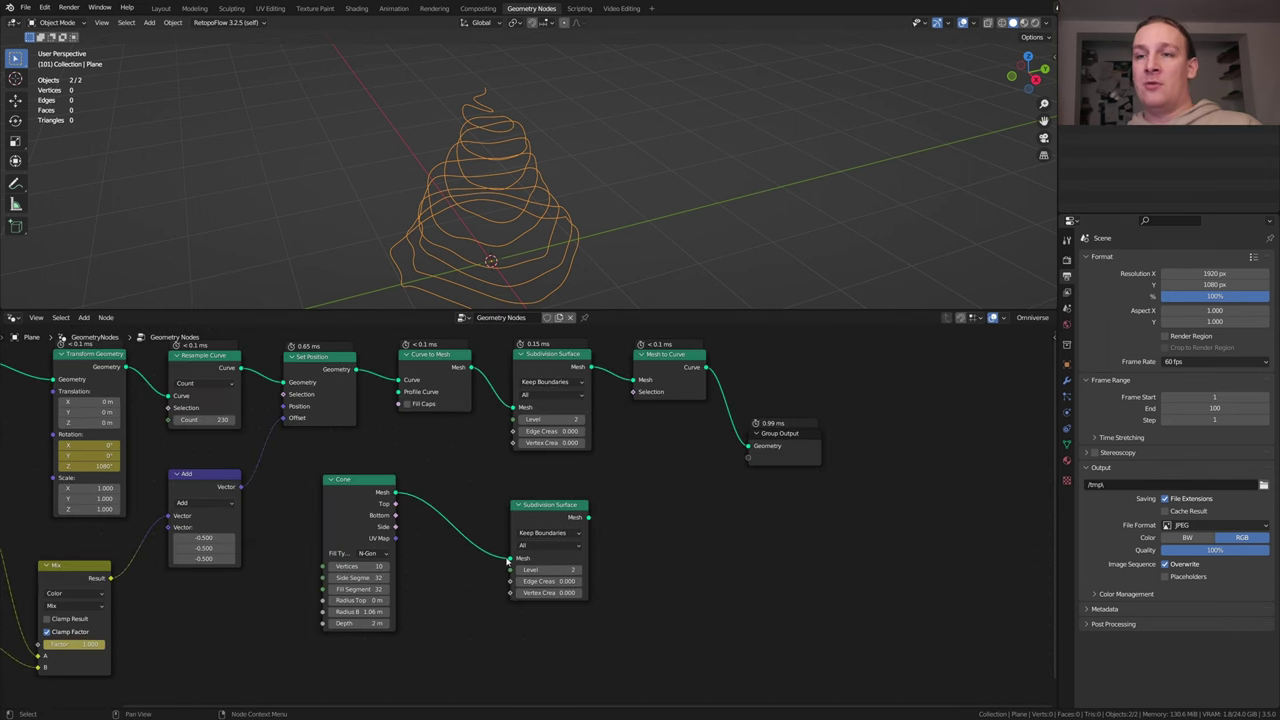
pyautogui.click(577, 569)
# Duplicate Set Position after the cone's Subdivision Surface, connecting its geometry and the Add node's vector as offset
pyautogui.click(300, 383)
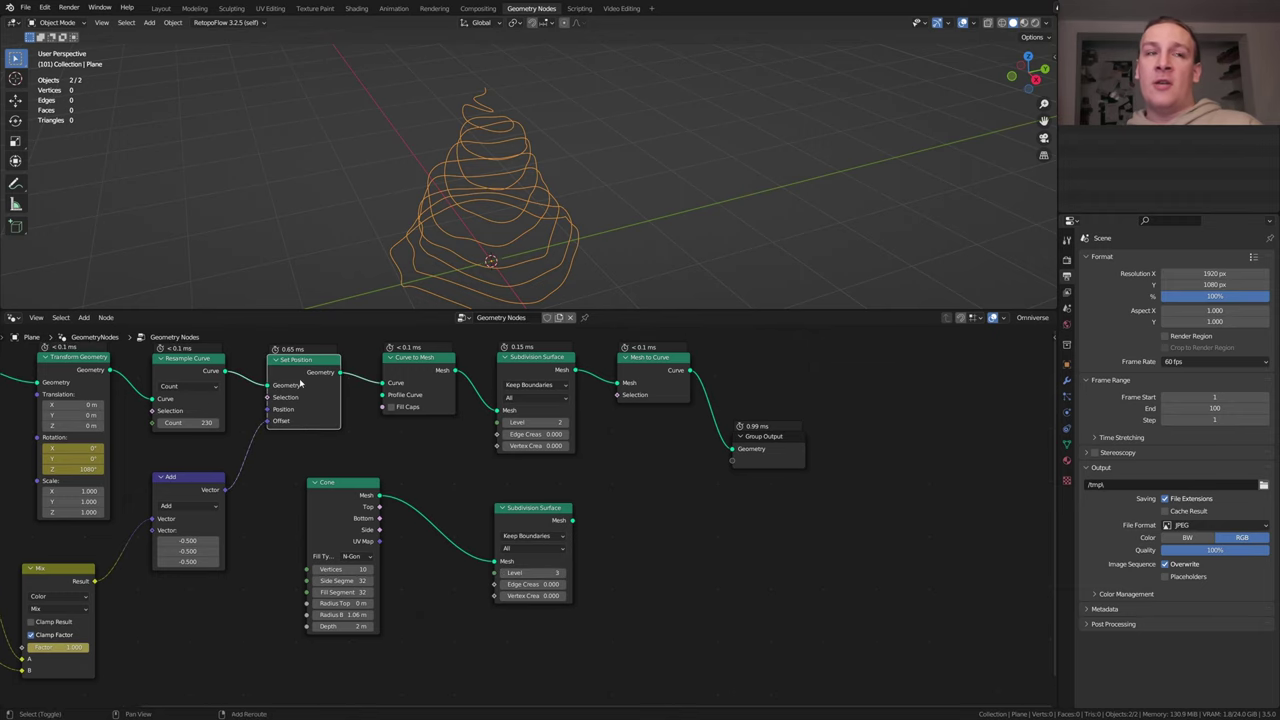
pyautogui.hotkey('shift', 'd')
pyautogui.click(648, 508)
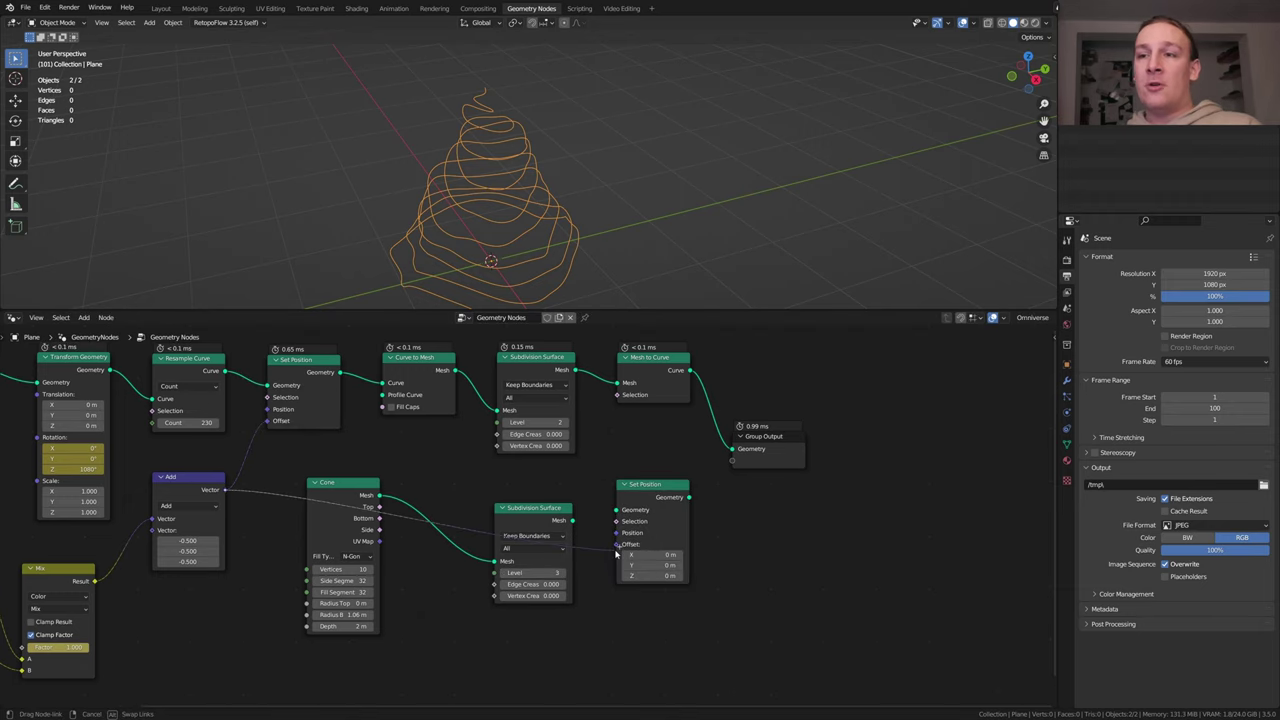
pyautogui.moveTo(617, 553); pyautogui.dragTo(617, 510)
pyautogui.moveTo(695, 408); pyautogui.dragTo(635, 446, button='middle')
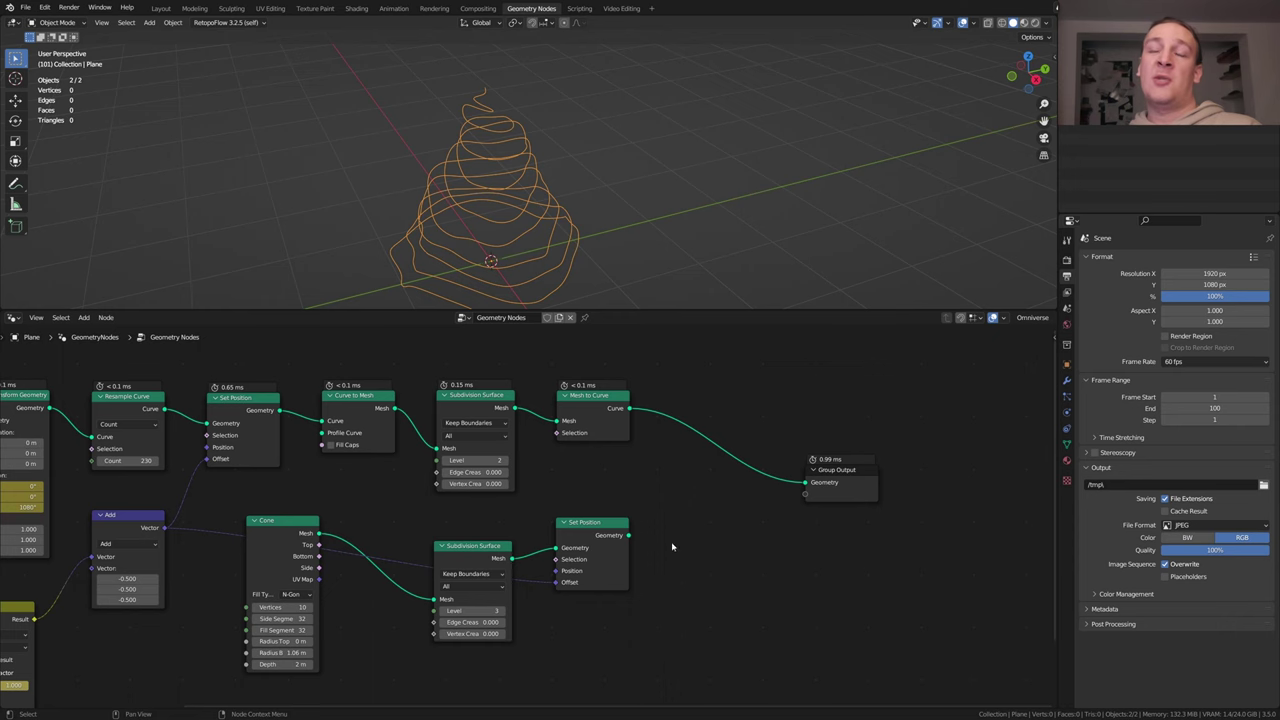
# Add a Geometry Proximity node that targets the geometry of the cone's Set Position node
pyautogui.moveTo(659, 514); pyautogui.dragTo(656, 511, button='middle')
pyautogui.hotkey('shift', 'a')
pyautogui.click(654, 491)
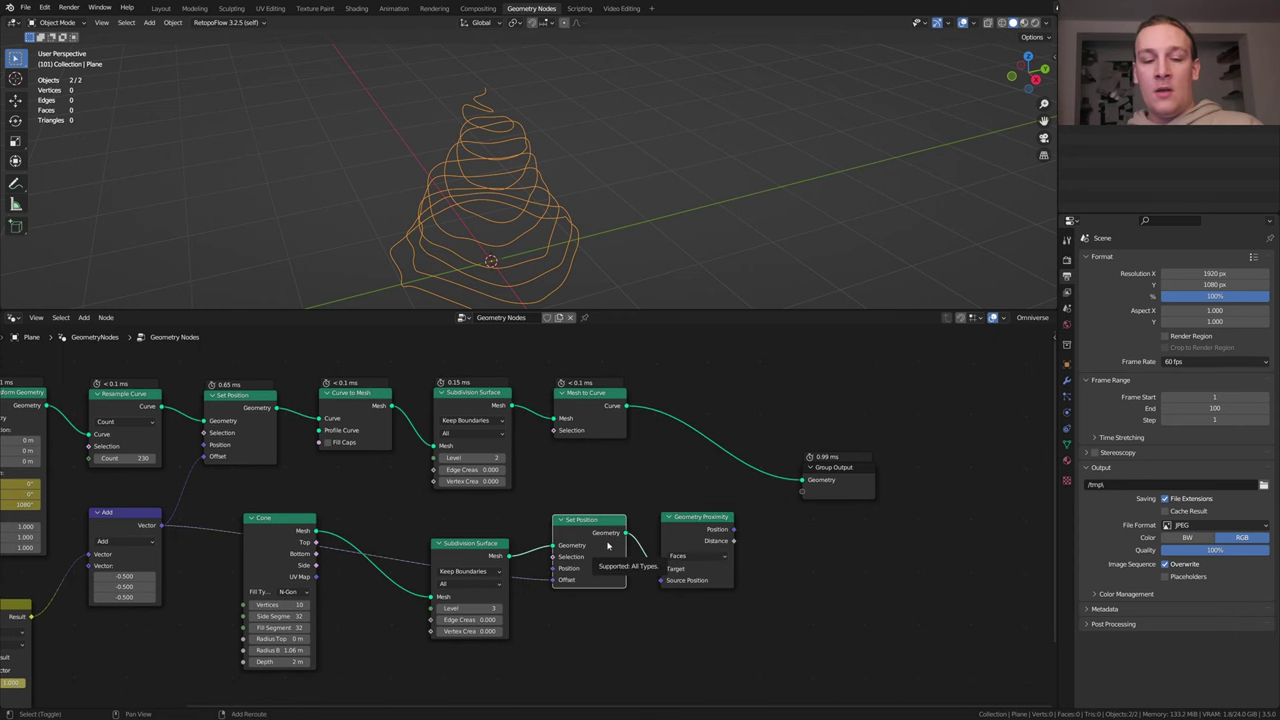
# Insert a duplicate Set Position after Mesh to Curve and drive its position with the Geometry Proximity position
pyautogui.hotkey('shift', 'd')
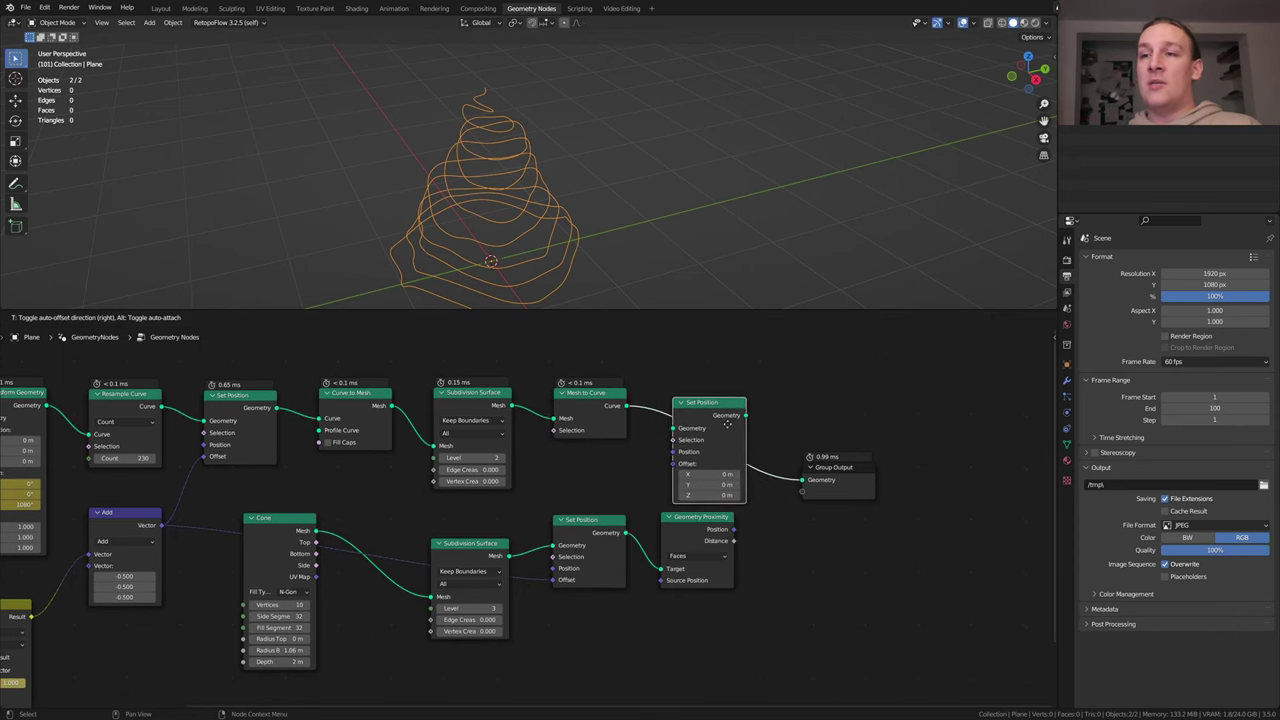
pyautogui.click(731, 432)
pyautogui.moveTo(735, 538); pyautogui.dragTo(679, 448)
# Insert a copy of Curve to Mesh before Group Output and connect a Curve Circle as its profile curve
pyautogui.moveTo(318, 383); pyautogui.dragTo(143, 393, button='middle')
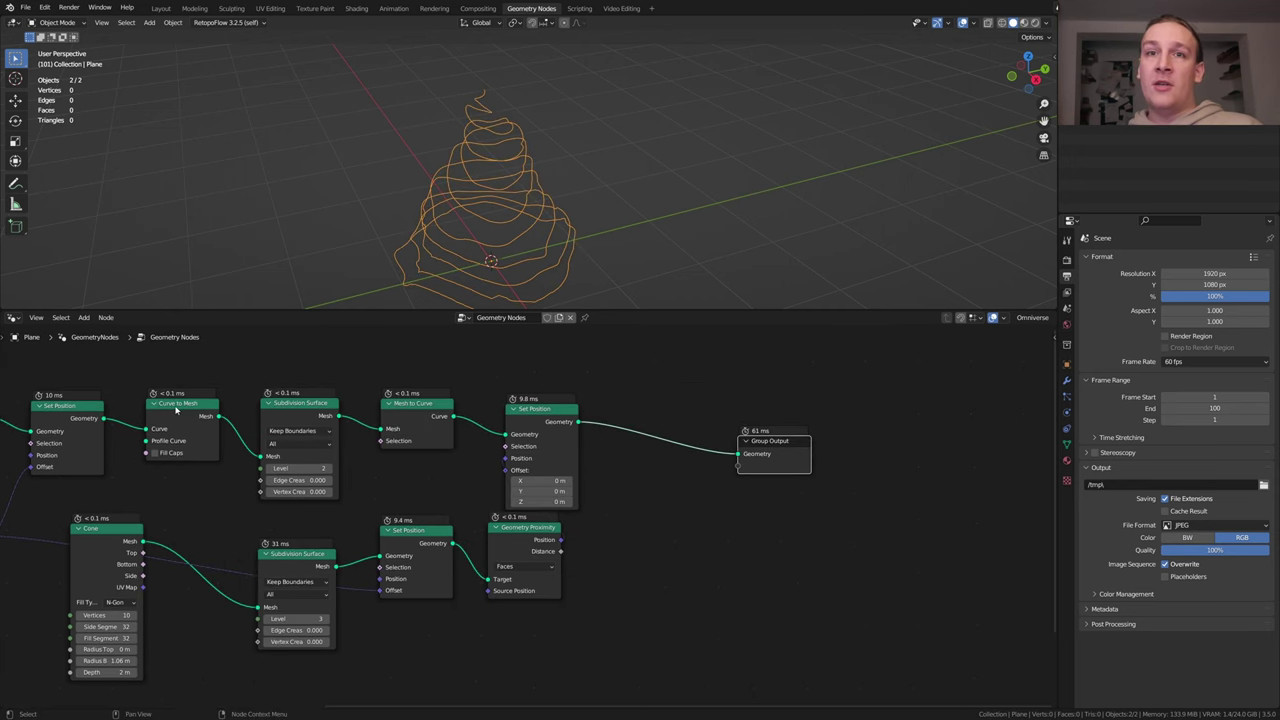
pyautogui.click(176, 404)
pyautogui.hotkey('shift', 'd')
pyautogui.click(621, 461)
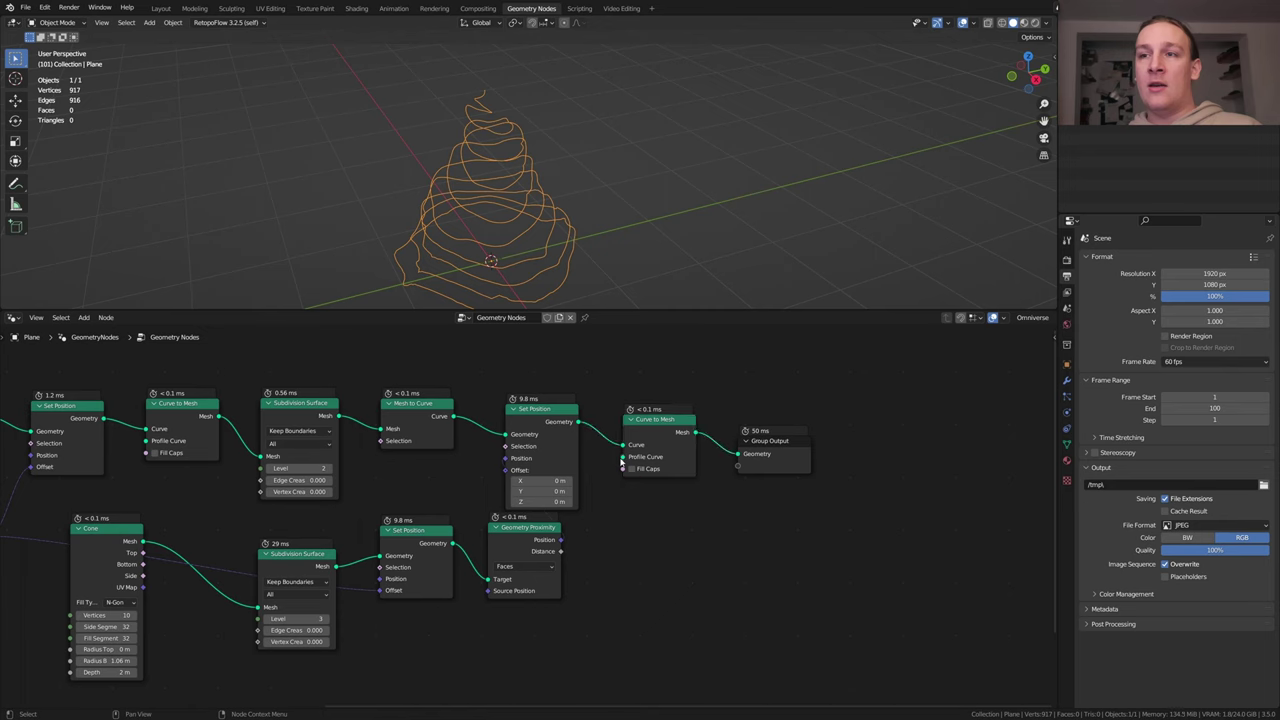
pyautogui.moveTo(621, 458); pyautogui.dragTo(567, 530)
pyautogui.write('c')
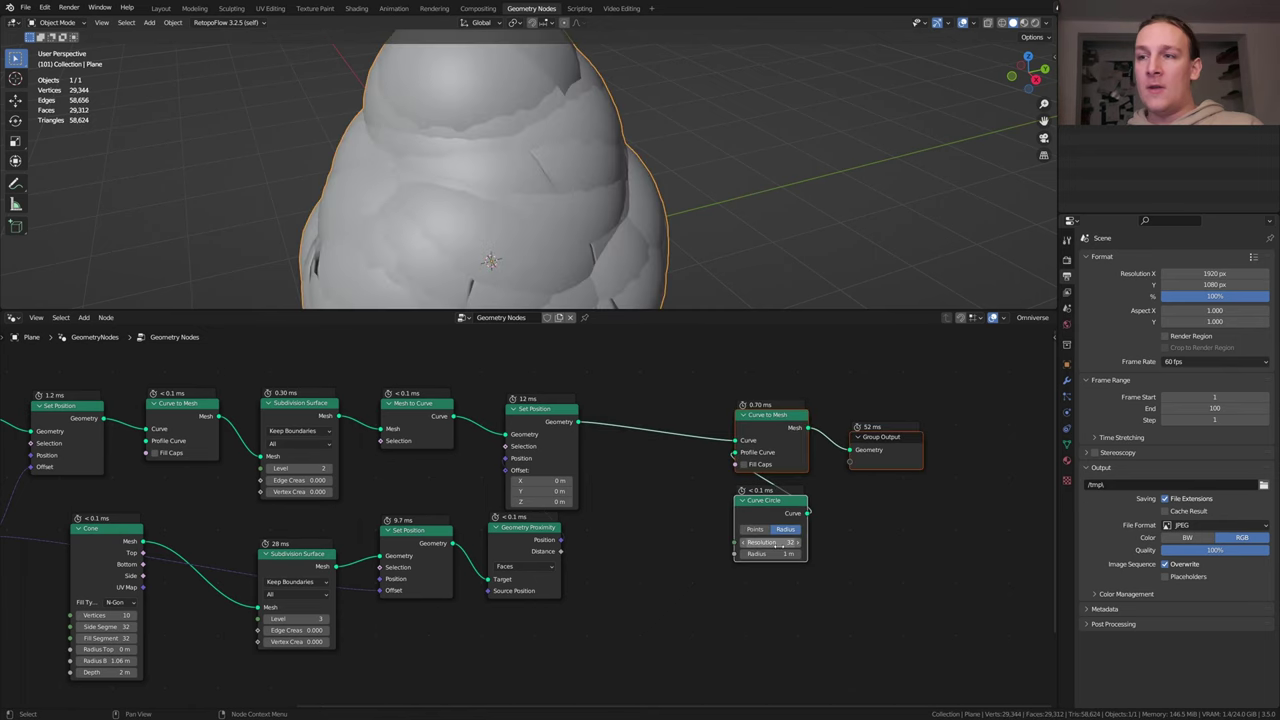
# Set the Curve Circle's radius to 0.05 m
pyautogui.click(779, 553)
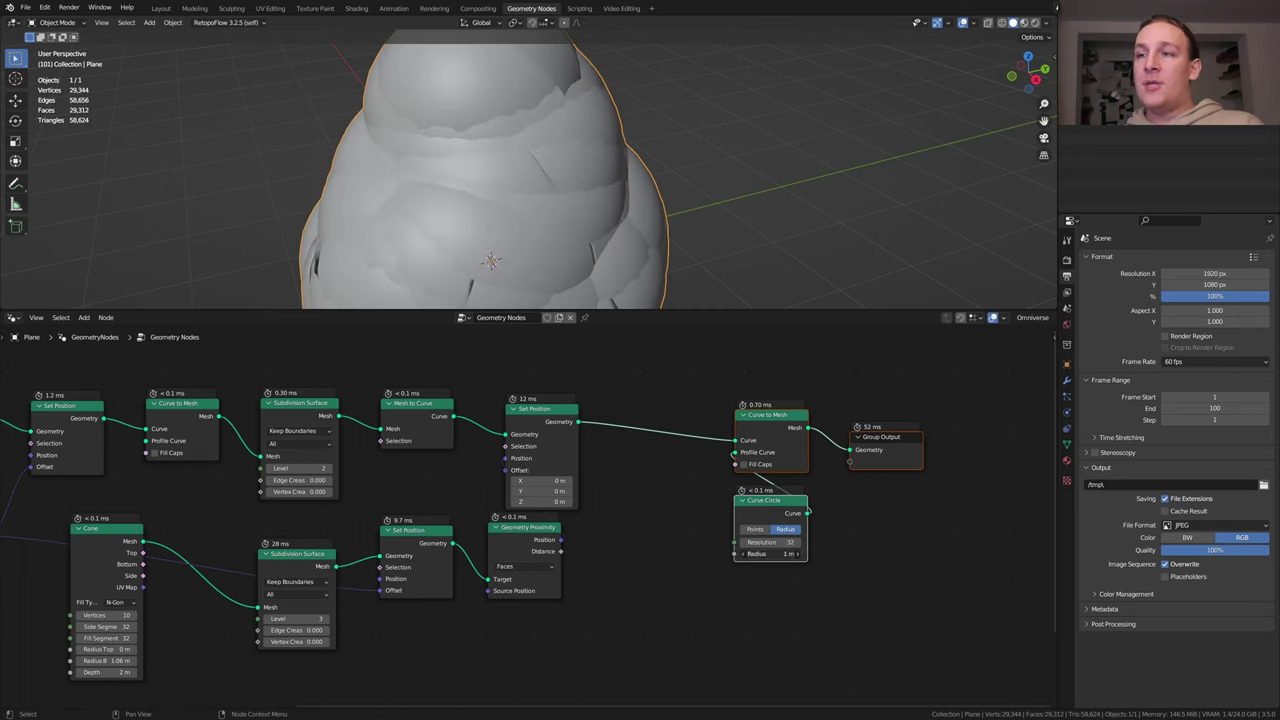
pyautogui.press('BackSpace')
pyautogui.write('0.05')
pyautogui.press('Return')
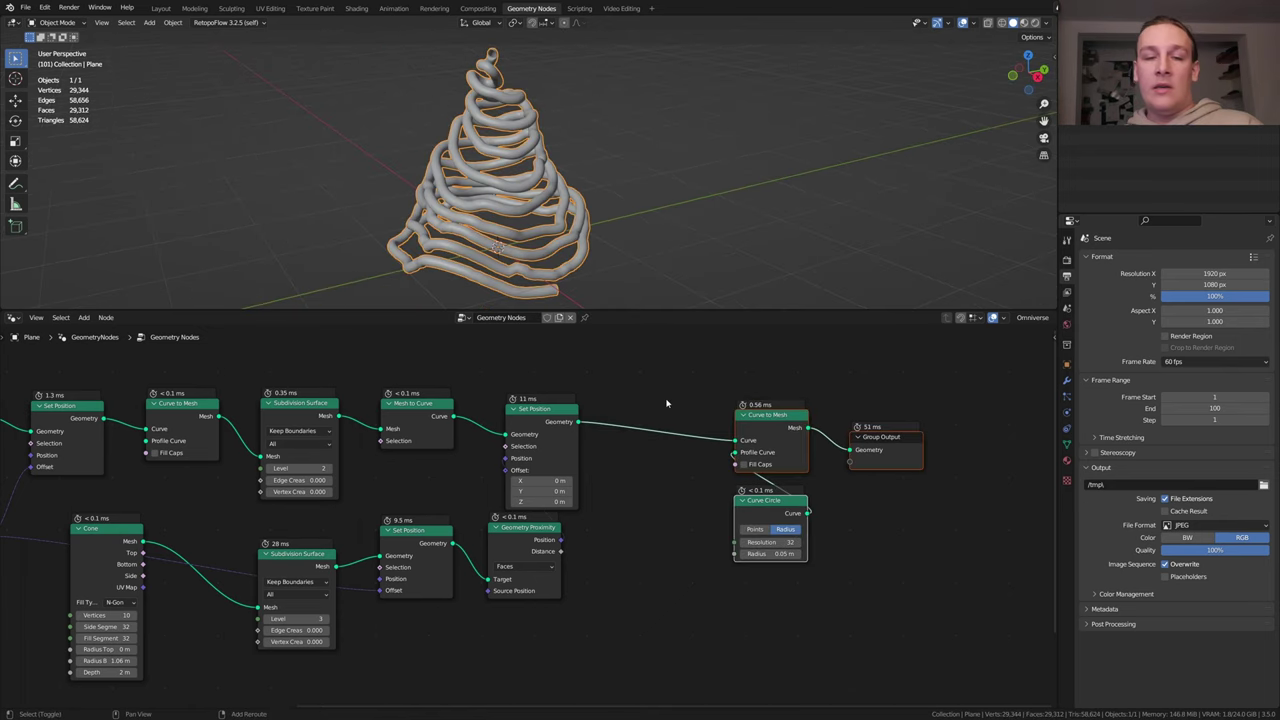
# Insert Set Curve Radius before the final Curve to Mesh and drive its radius with the Spline Parameter factor
pyautogui.hotkey('shift', 'a')
pyautogui.write('set')
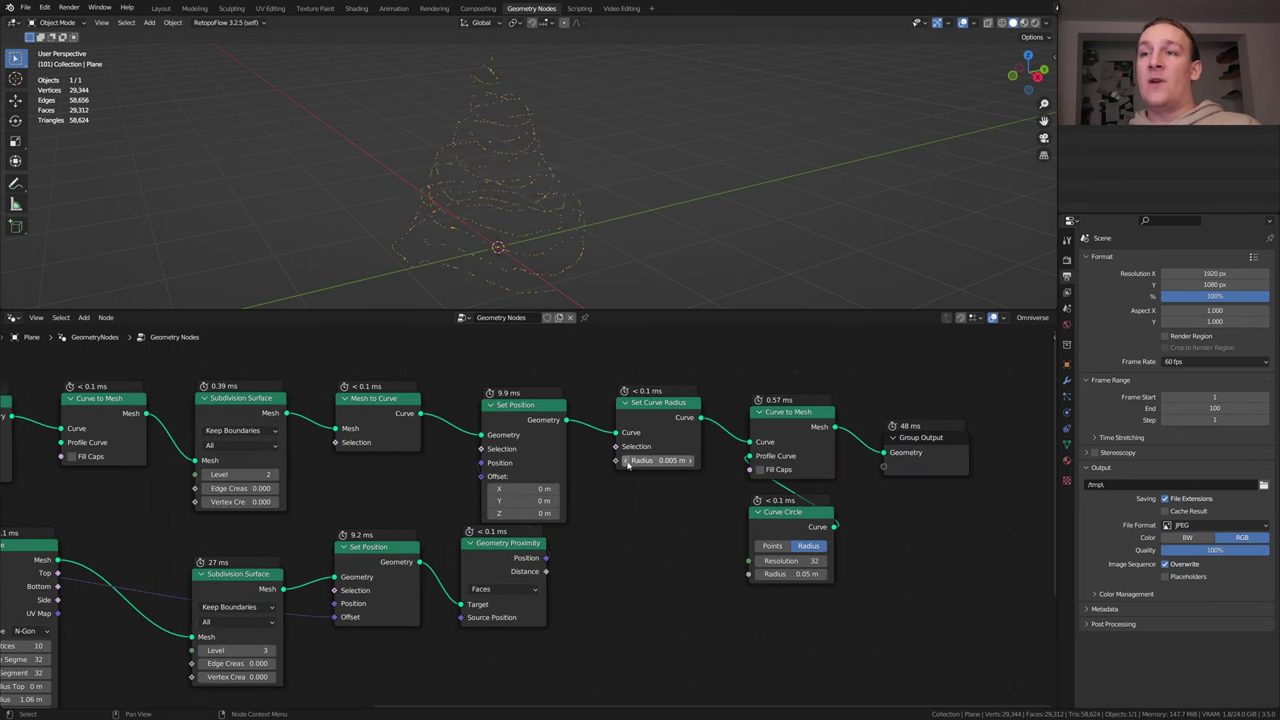
pyautogui.moveTo(616, 460); pyautogui.dragTo(680, 502)
pyautogui.write('pa')
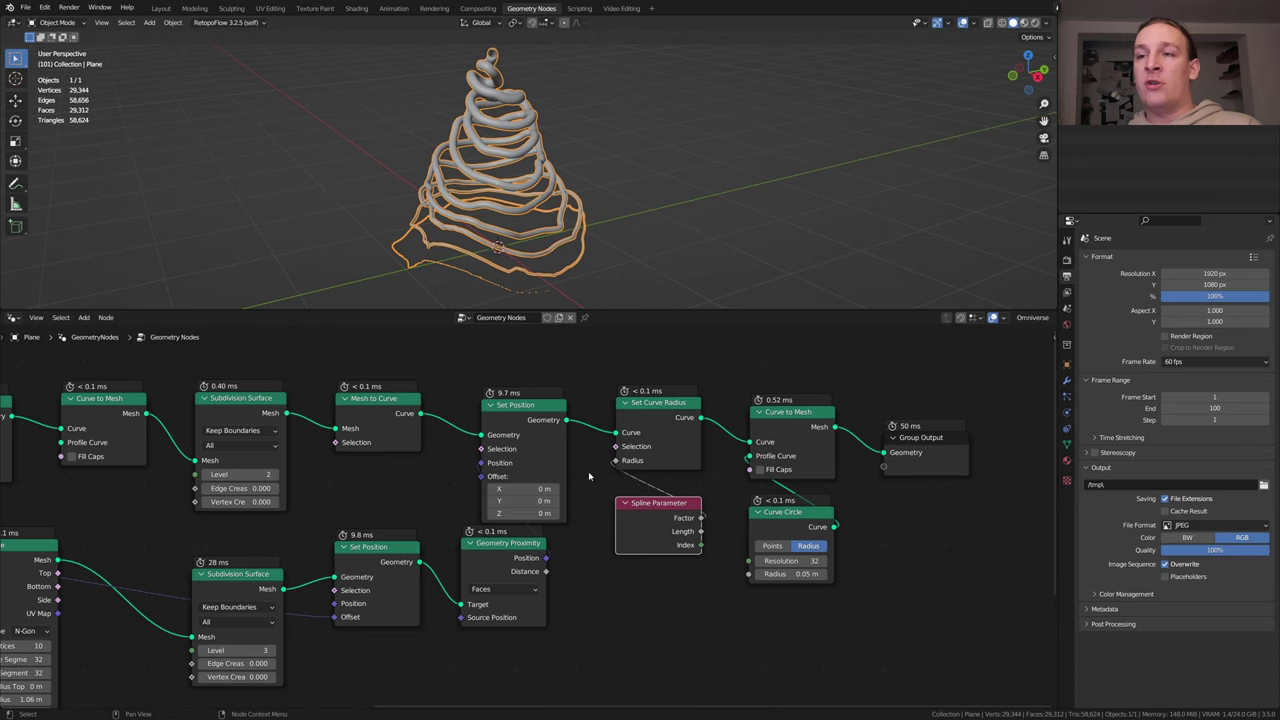
# Insert a Reverse Curve node before Set Curve Radius and enable Fill Caps on the final Curve to Mesh
pyautogui.hotkey('shift', 'a')
pyautogui.click(659, 388)
pyautogui.write('rev')
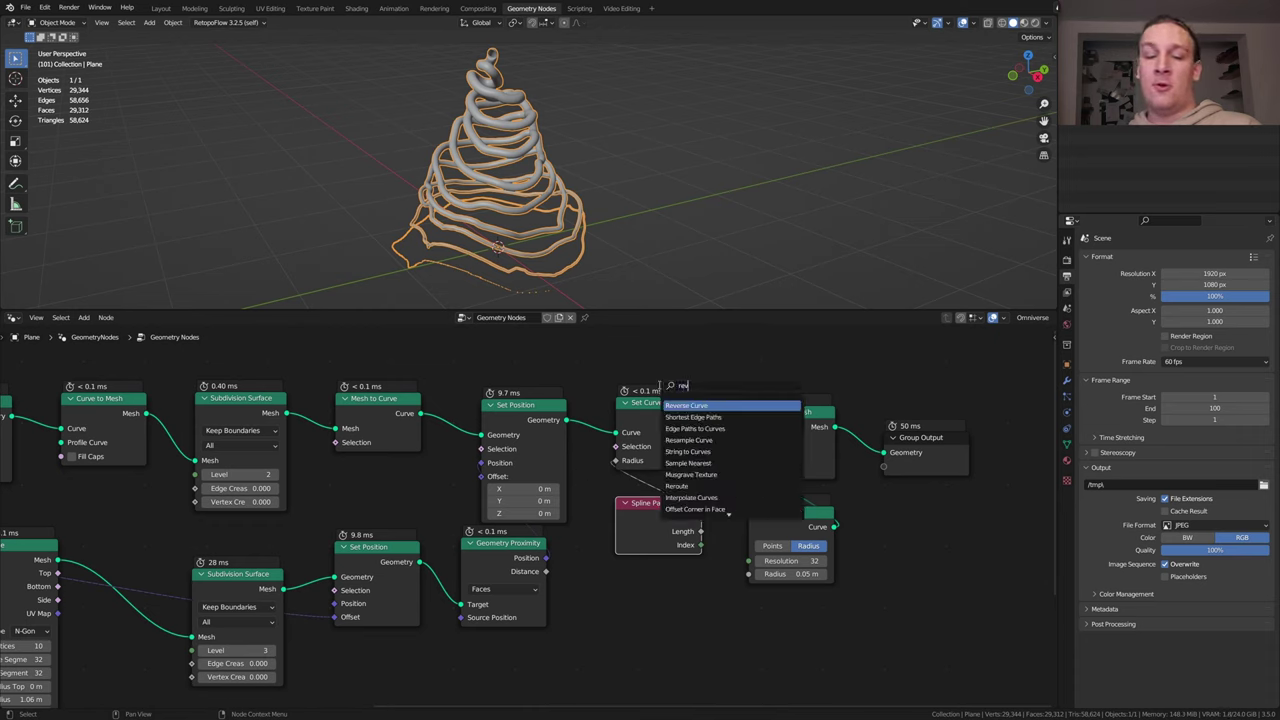
pyautogui.click(692, 404)
pyautogui.click(690, 410)
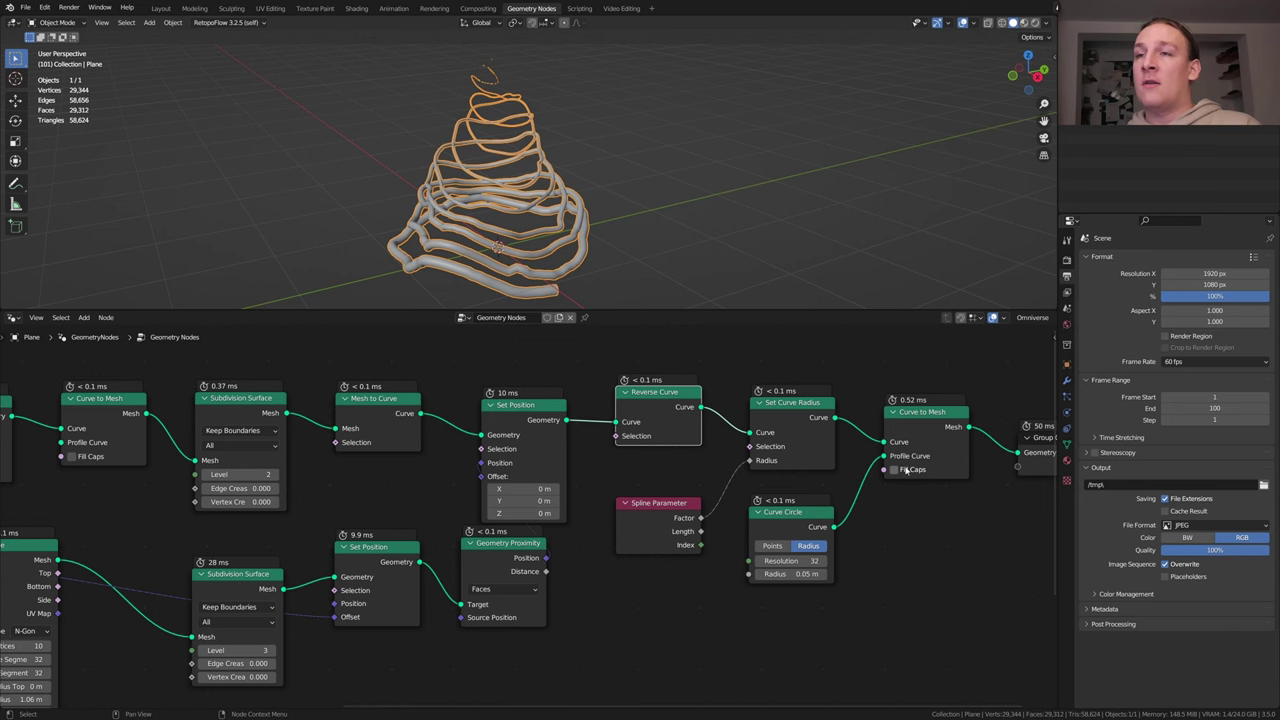
# Insert a copy of the level 2 Subdivision Surface node between the final Curve to Mesh and Group Output
pyautogui.scroll(-1, 249, 432)
pyautogui.click(250, 432)
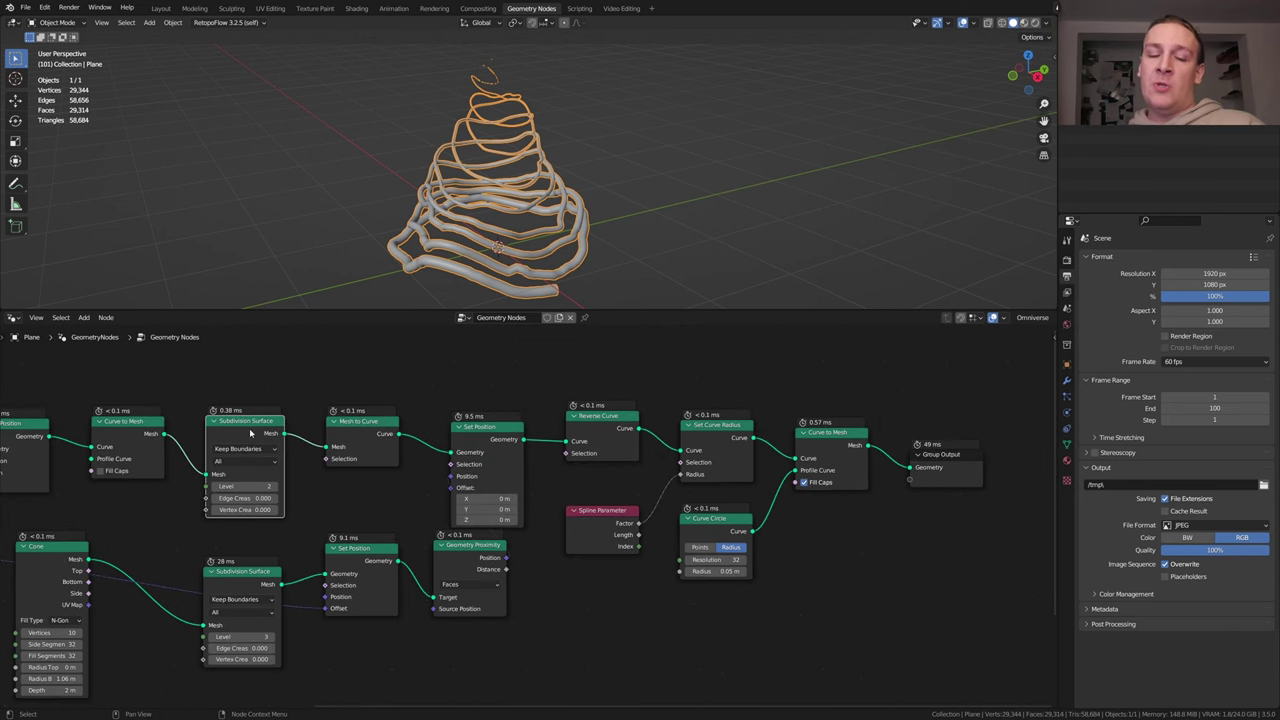
pyautogui.hotkey('shift', 'd')
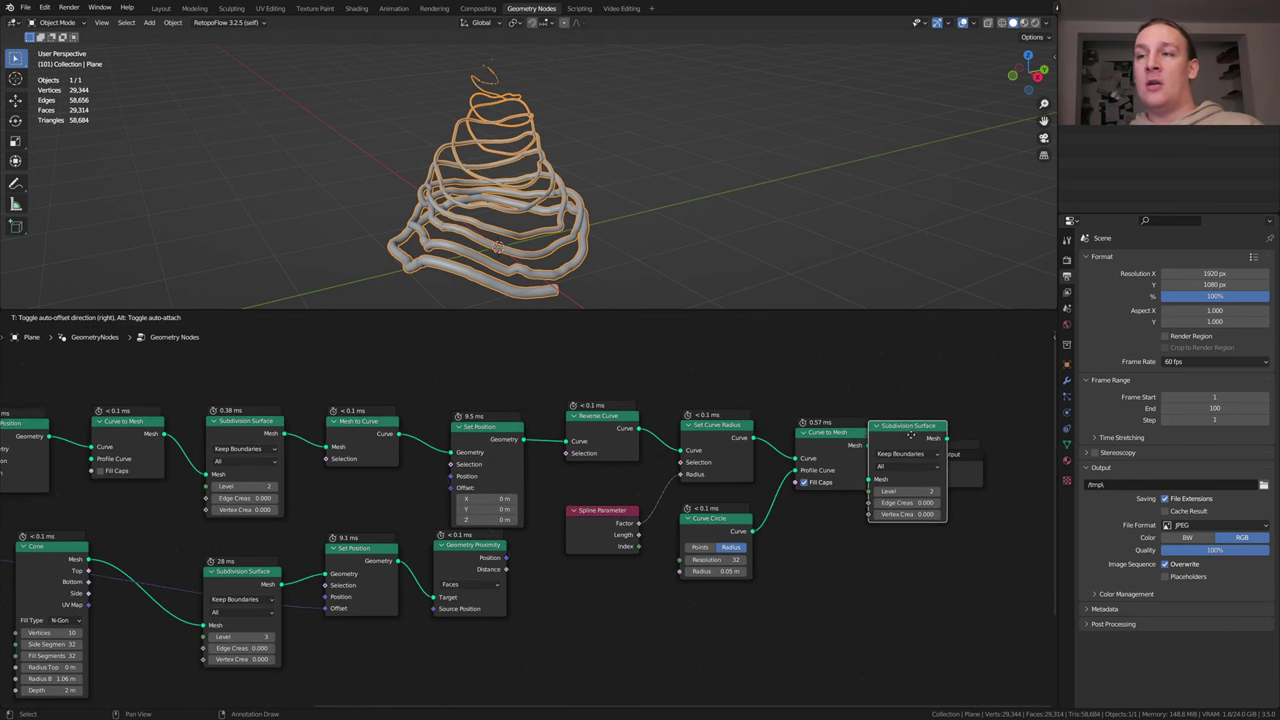
pyautogui.click(908, 437)
# Add a Join Geometry node before Group Output and connect the cone's Set Position geometry to it
pyautogui.hotkey('shift', 'a')
pyautogui.write('jo')
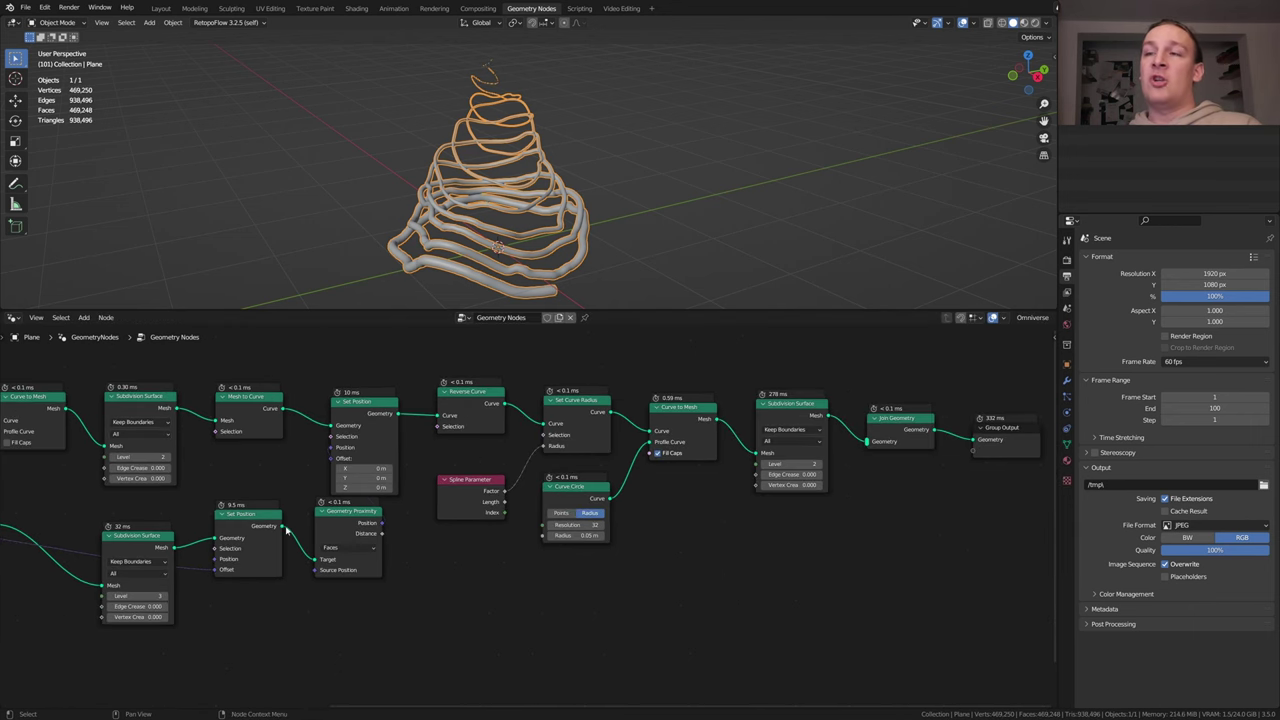
pyautogui.moveTo(284, 527); pyautogui.dragTo(836, 444)
# Insert a Set Shade Smooth node between the cone's Set Position and Join Geometry
pyautogui.write('set s')
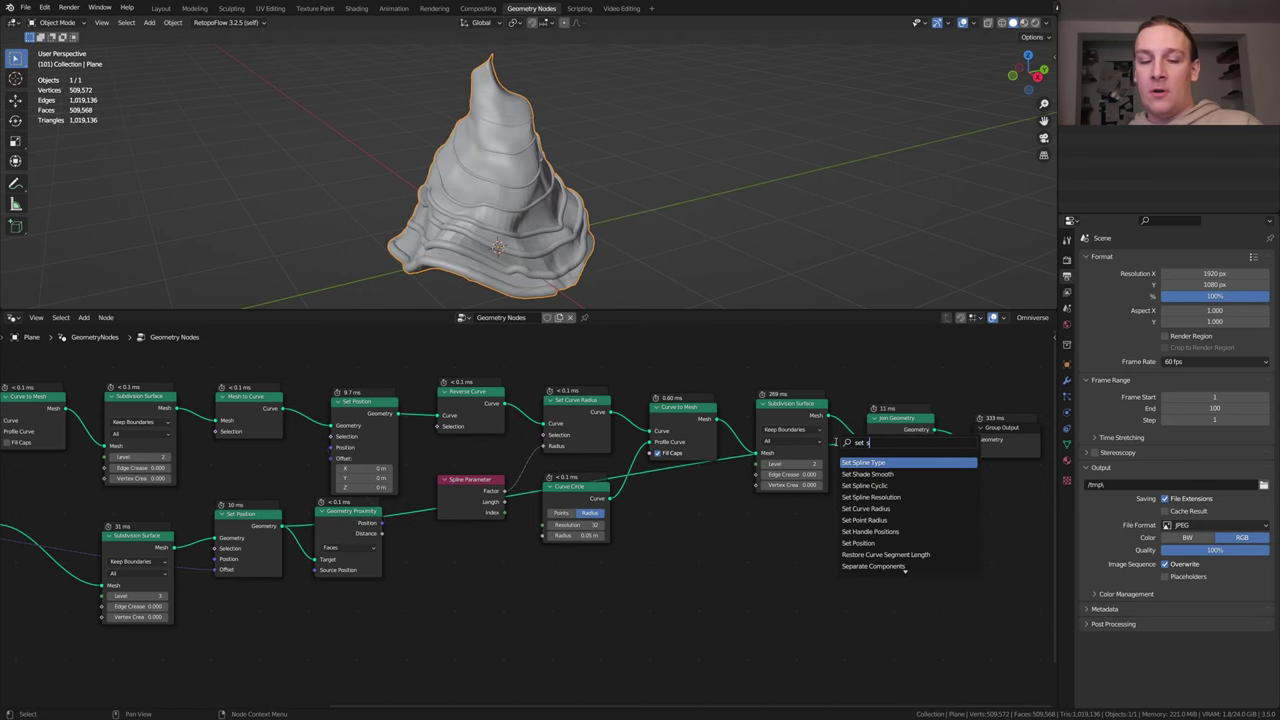
pyautogui.click(867, 554)
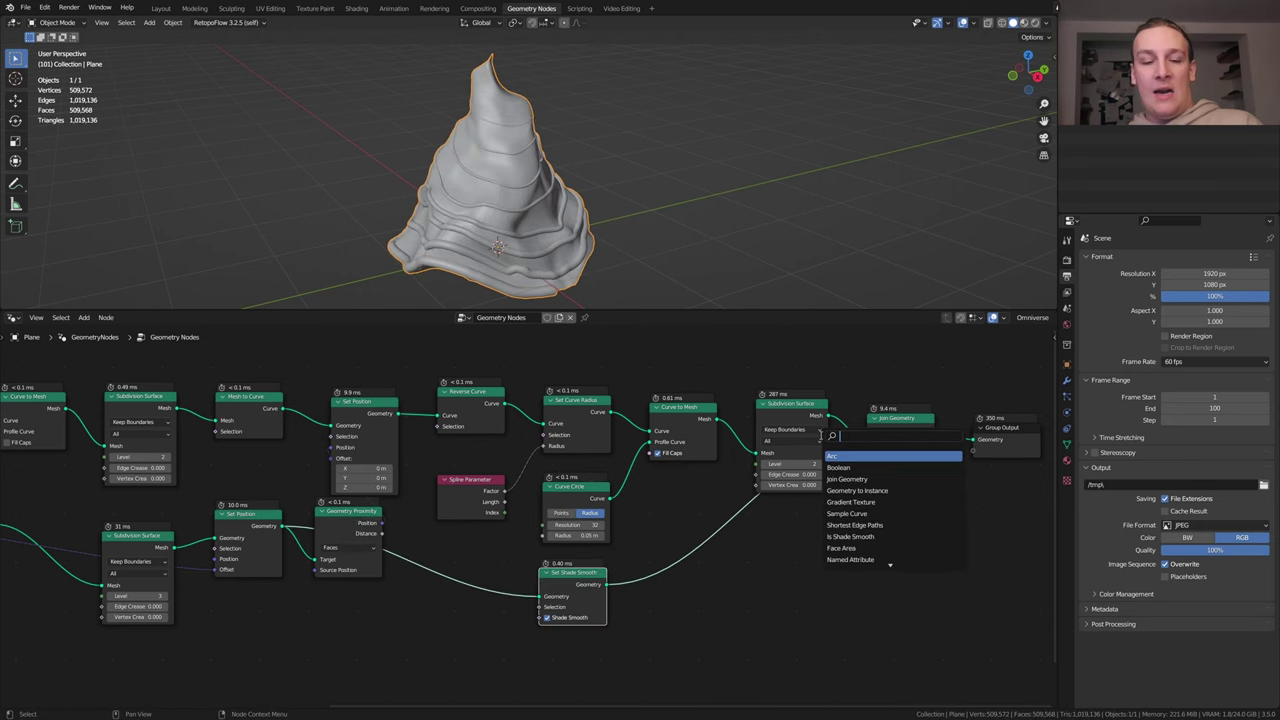
# Insert a Set Material node on both the spiral tube branch and the cone branch before Join Geometry
pyautogui.write('set')
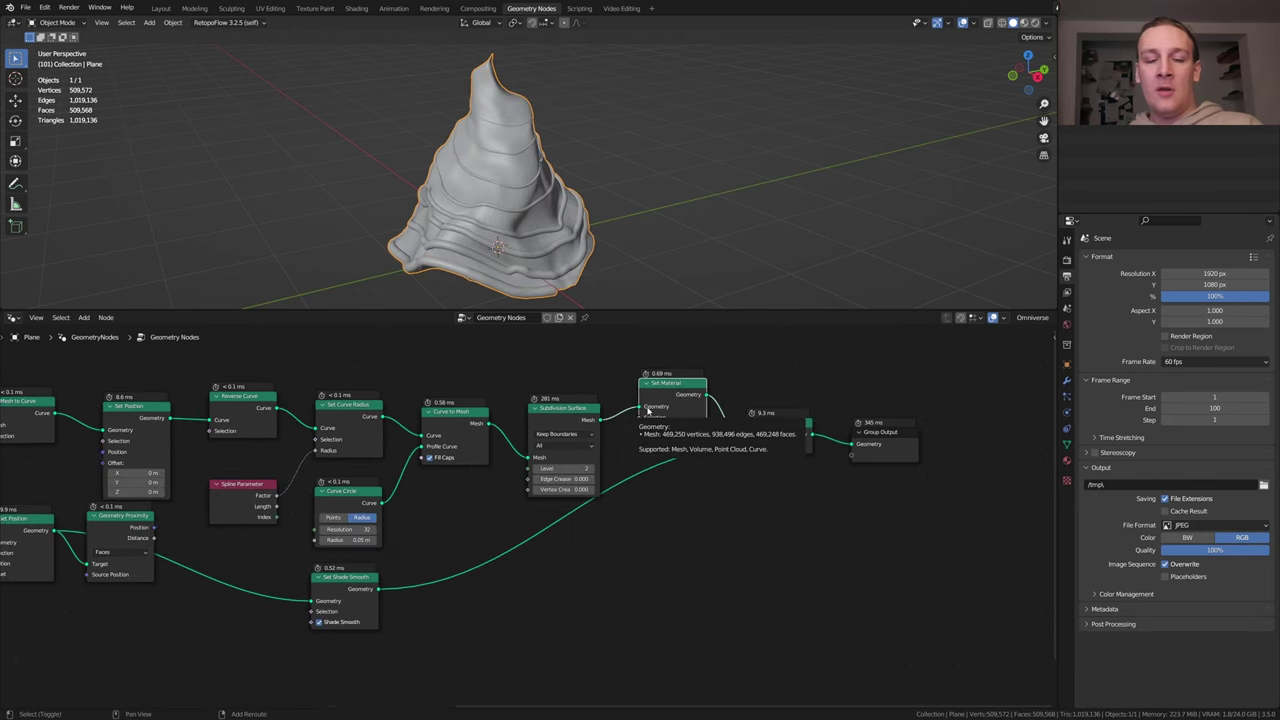
pyautogui.hotkey('shift', 'd')
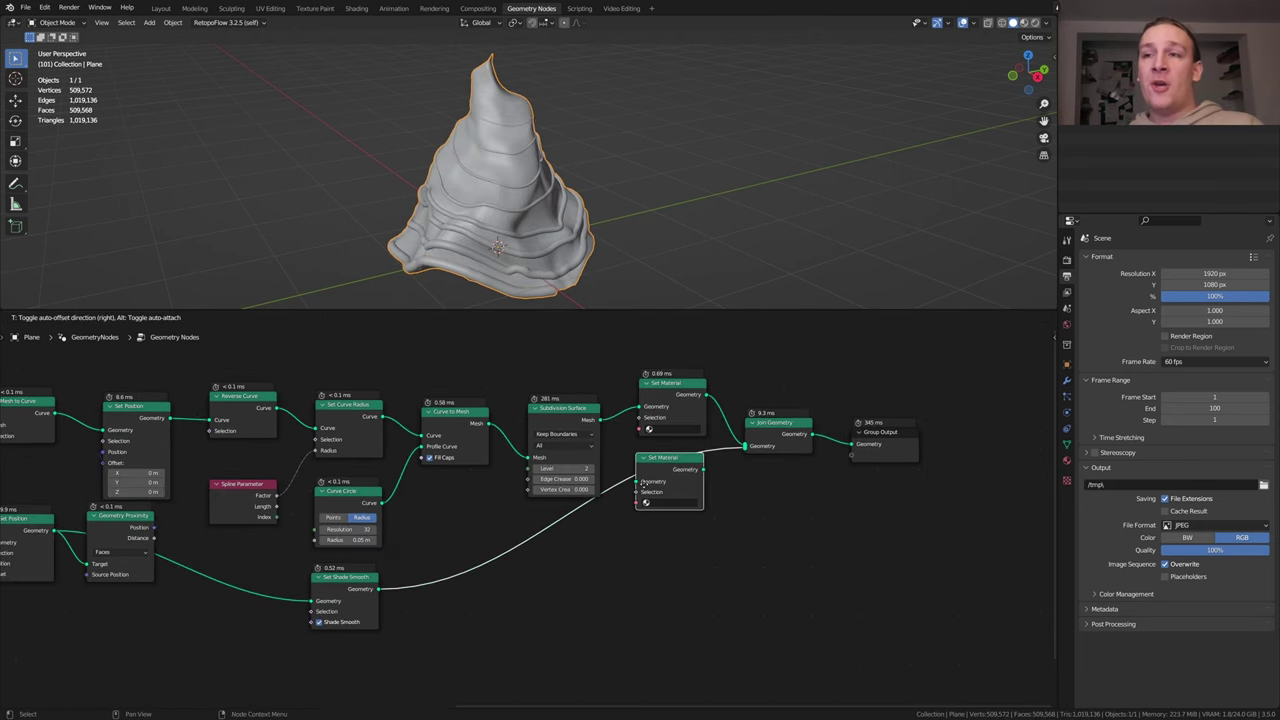
pyautogui.click(645, 490)
# Create two new materials, assign Material to the tube's Set Material and Material.001 to the cone's, and save the file
pyautogui.click(1066, 460)
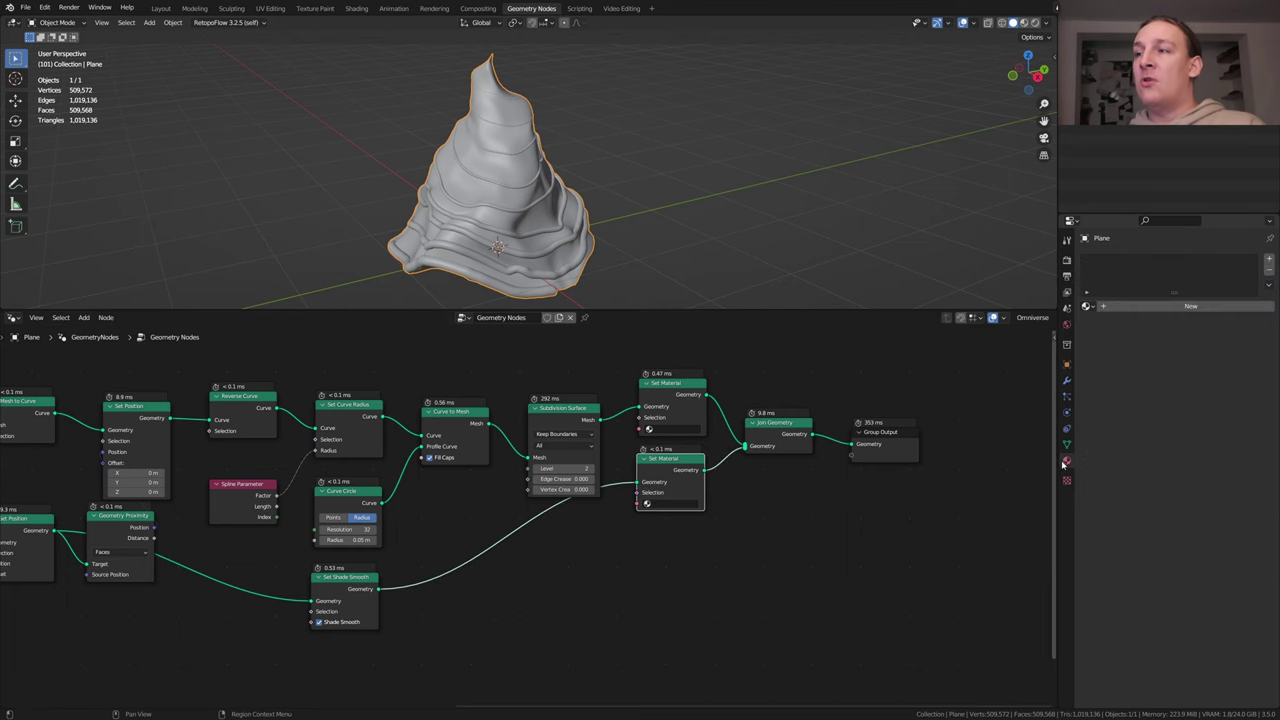
pyautogui.click(1222, 308)
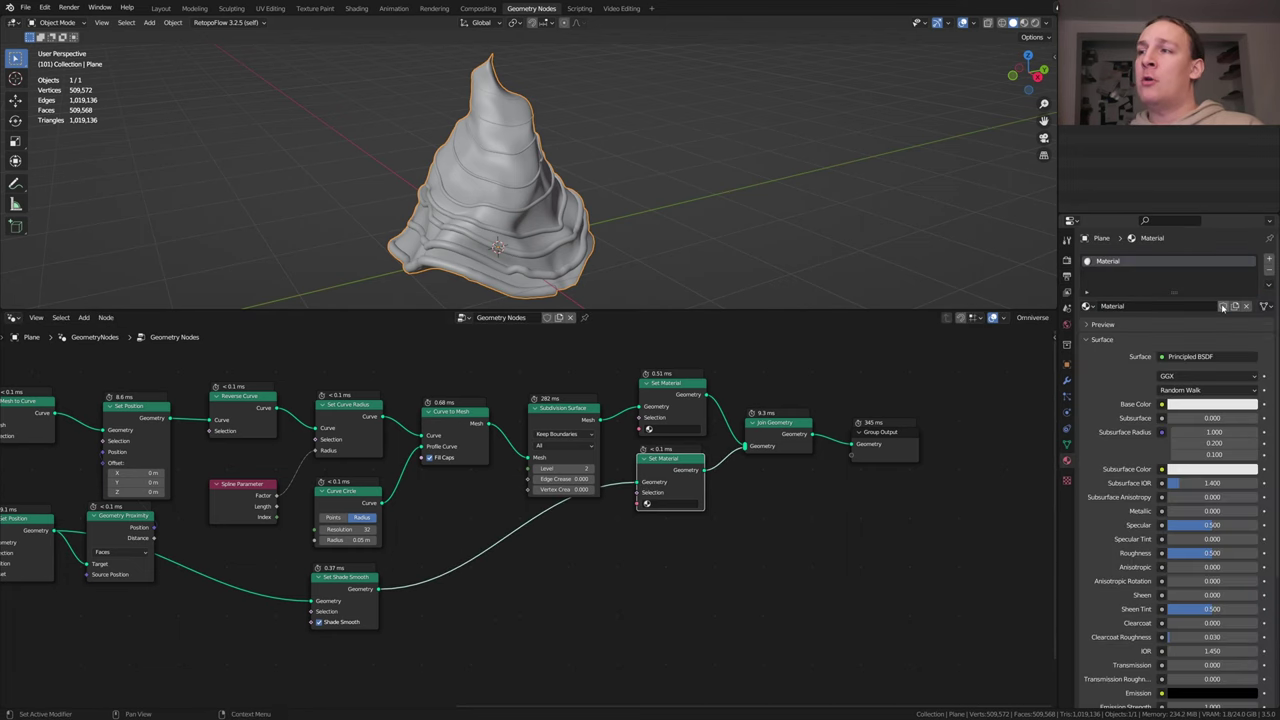
pyautogui.scroll(2, 620, 470)
pyautogui.click(624, 472)
pyautogui.click(635, 492)
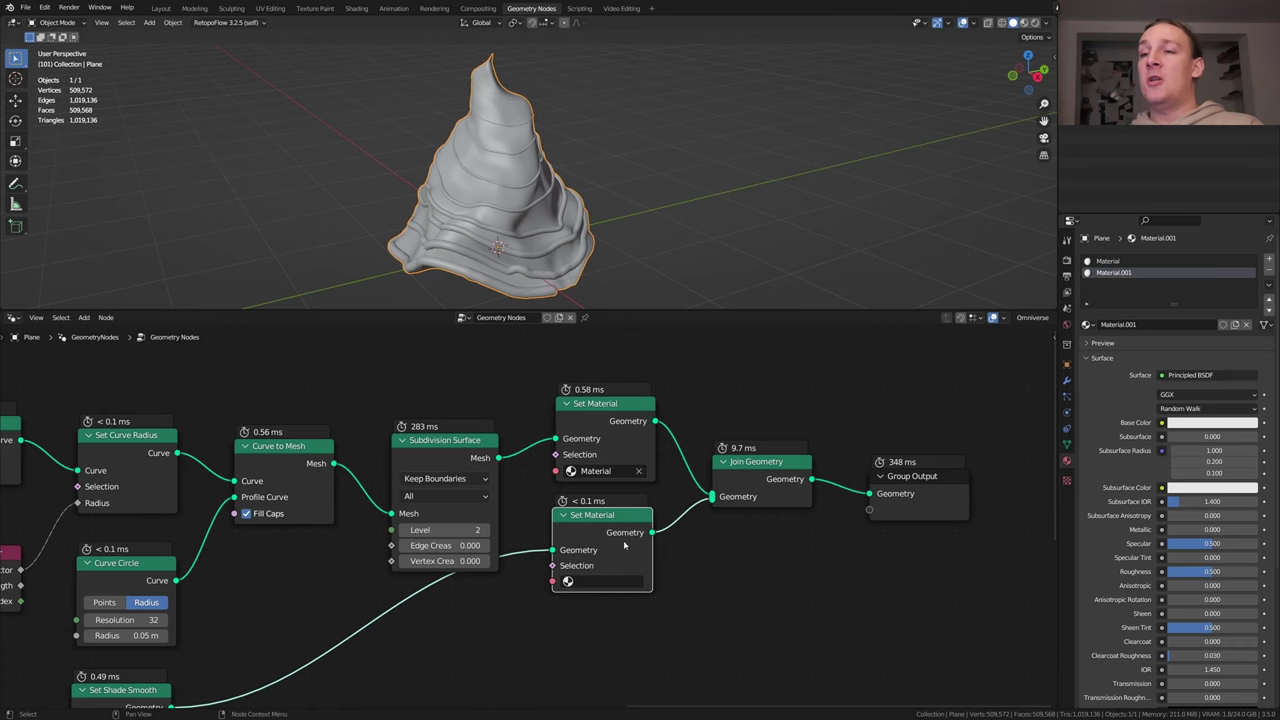
pyautogui.click(605, 582)
pyautogui.click(718, 446)
pyautogui.hotkey('ctrl', 's')
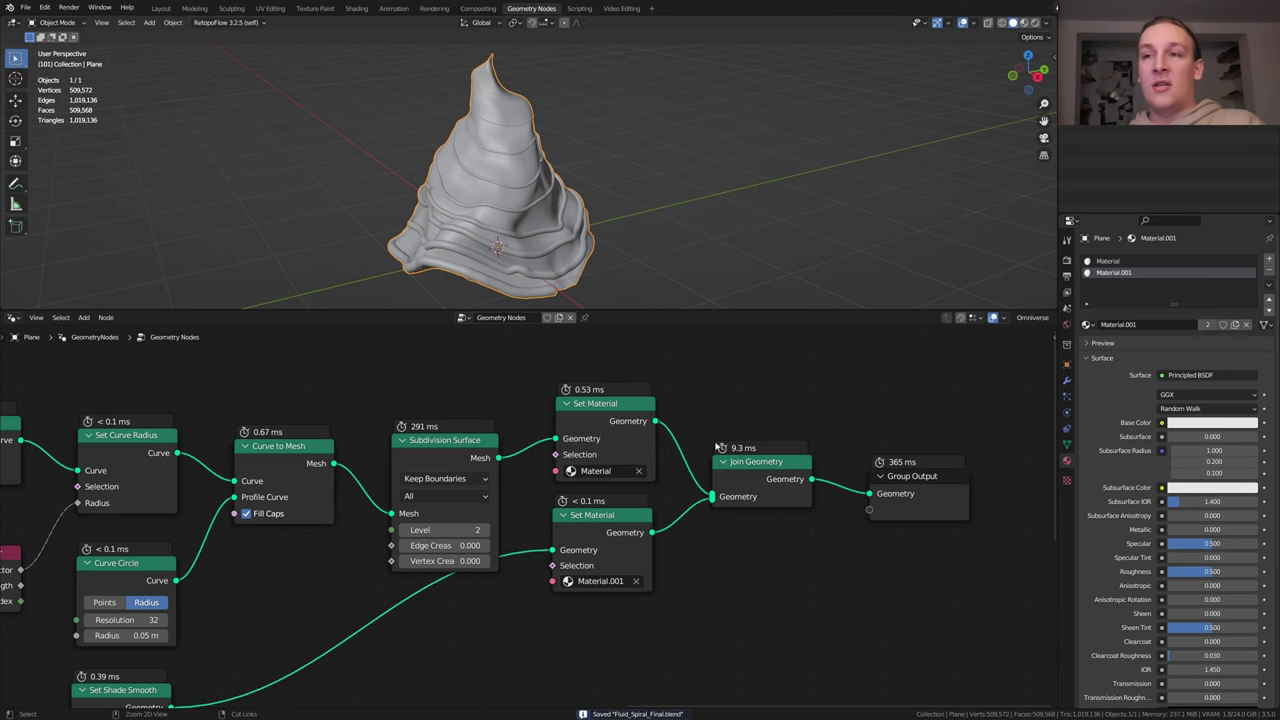
# Connect the Cone node's UV Map output to a new Group Output socket and select it in the group's outputs list
pyautogui.press('Home')
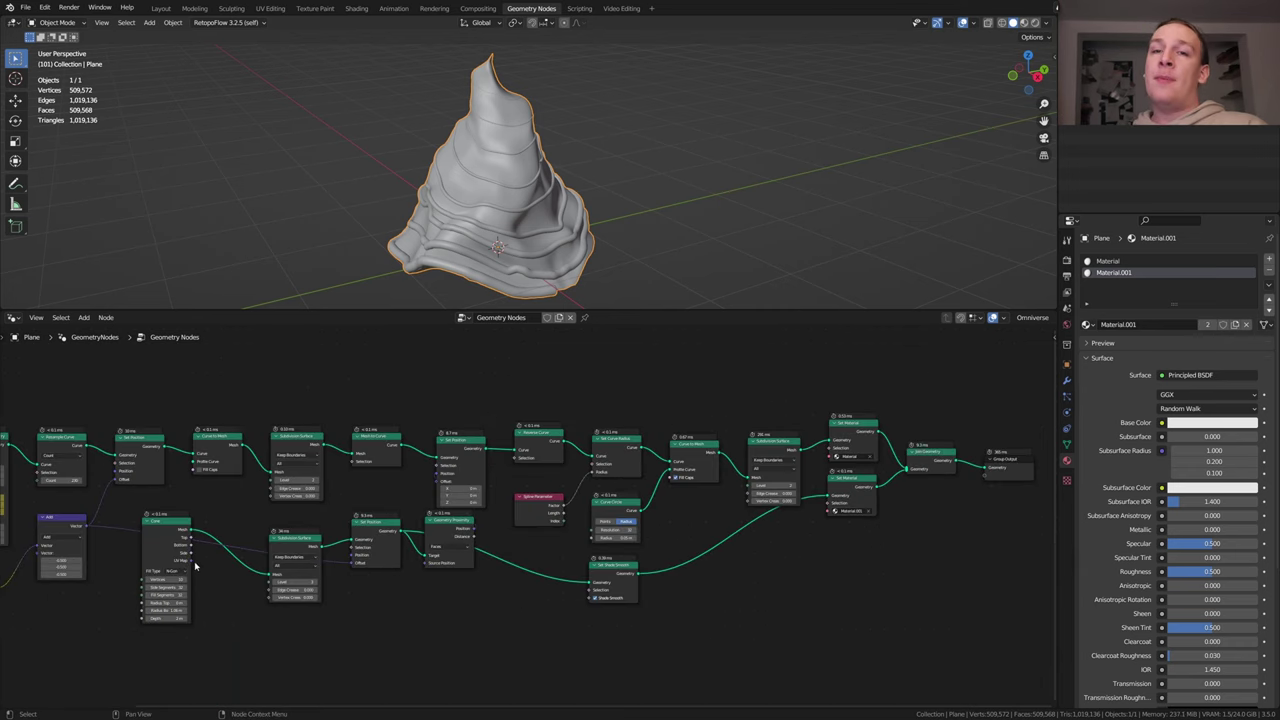
pyautogui.moveTo(194, 566); pyautogui.dragTo(986, 481)
pyautogui.scroll(2, 783, 509)
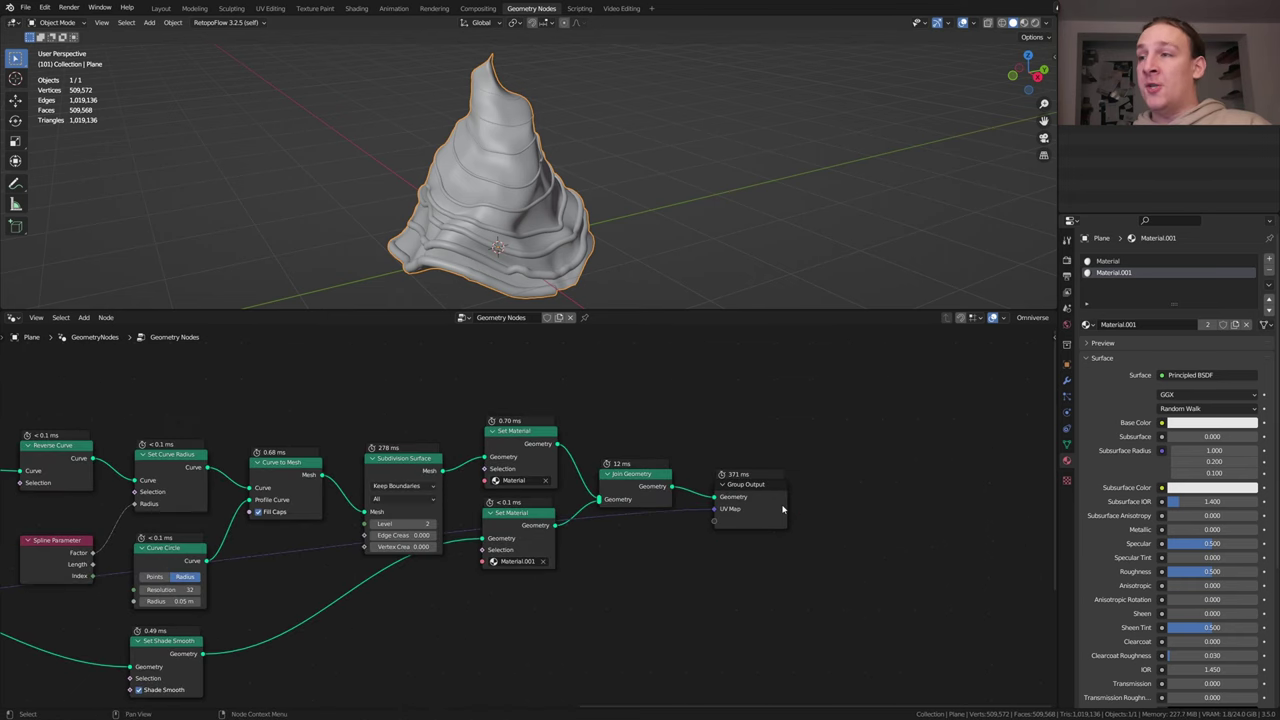
pyautogui.press('n')
pyautogui.click(1049, 418)
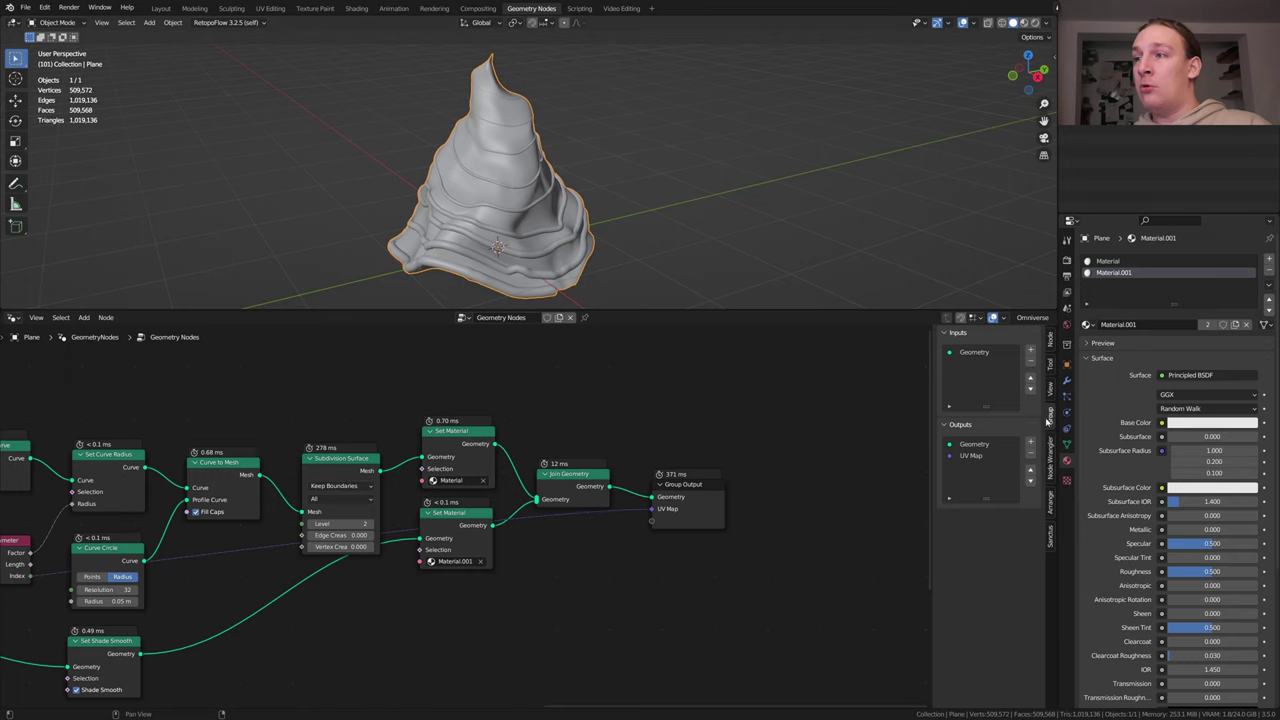
pyautogui.click(982, 457)
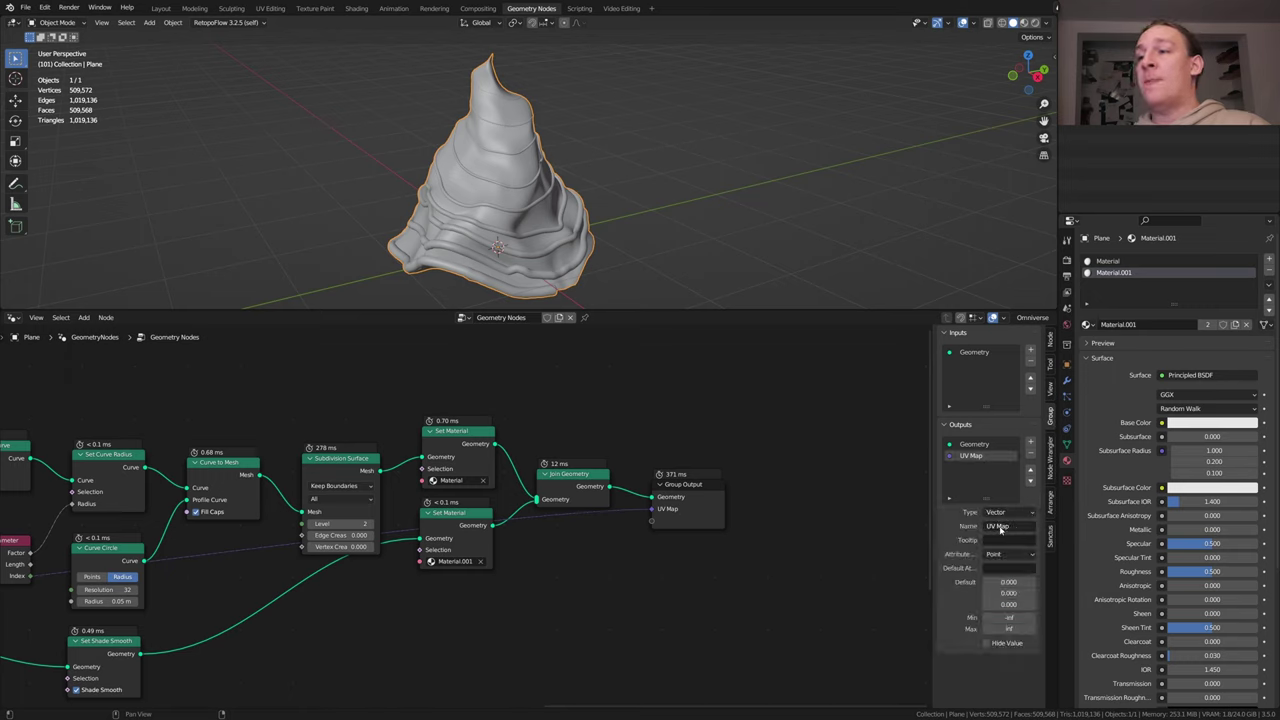
# Name the modifier's UV Map output attribute "UV Map" and save the file
pyautogui.click(1066, 380)
pyautogui.click(1214, 329)
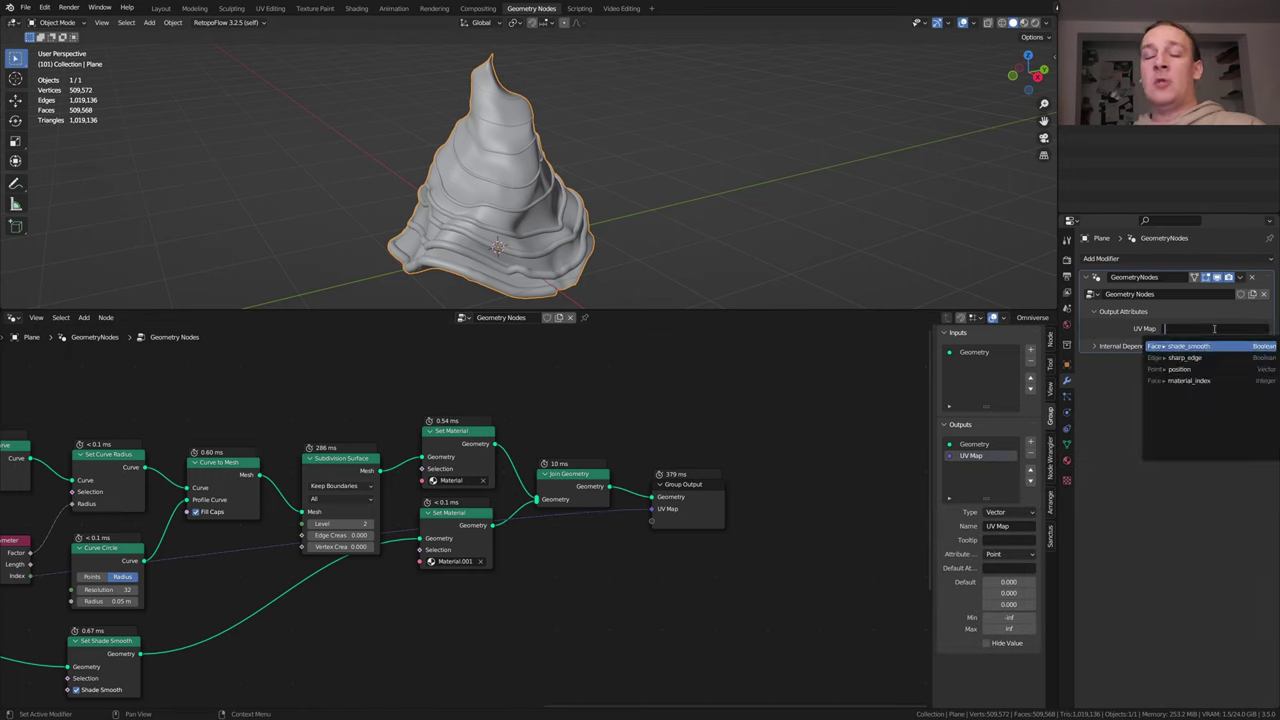
pyautogui.write('UV Map')
pyautogui.press('Return')
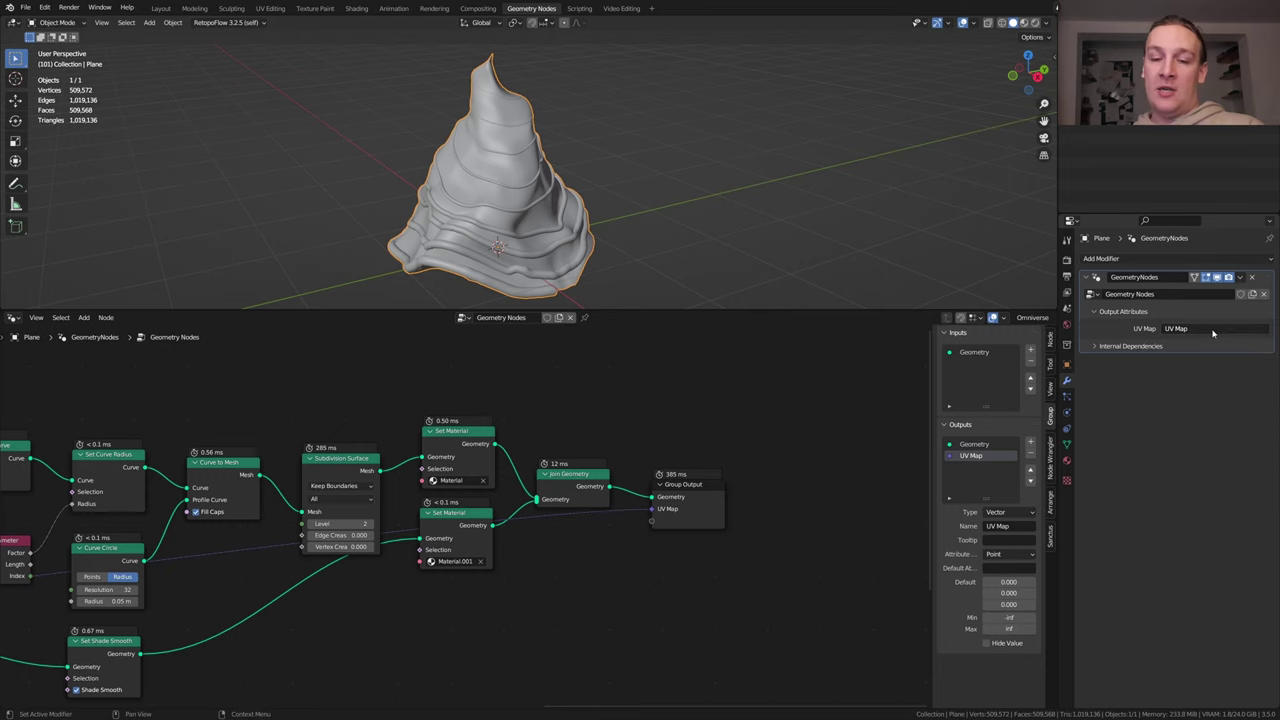
pyautogui.hotkey('ctrl', 's')
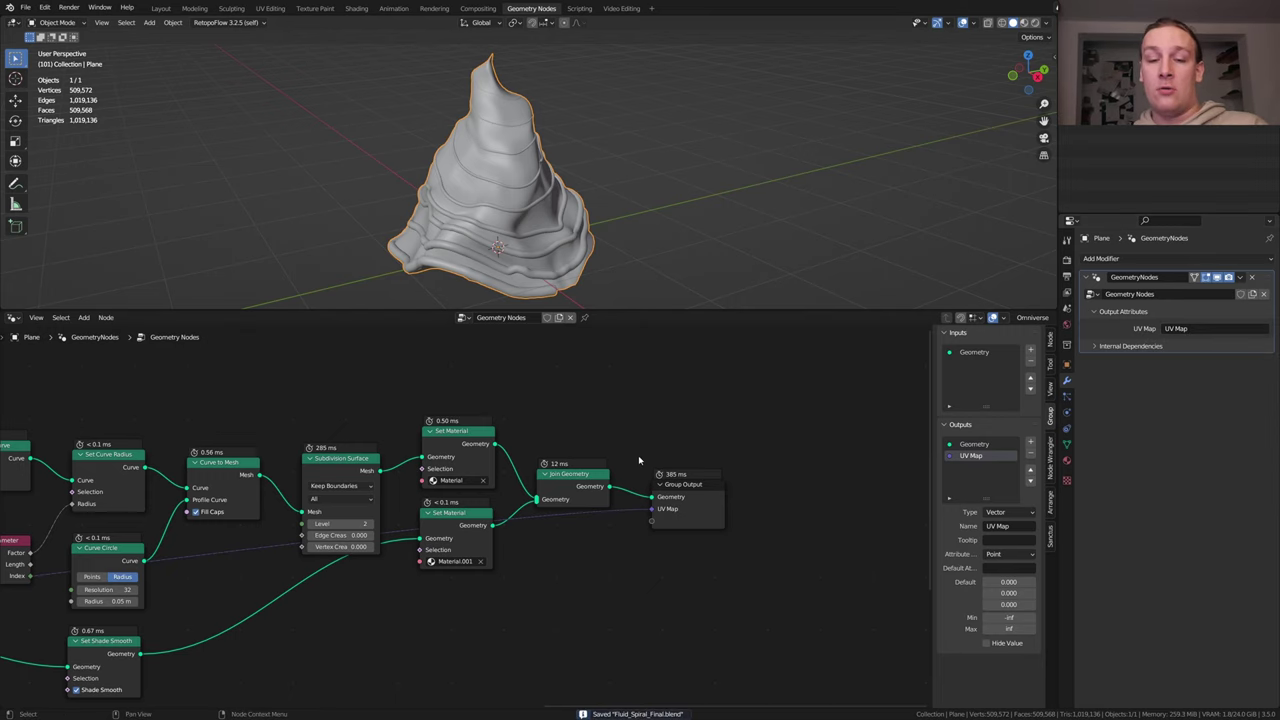
# Switch the viewport to rendered shading and set the world environment strength to 2.5
pyautogui.click(1036, 22)
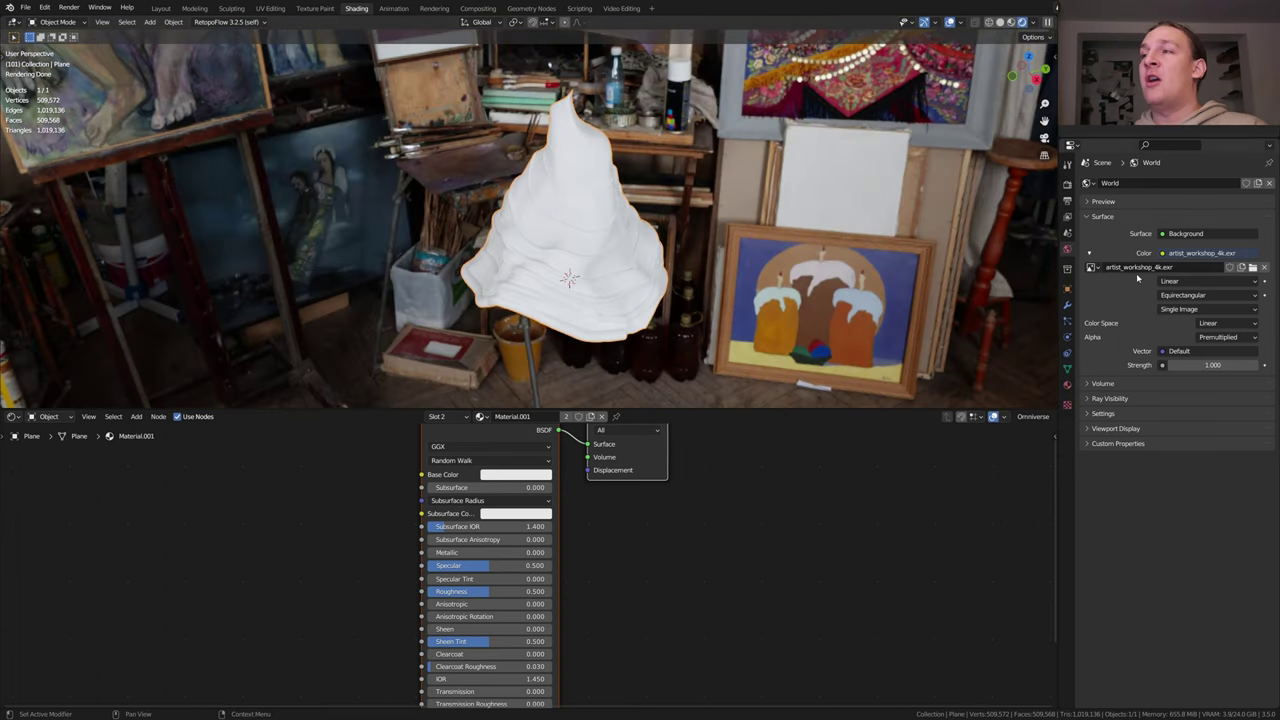
pyautogui.click(1218, 365)
pyautogui.write('2')
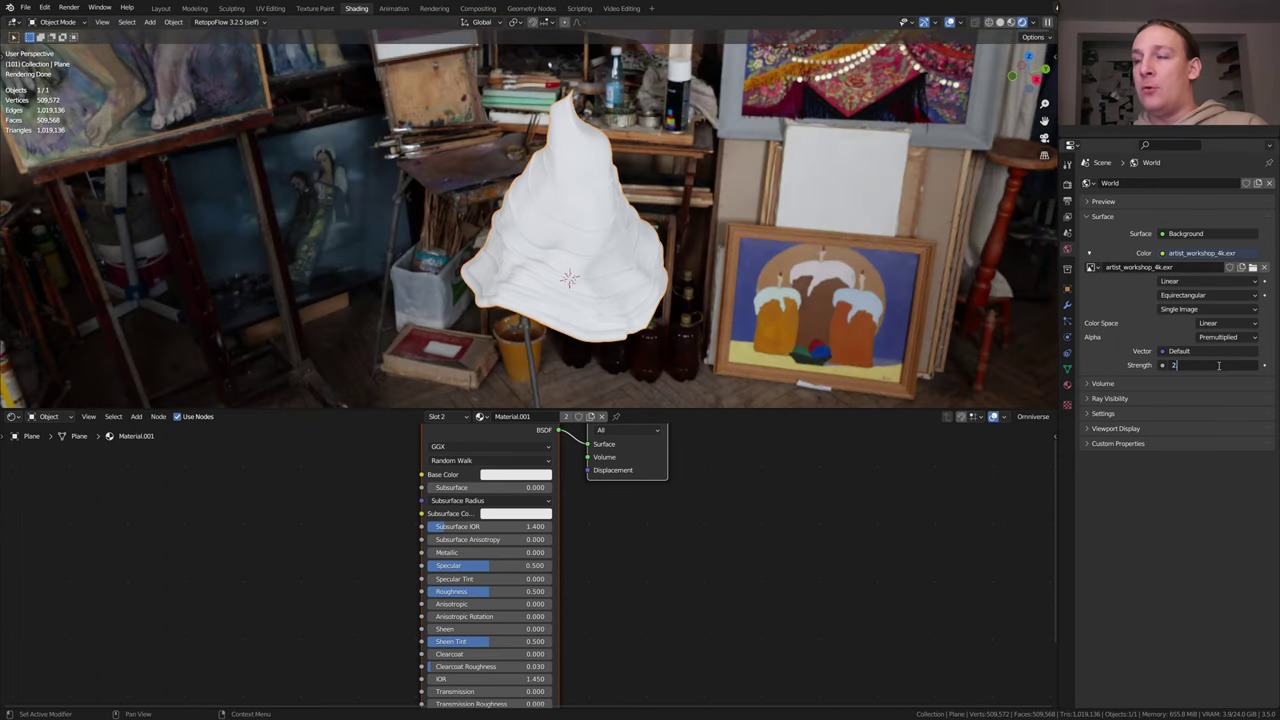
pyautogui.write('.5')
pyautogui.press('Return')
# Enable Transparent film with Transparent Glass in the render settings, and use the Very High Contrast look in Color Management
pyautogui.click(1067, 185)
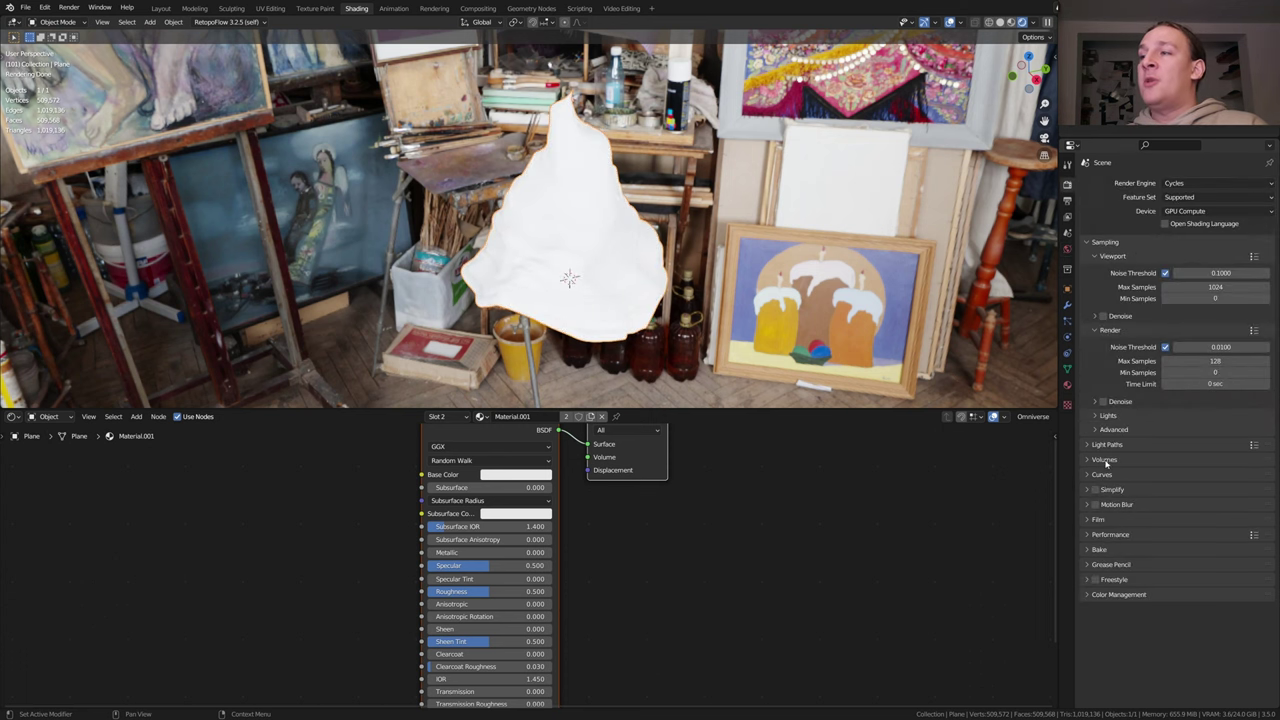
pyautogui.click(1102, 518)
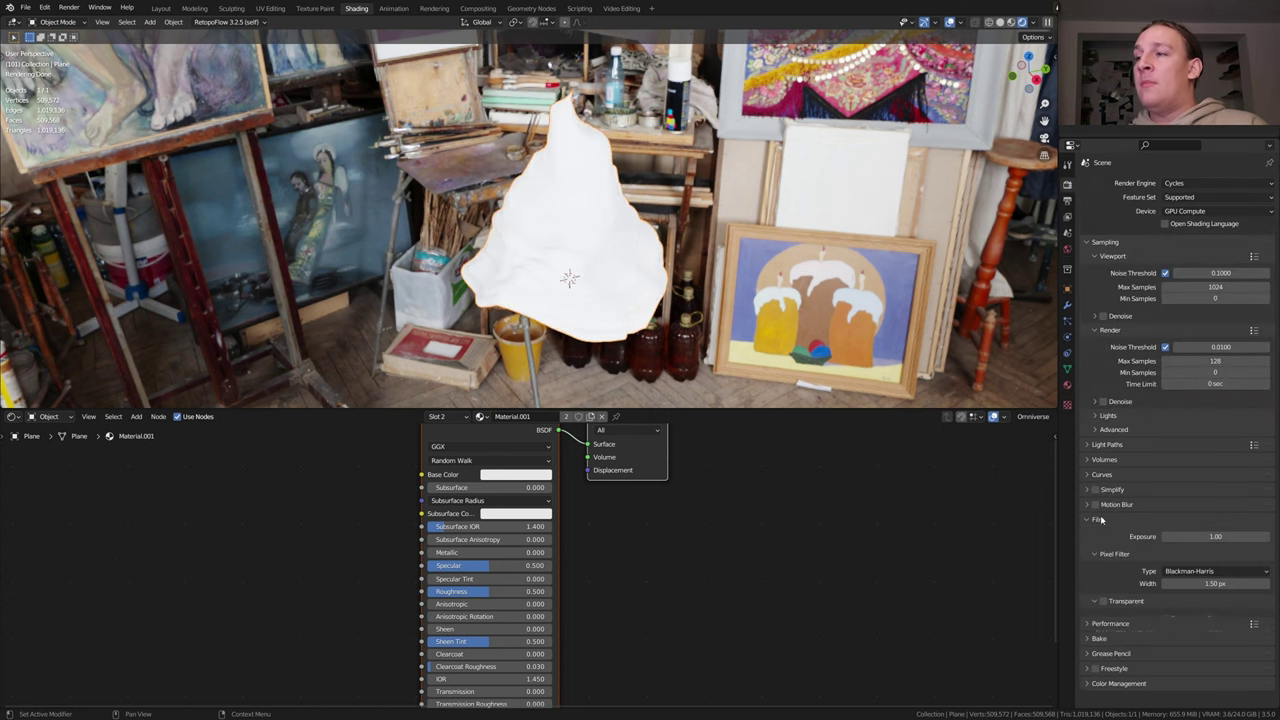
pyautogui.click(1104, 601)
pyautogui.click(1165, 619)
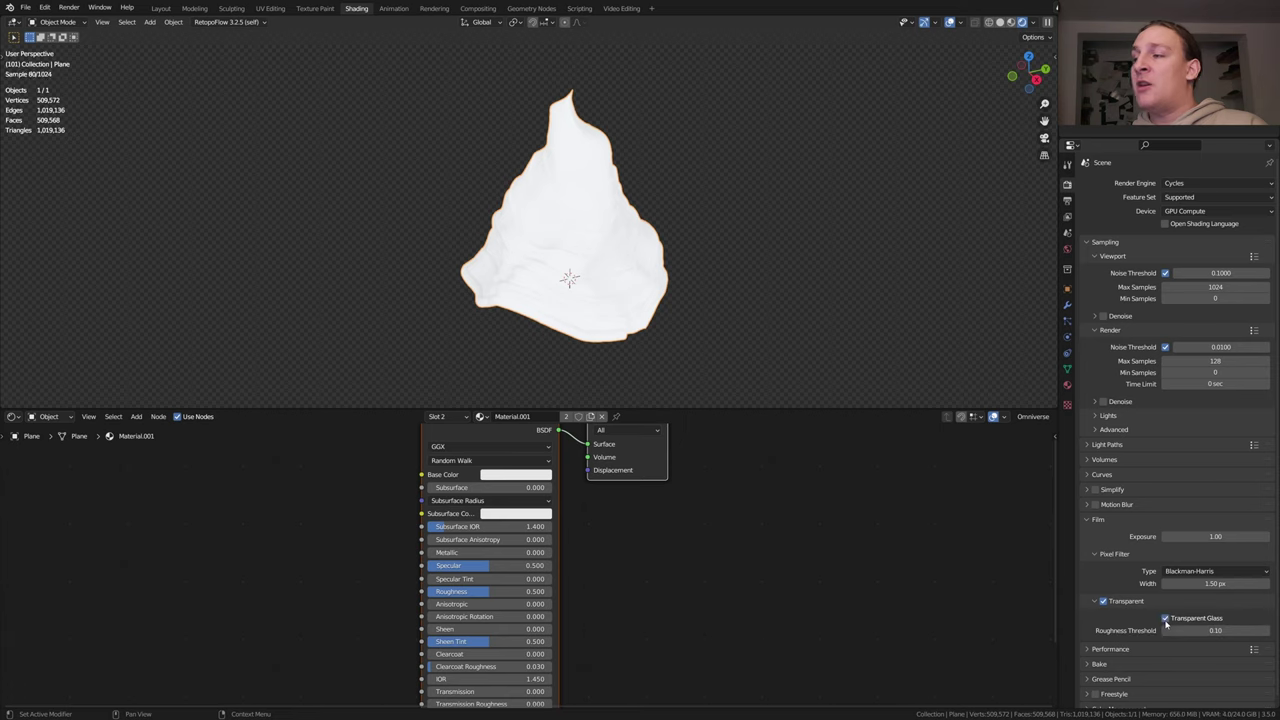
pyautogui.scroll(-1, 1130, 703)
pyautogui.scroll(-4, 1150, 644)
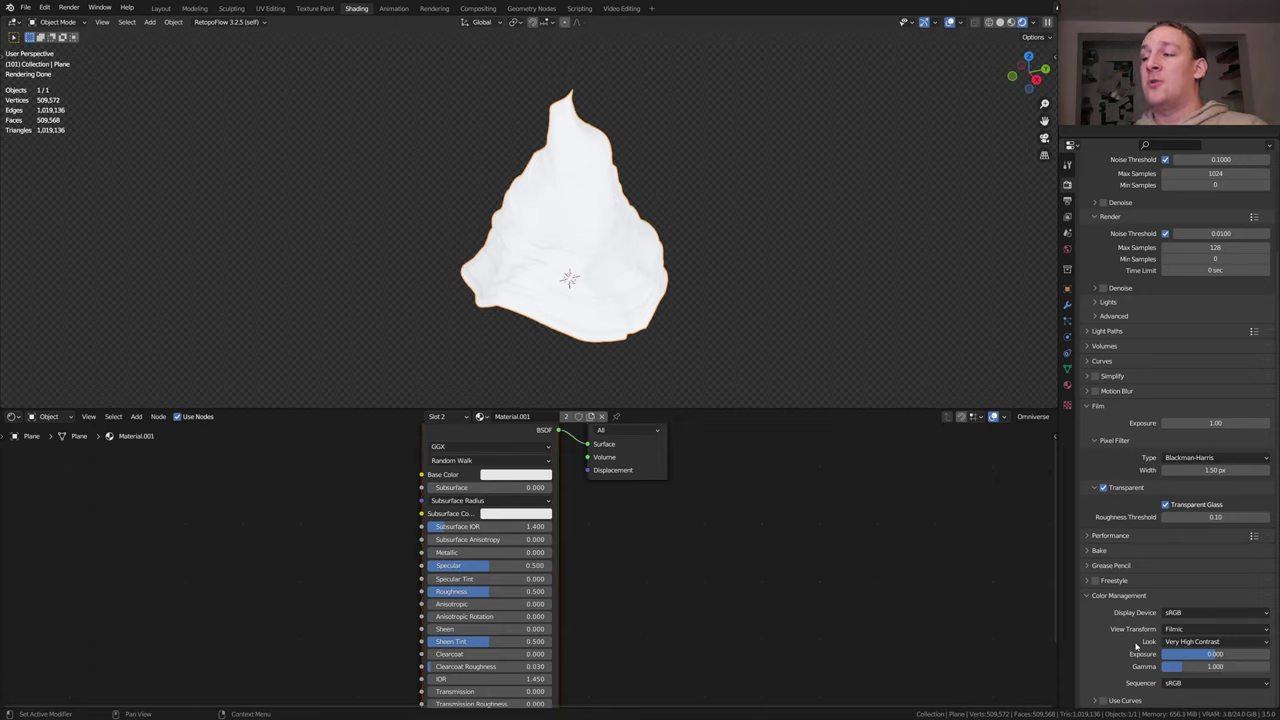
# Set Material.001's Principled BSDF to Metallic 1.000 and Roughness 0.270
pyautogui.scroll(2, 794, 571)
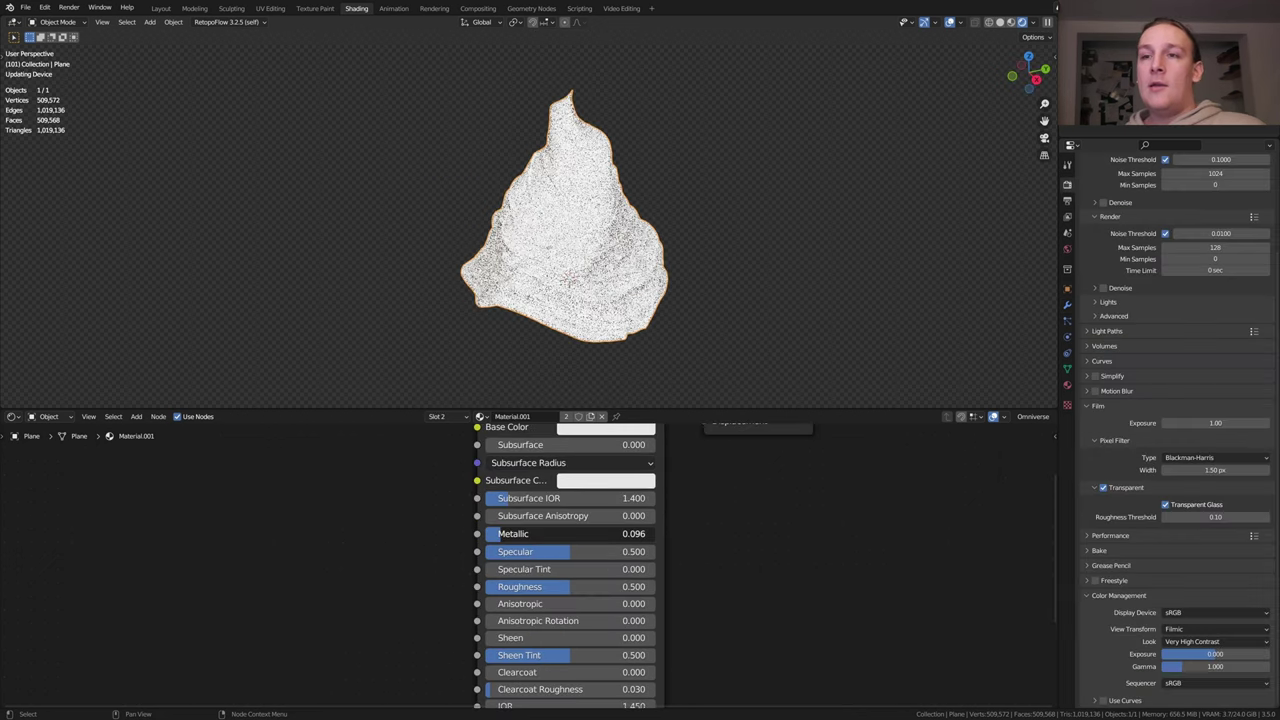
pyautogui.click(579, 590)
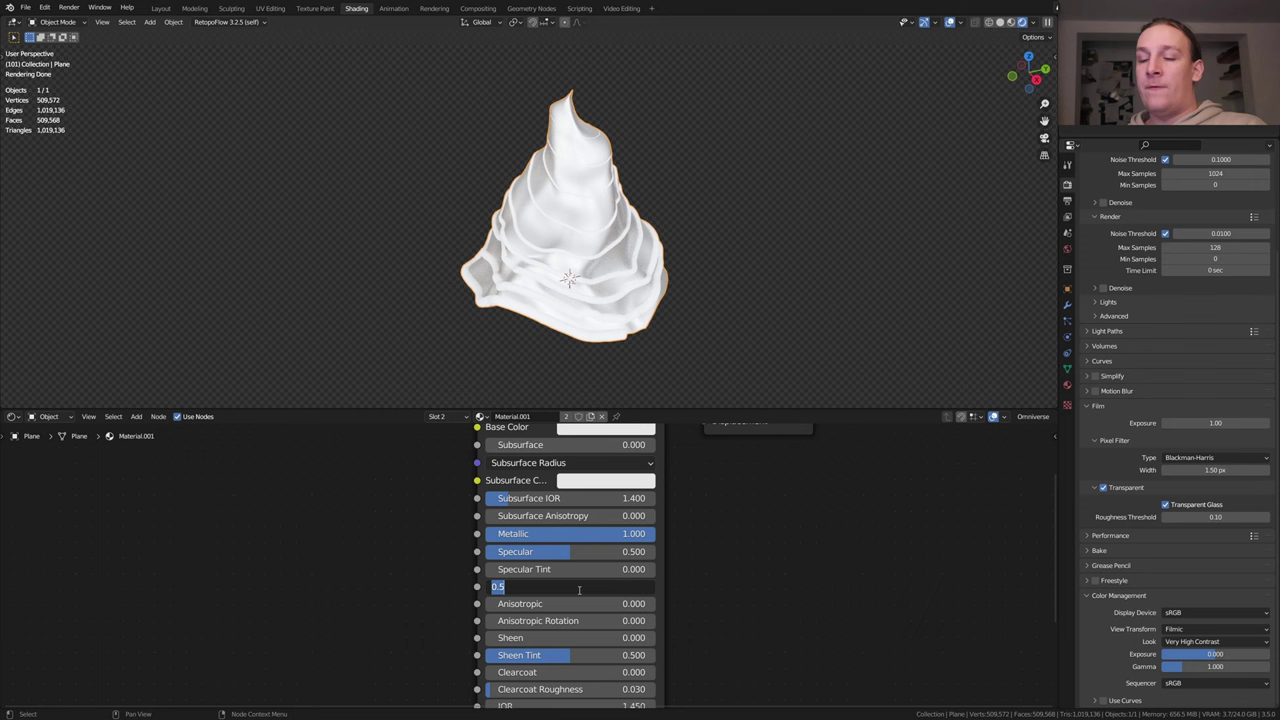
pyautogui.press('BackSpace')
pyautogui.write('.270')
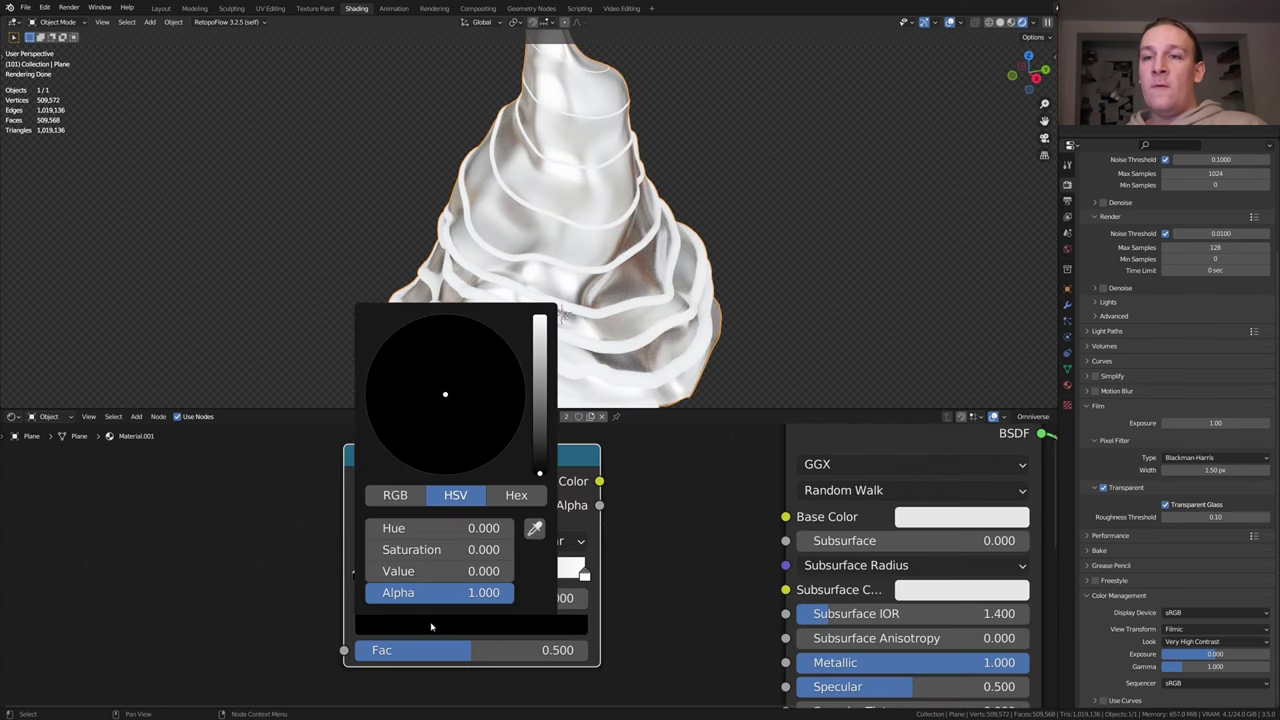
# Set the ColorRamp's first stop to hex CD9D52 and its last stop to 90582C, and connect its Color to Base Color
pyautogui.click(516, 495)
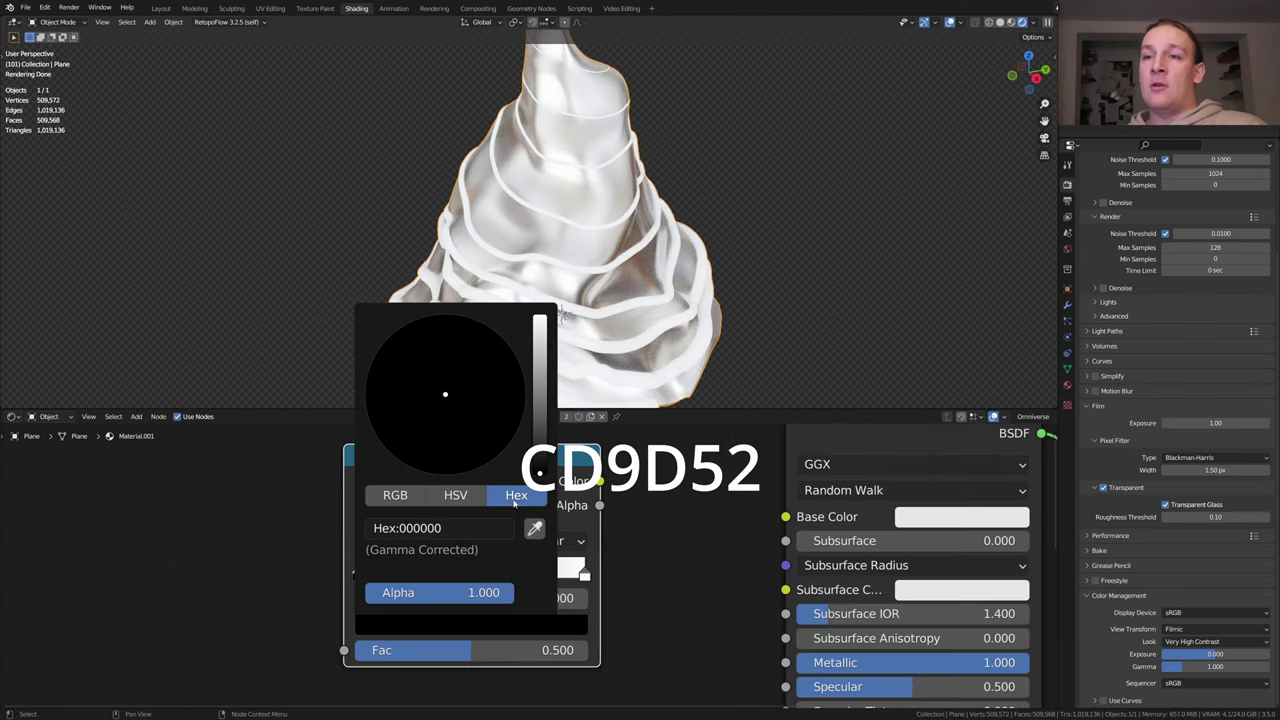
pyautogui.click(474, 527)
pyautogui.write('CD9D52')
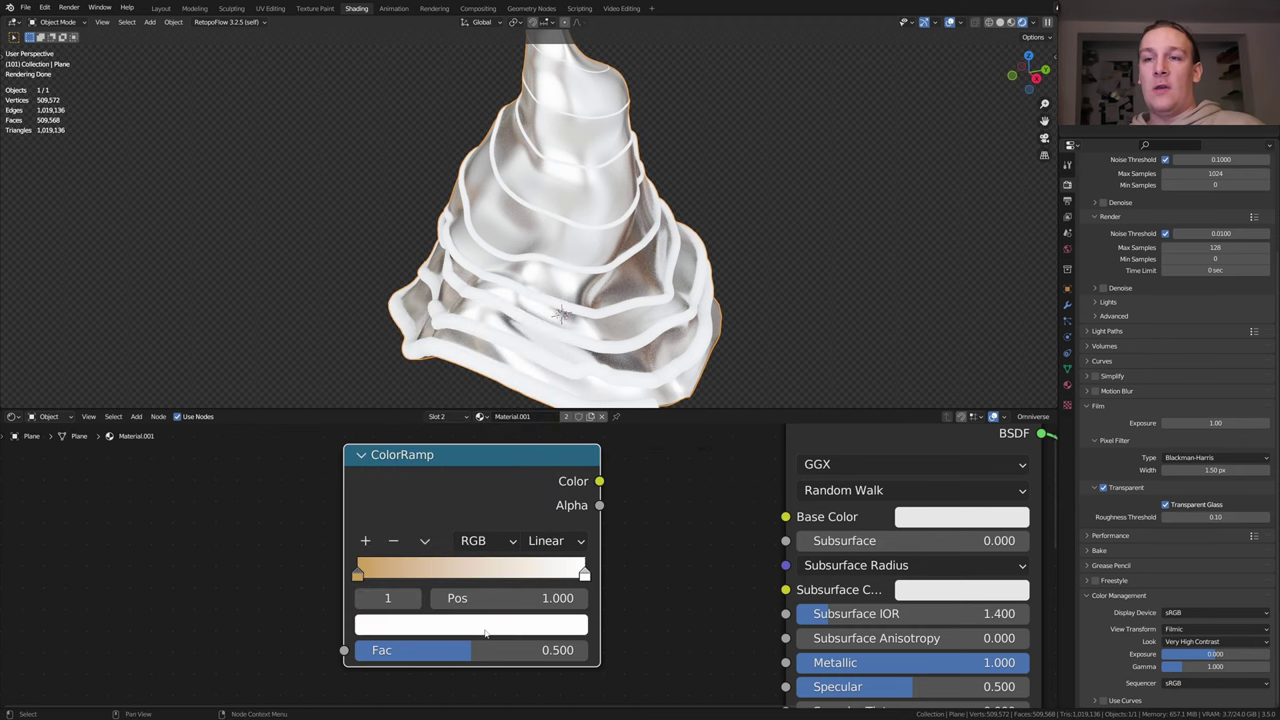
pyautogui.click(485, 627)
pyautogui.click(449, 533)
pyautogui.write('90582C')
pyautogui.press('Return')
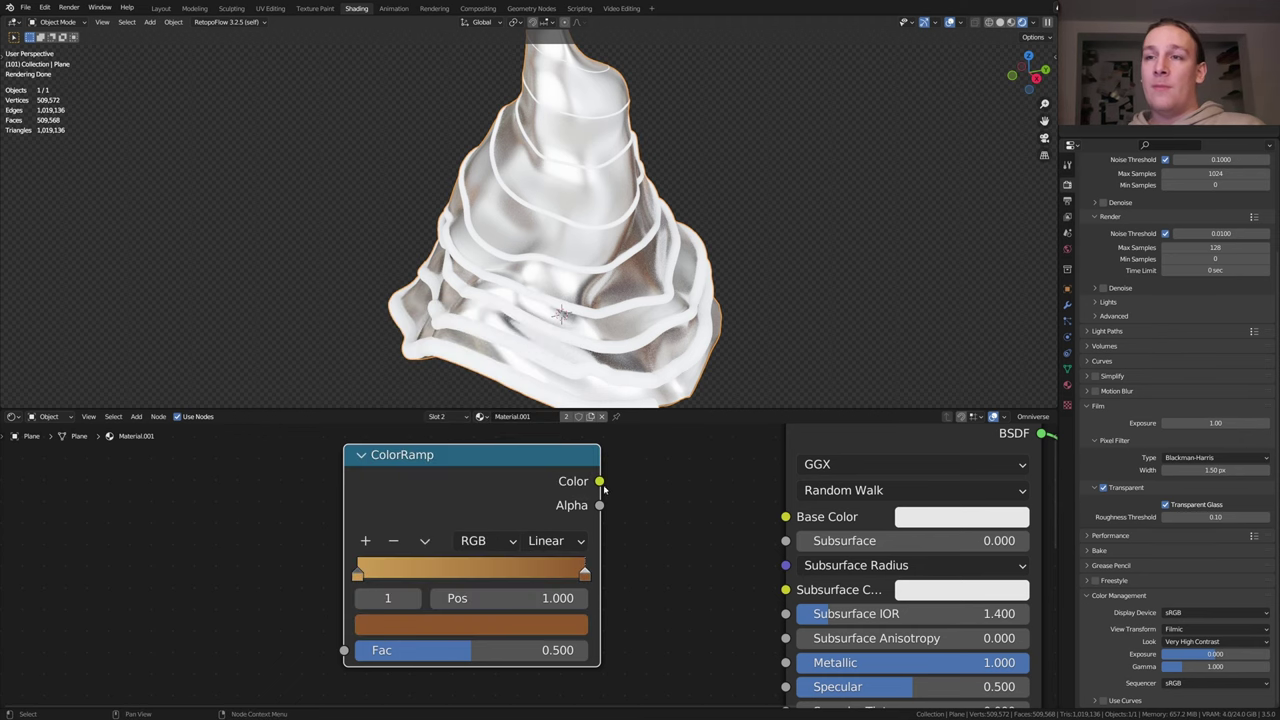
pyautogui.moveTo(599, 481); pyautogui.dragTo(785, 517)
# Add a Musgrave Texture with a Mapping node ahead of the ColorRamp and delete the Texture Coordinate node
pyautogui.scroll(-4, 680, 480)
pyautogui.hotkey('shift', 'a')
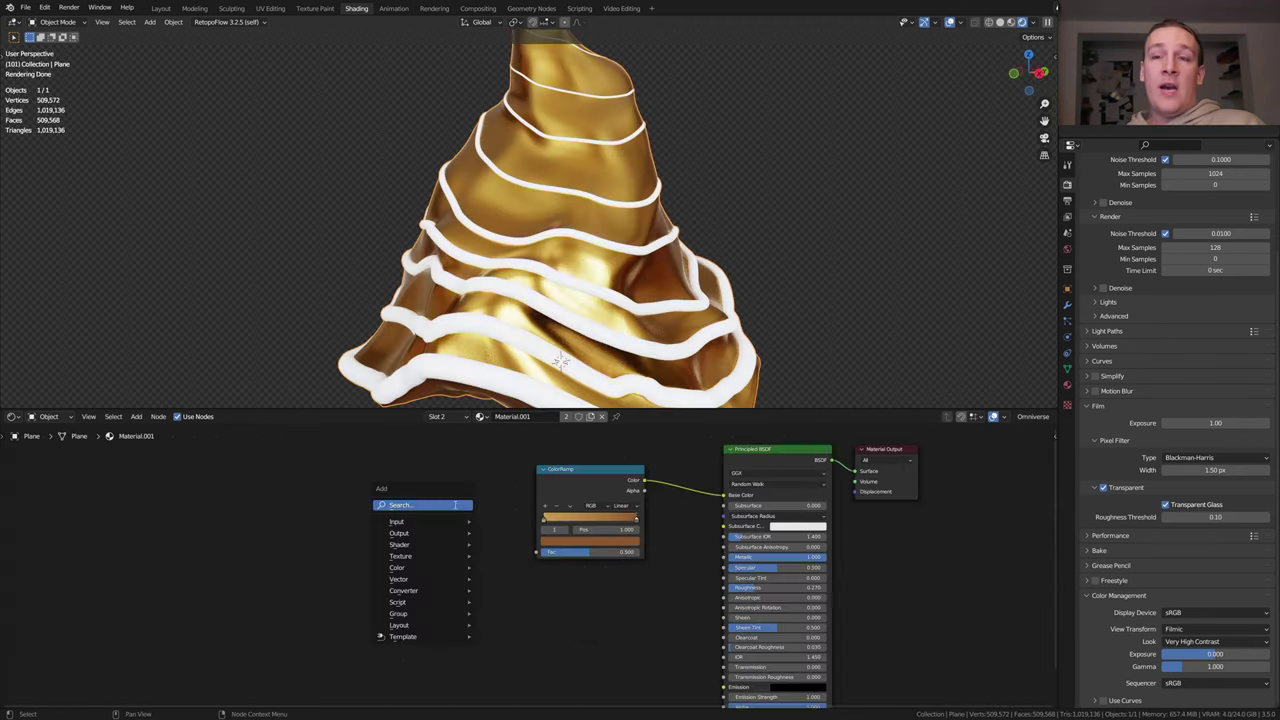
pyautogui.write('mu')
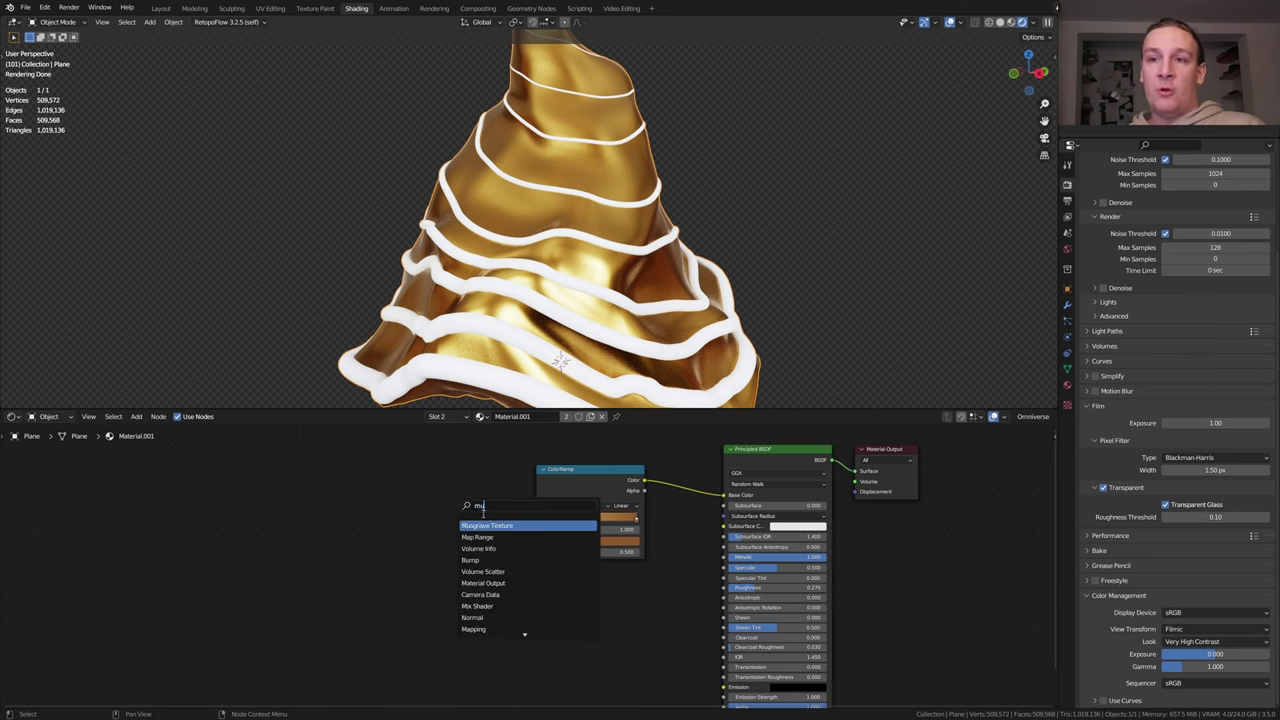
pyautogui.press('Return')
pyautogui.click(410, 485)
pyautogui.hotkey('ctrl', 't')
pyautogui.scroll(4, 268, 555)
pyautogui.click(277, 529)
pyautogui.press('x')
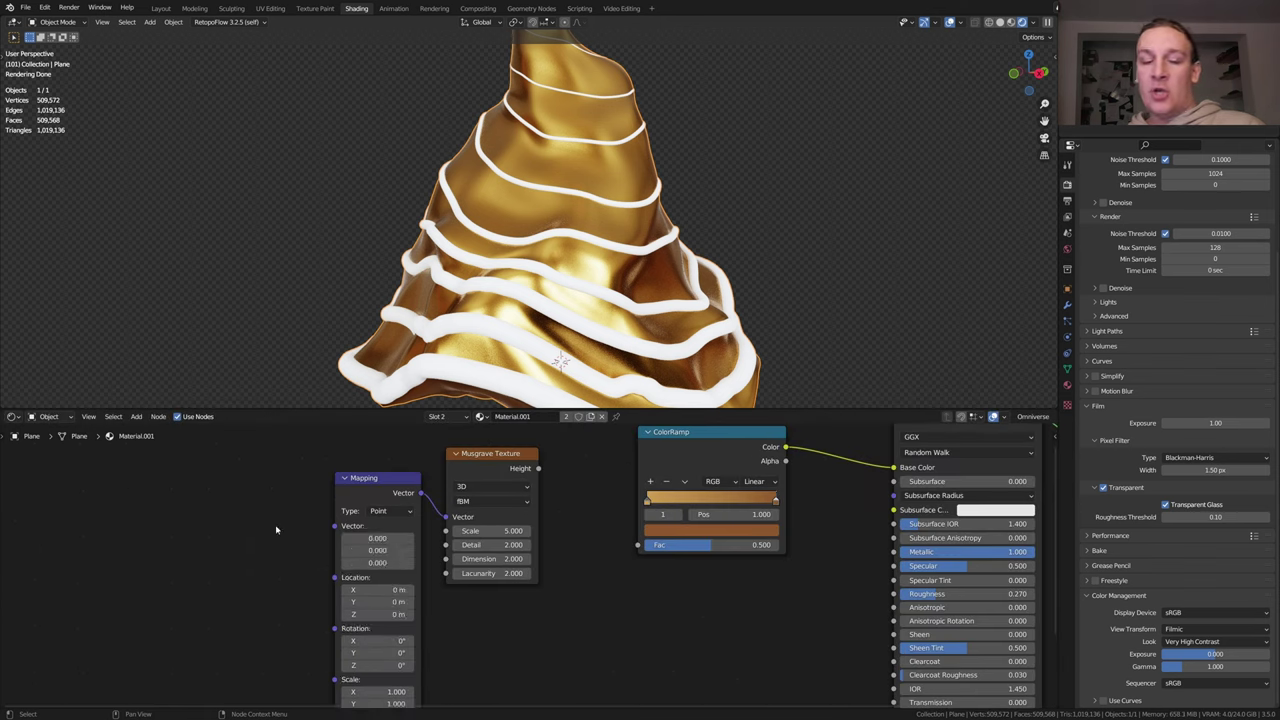
# Add an Attribute node named "UV Map" and connect its Vector output to the Mapping node's Vector input
pyautogui.hotkey('shift', 'a')
pyautogui.write('at')
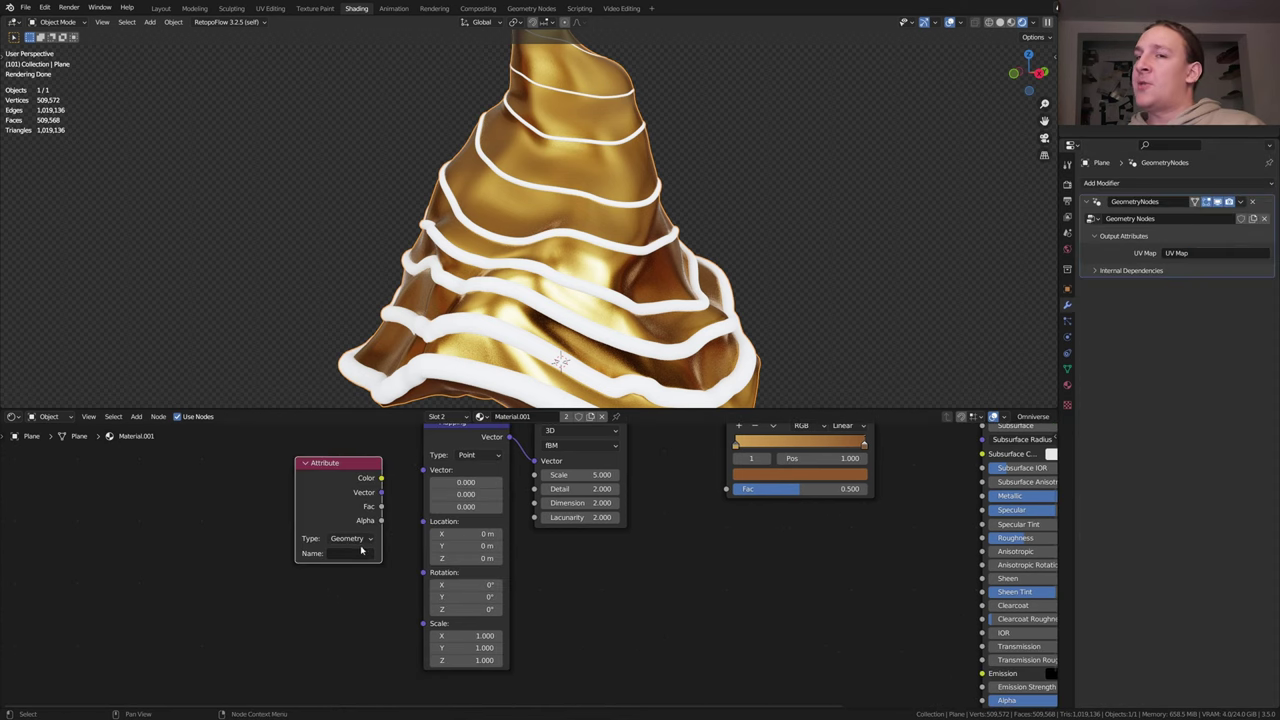
pyautogui.click(343, 552)
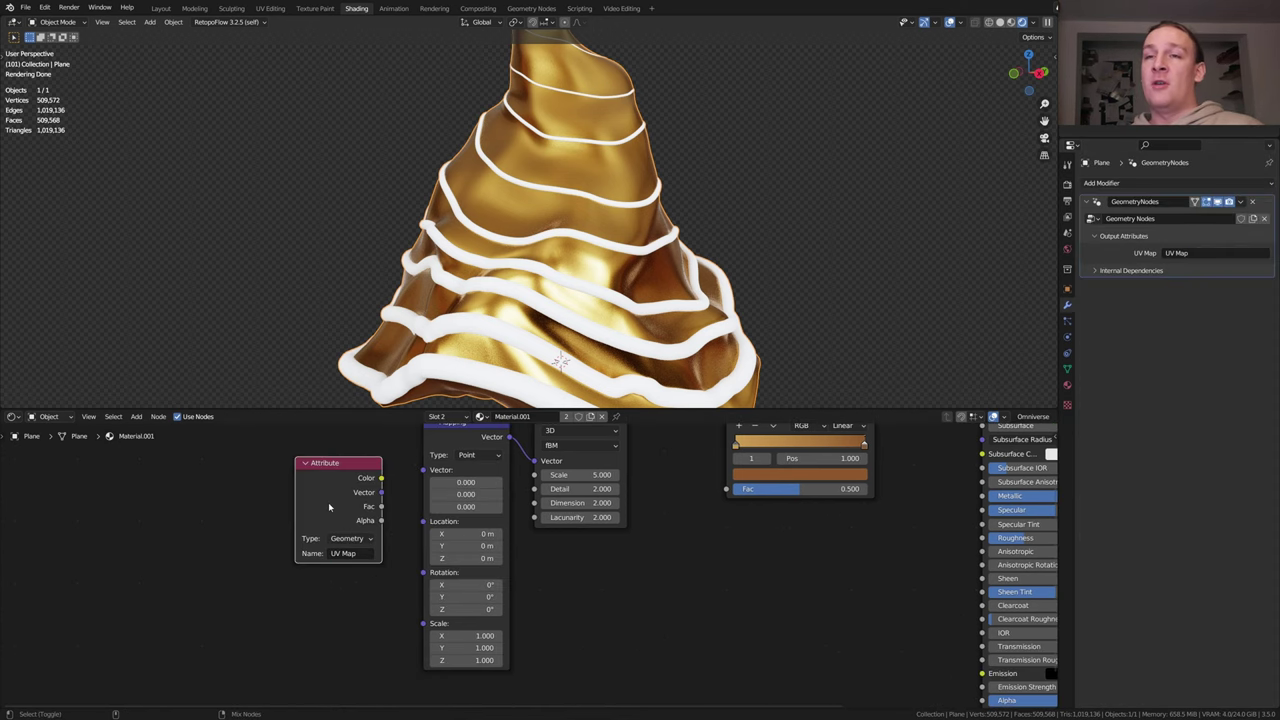
pyautogui.keyDown('ctrl'); pyautogui.keyDown('shift'); pyautogui.click(328, 502); pyautogui.keyUp('shift'); pyautogui.keyUp('ctrl')
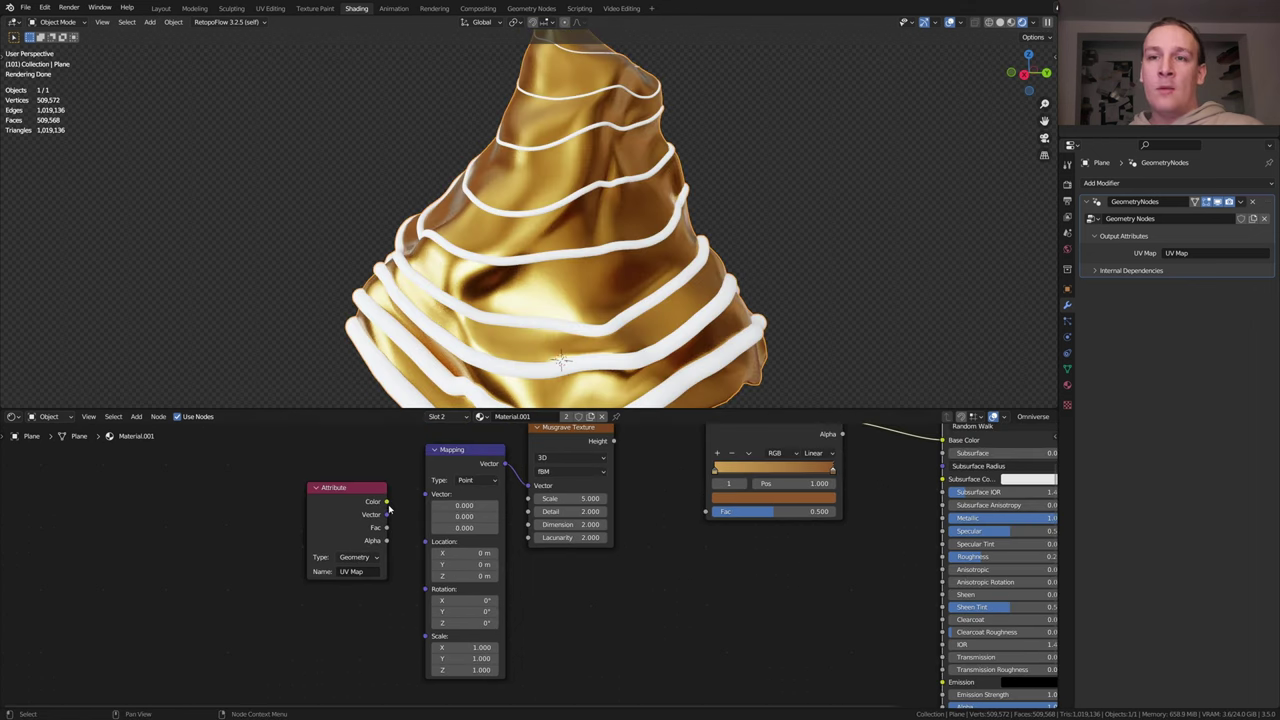
pyautogui.moveTo(386, 514); pyautogui.dragTo(425, 494)
# Connect the Musgrave Texture's Height to the ColorRamp's Fac and set its Scale to 1000, Detail to 15 and Dimension to 0
pyautogui.moveTo(558, 481); pyautogui.dragTo(438, 516, button='middle')
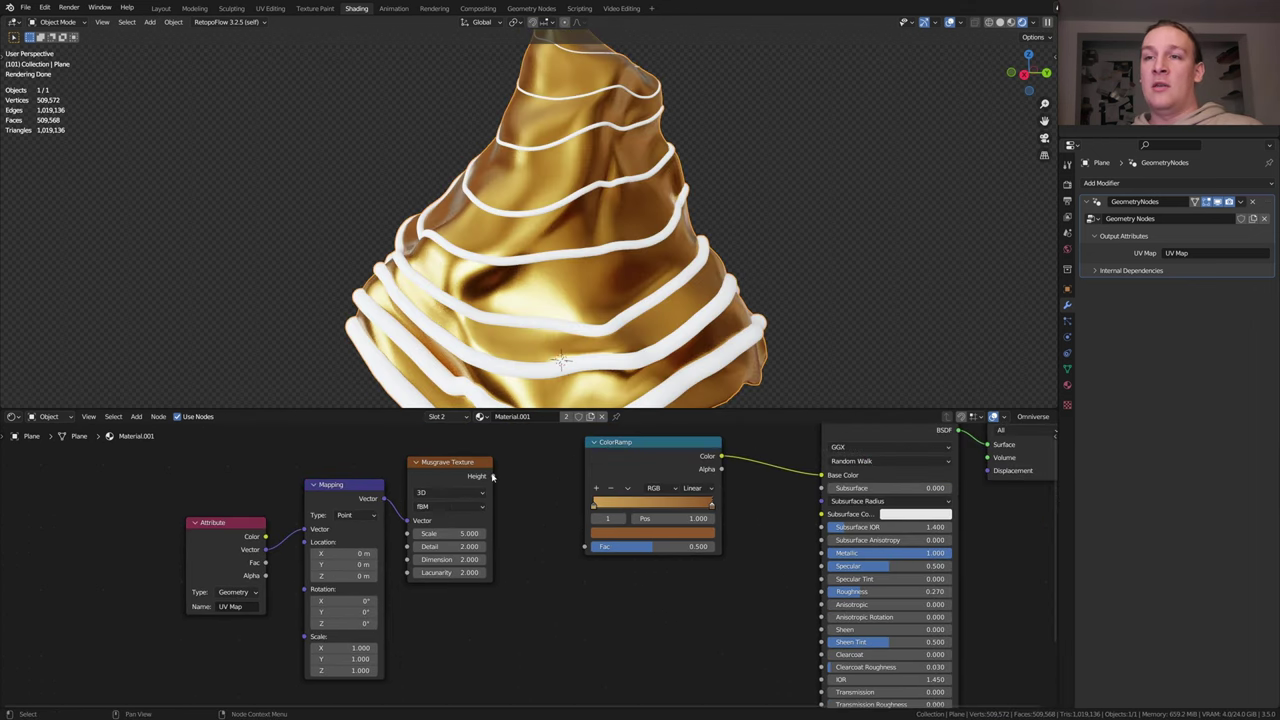
pyautogui.moveTo(491, 476); pyautogui.dragTo(585, 546)
pyautogui.scroll(2, 466, 525)
pyautogui.click(462, 536)
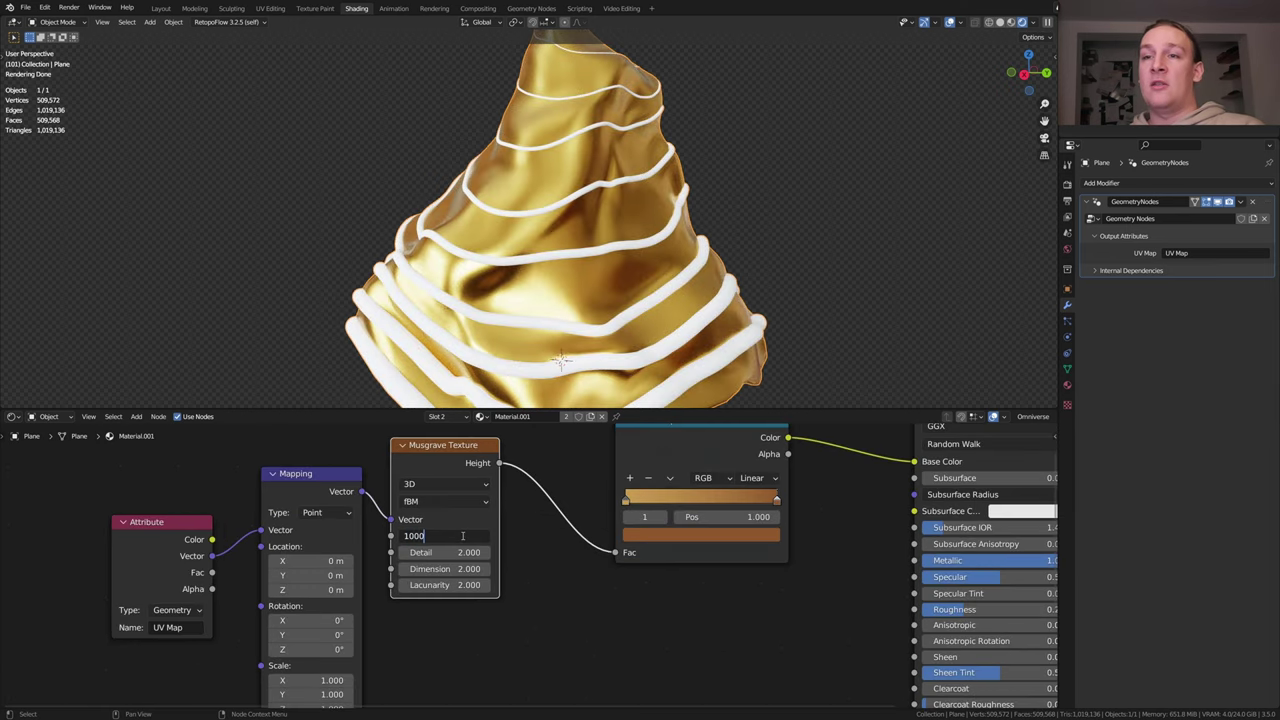
pyautogui.press('Return')
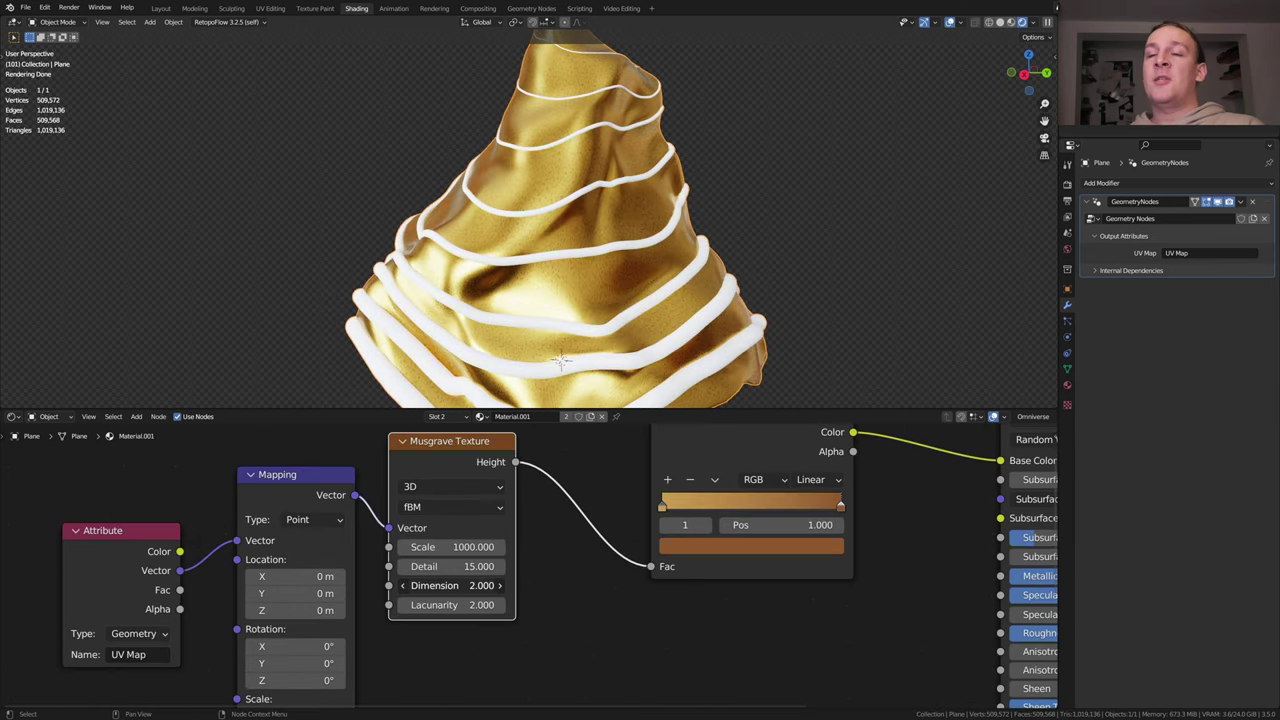
pyautogui.click(479, 586)
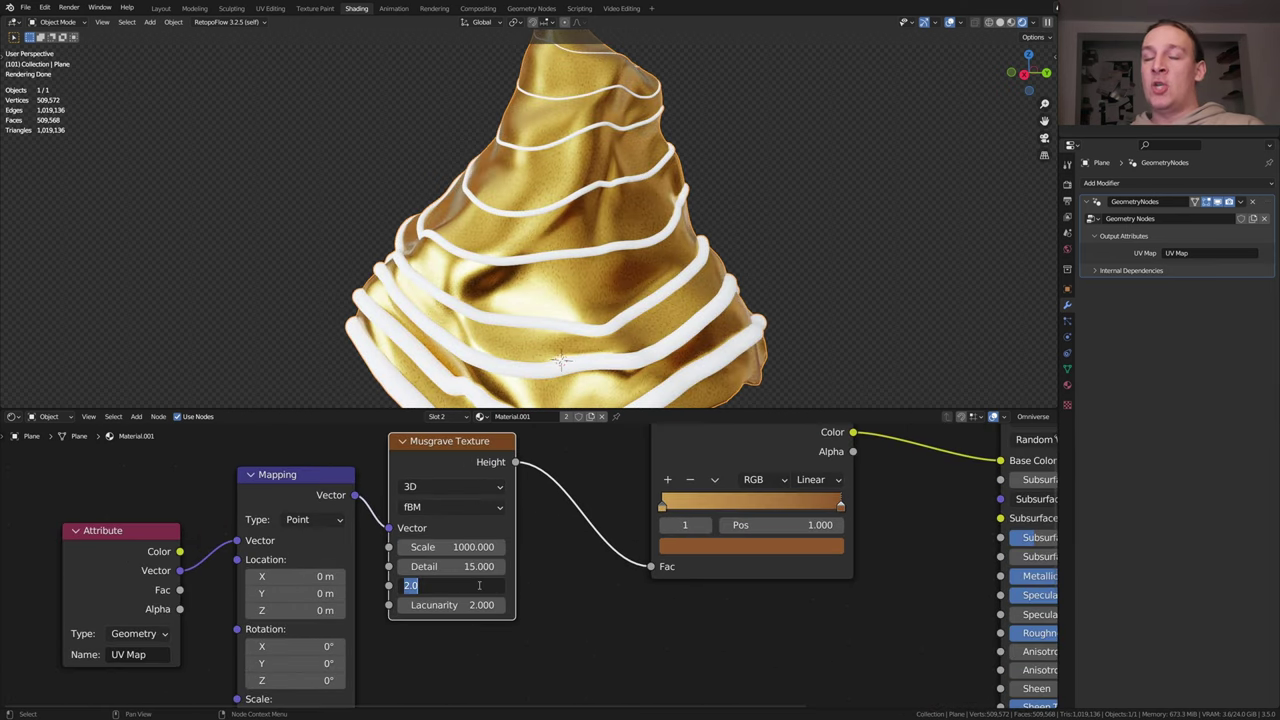
pyautogui.write('0')
pyautogui.press('Return')
# Insert a Noise Texture with Scale 12 and Detail 15 between the Mapping node's Vector output and the Principled BSDF's Normal input
pyautogui.scroll(-4, 379, 457)
pyautogui.moveTo(384, 452); pyautogui.dragTo(707, 637)
pyautogui.hotkey('shift', 'a')
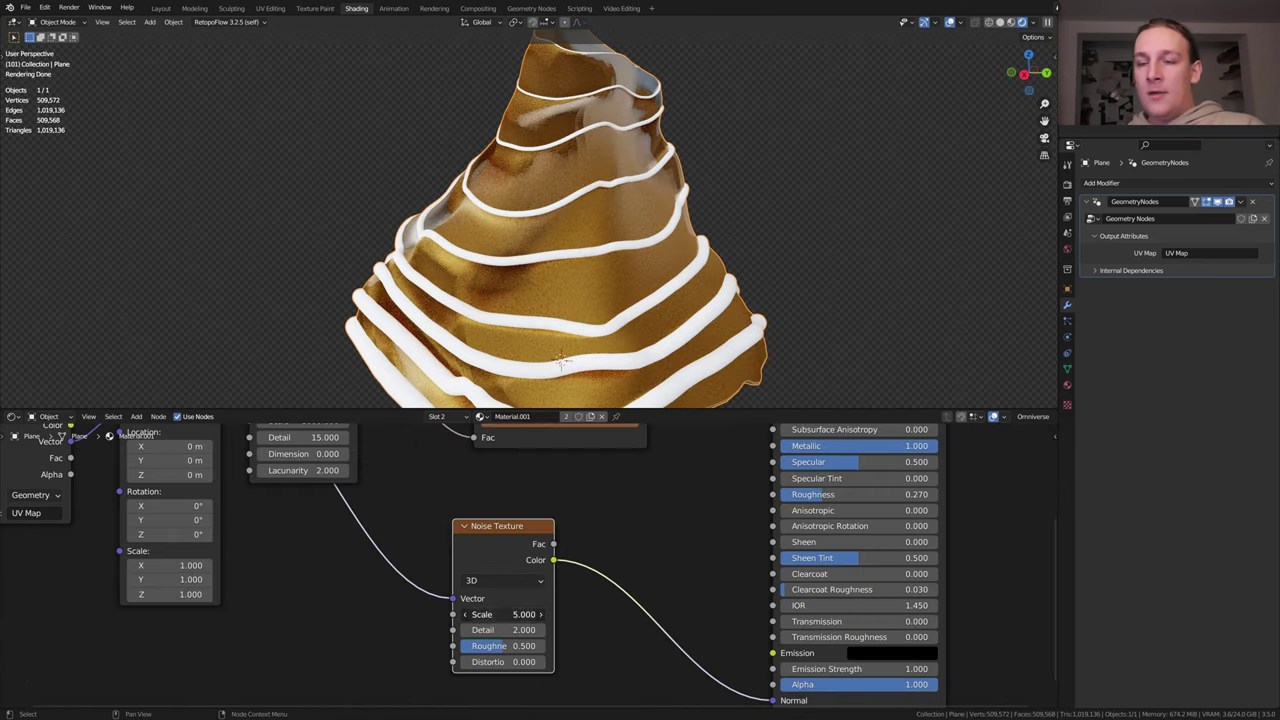
pyautogui.click(493, 617)
pyautogui.press('Return')
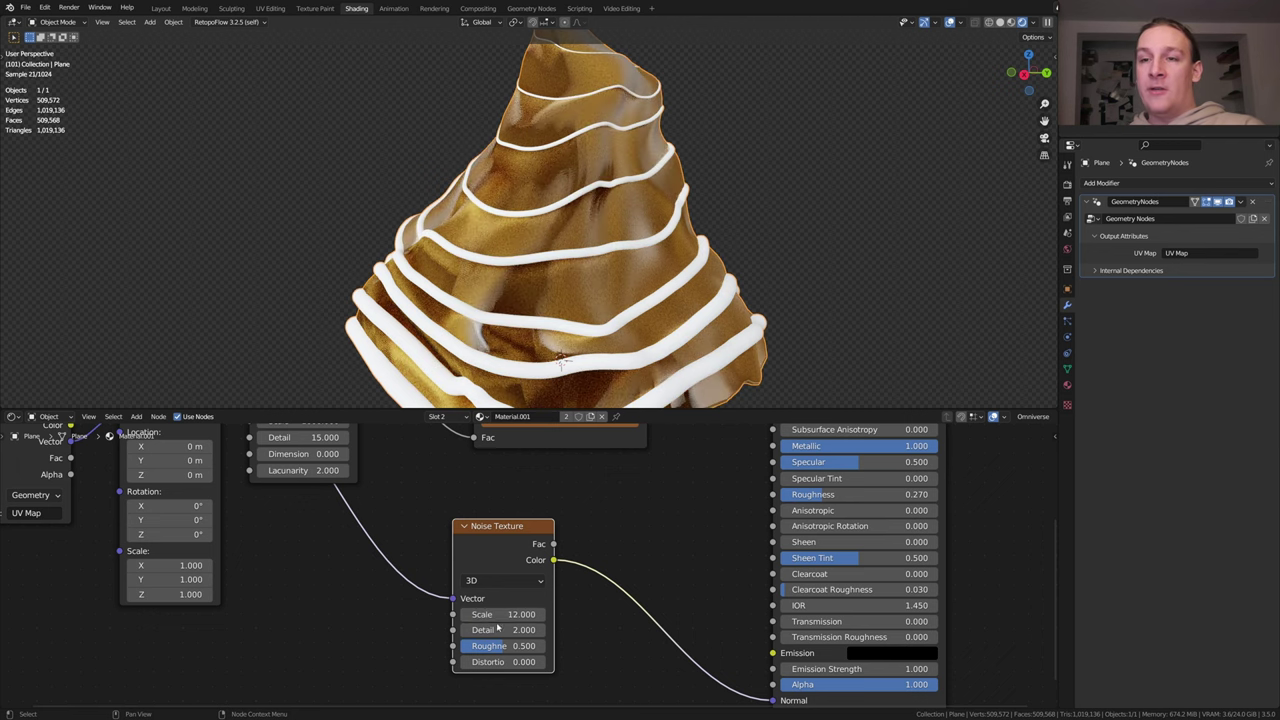
# Insert a Bump node between the Noise Texture and the Principled BSDF's Normal, feeding the noise Fac into its Height
pyautogui.scroll(-2, 551, 508)
pyautogui.hotkey('shift', 'a')
pyautogui.click(551, 508)
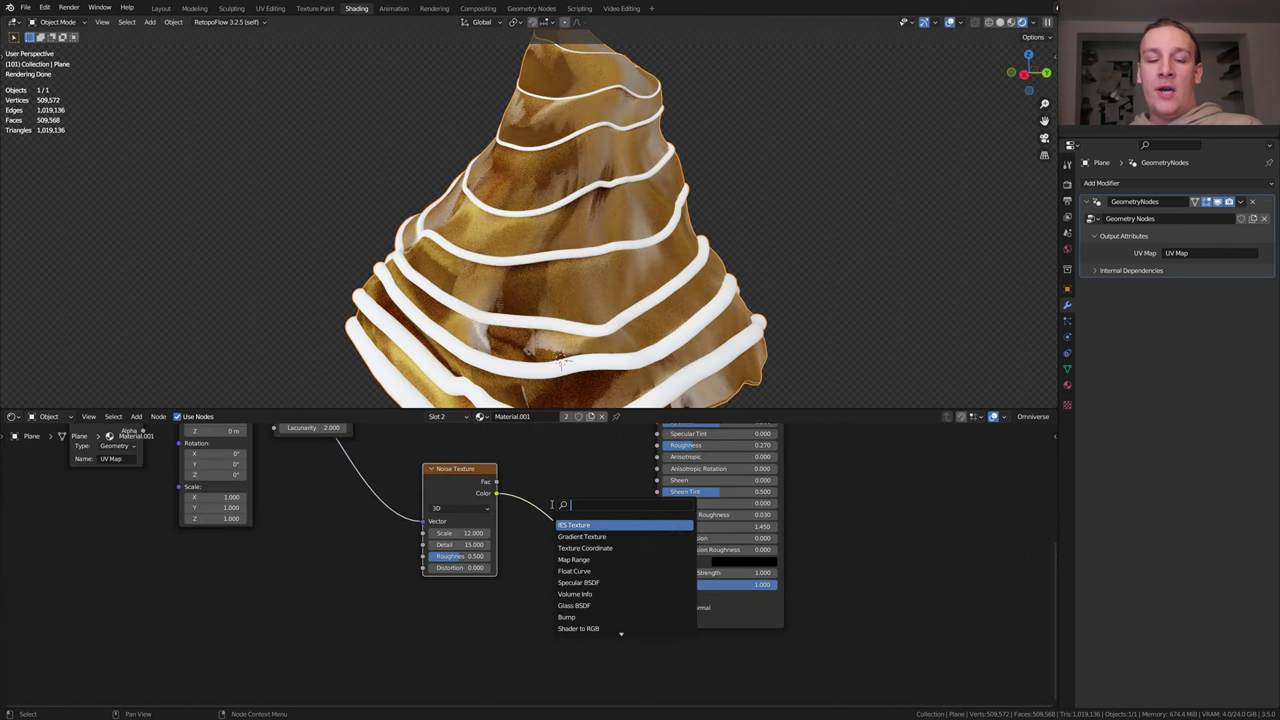
pyautogui.write('b')
pyautogui.press('Return')
pyautogui.click(556, 500)
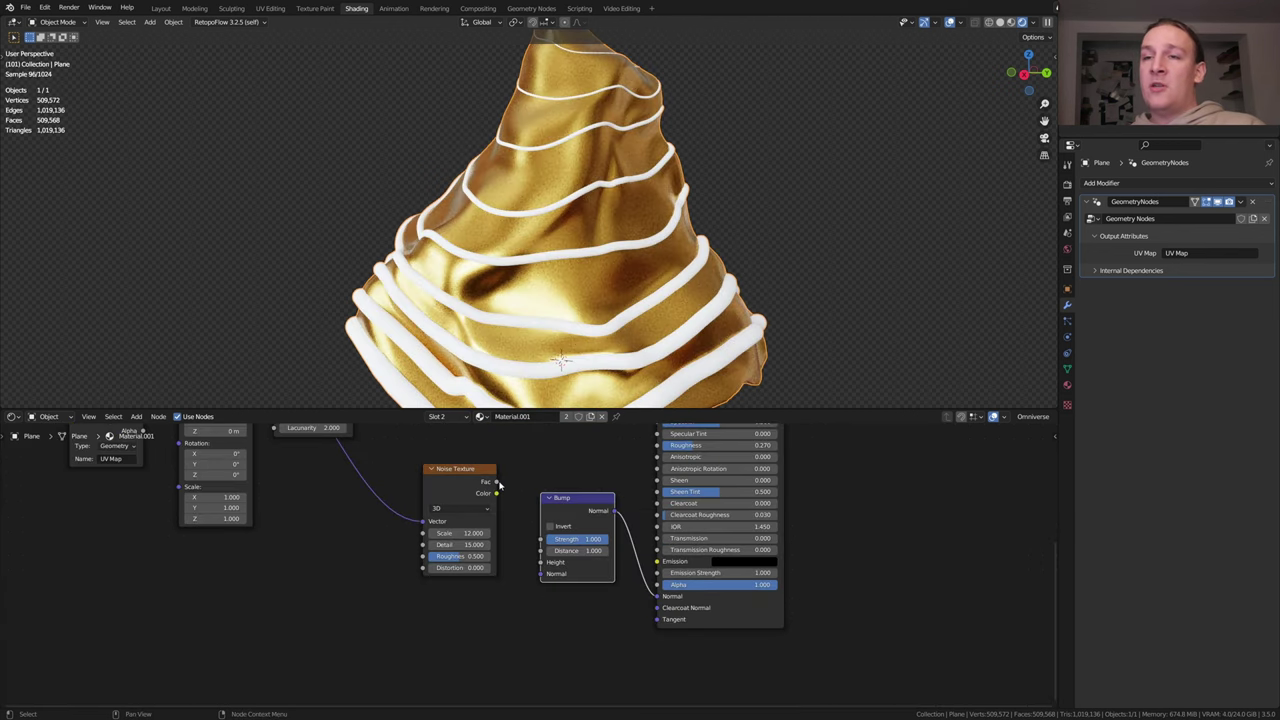
pyautogui.moveTo(496, 481); pyautogui.dragTo(541, 562)
# Set the Bump node's Strength to 0.008
pyautogui.scroll(3, 580, 564)
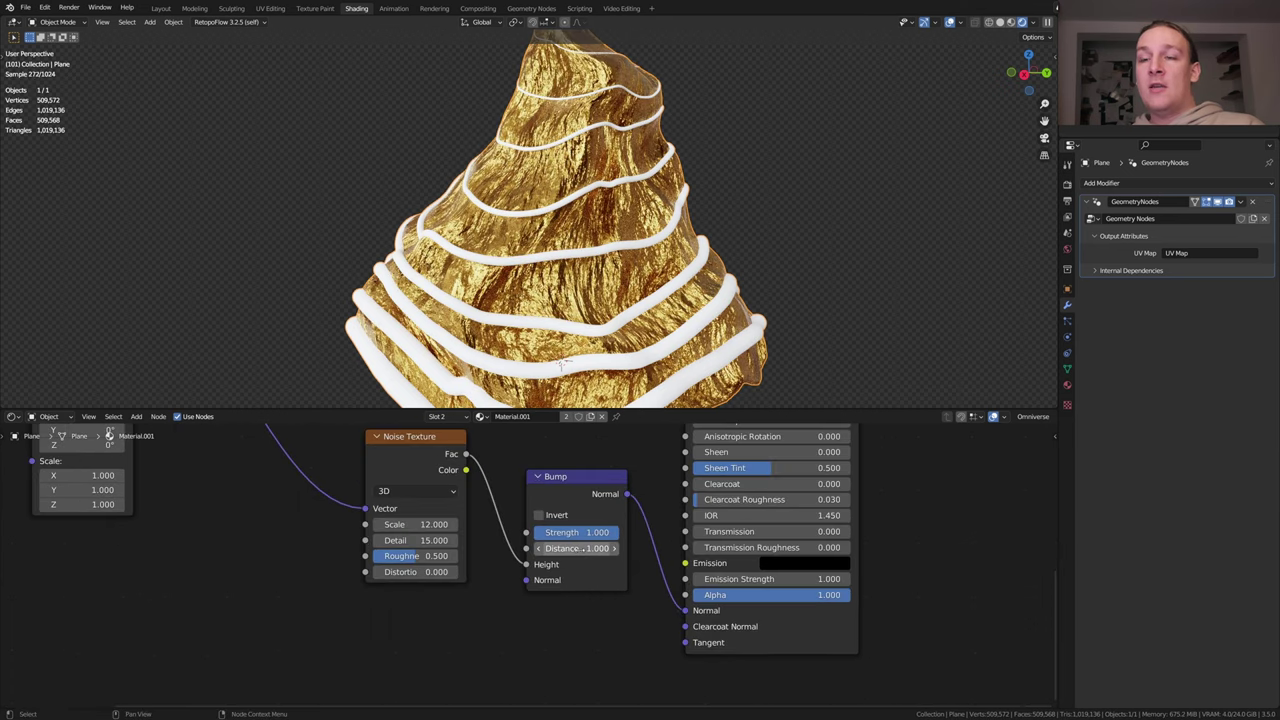
pyautogui.doubleClick(586, 552)
pyautogui.press('BackSpace')
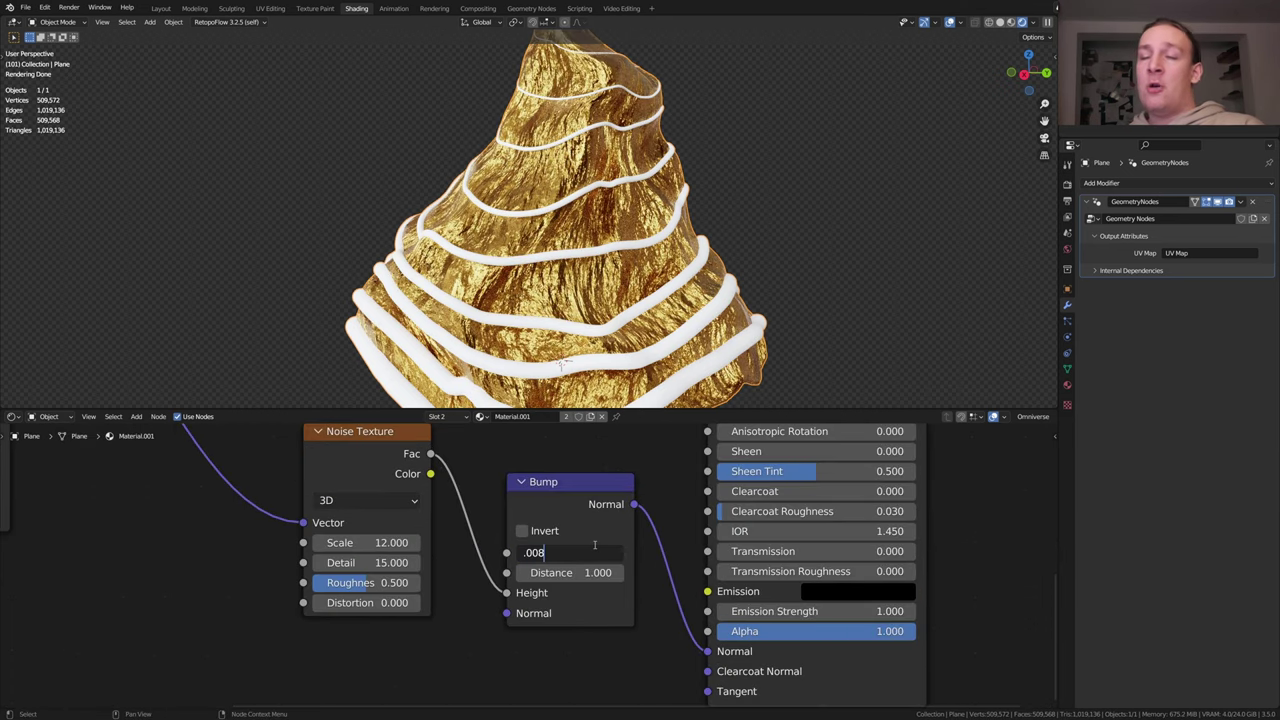
pyautogui.write('.008')
pyautogui.press('Return')
# Switch the shader editor to the material named Material and delete its existing shader node
pyautogui.scroll(-1, 594, 545)
pyautogui.click(481, 416)
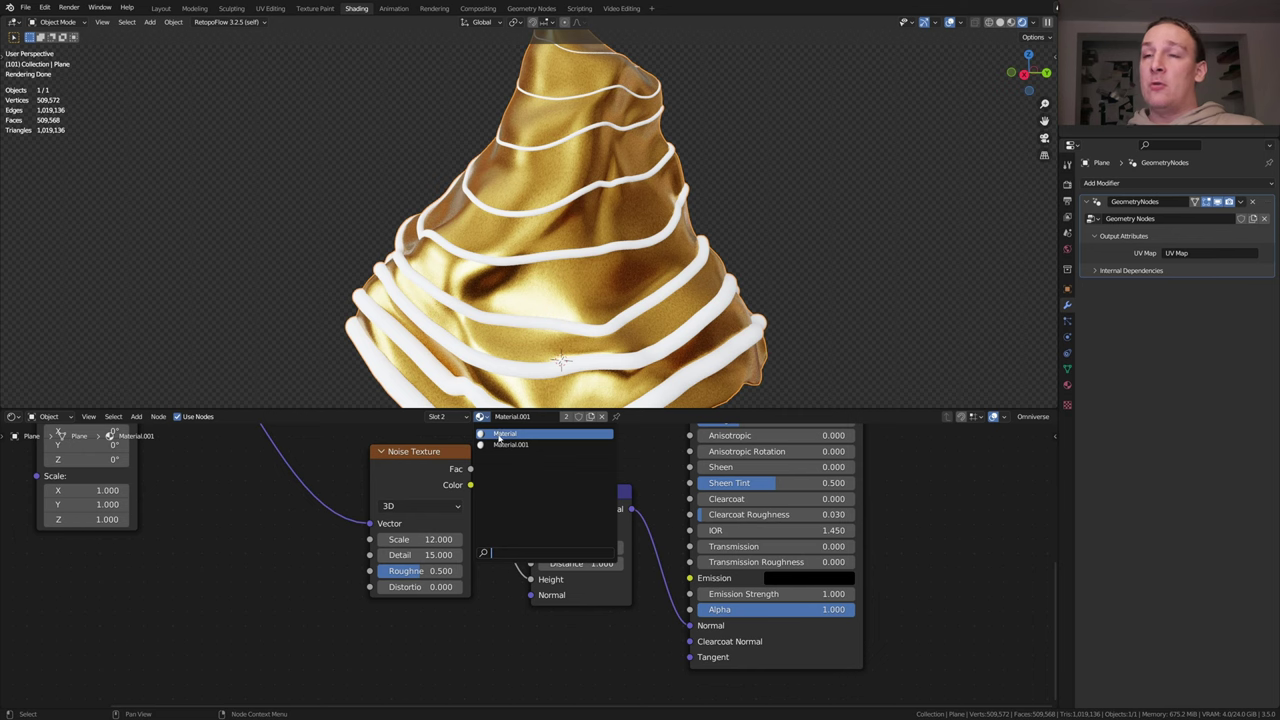
pyautogui.click(499, 436)
pyautogui.press('Home')
pyautogui.press('x')
# Add a Glass BSDF, connect it to the Material Output's Surface, and save the file
pyautogui.hotkey('shift', 'a')
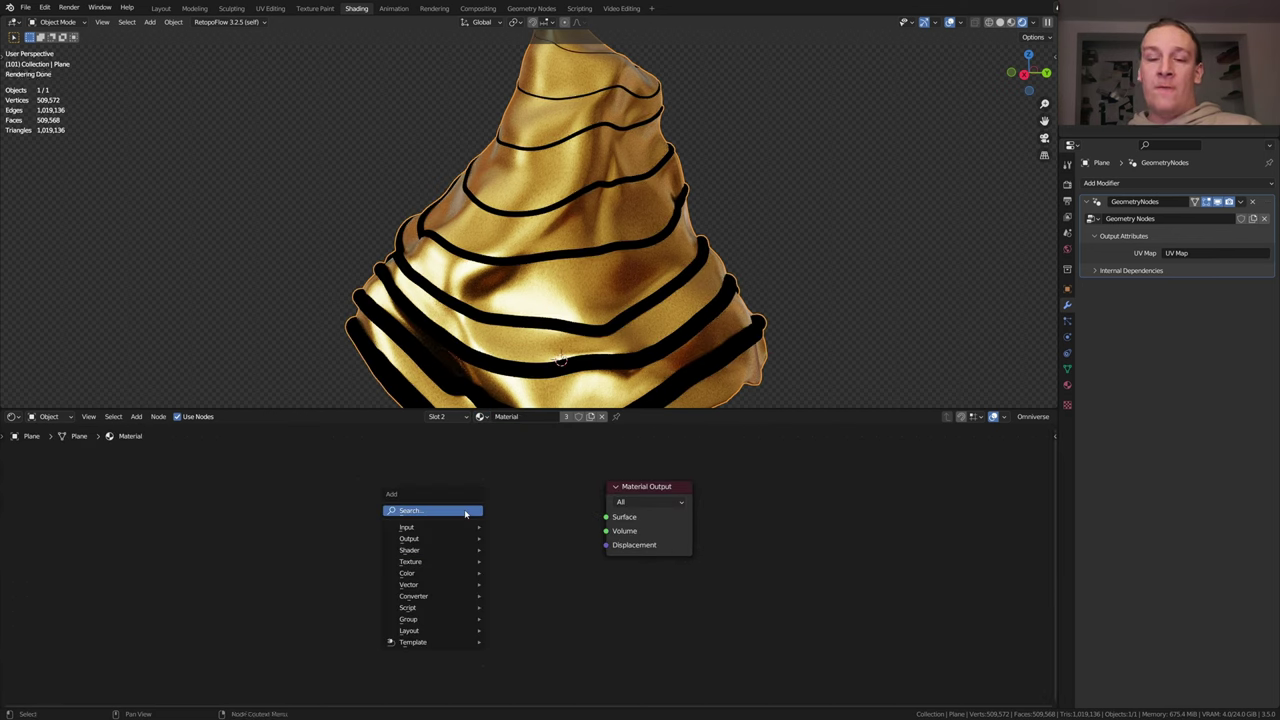
pyautogui.write('glass')
pyautogui.press('Return')
pyautogui.click(461, 507)
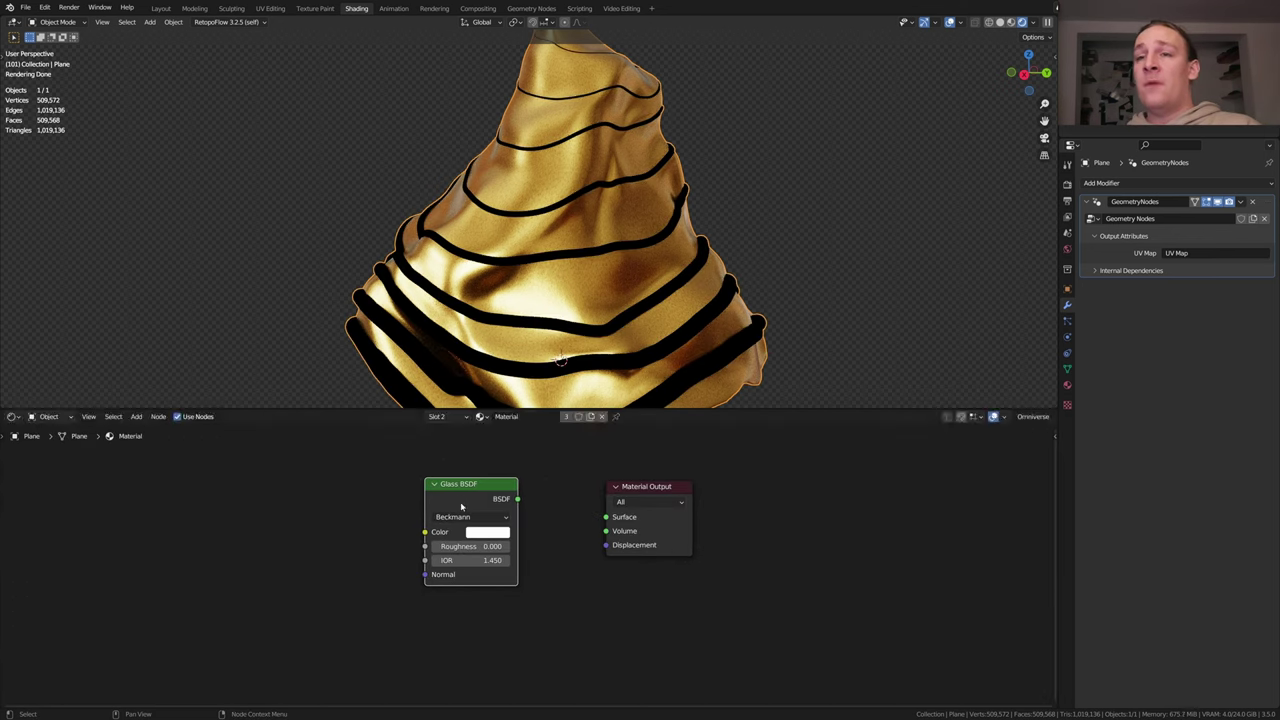
pyautogui.keyDown('ctrl'); pyautogui.keyDown('shift'); pyautogui.click(463, 511); pyautogui.keyUp('shift'); pyautogui.keyUp('ctrl')
pyautogui.press('Home')
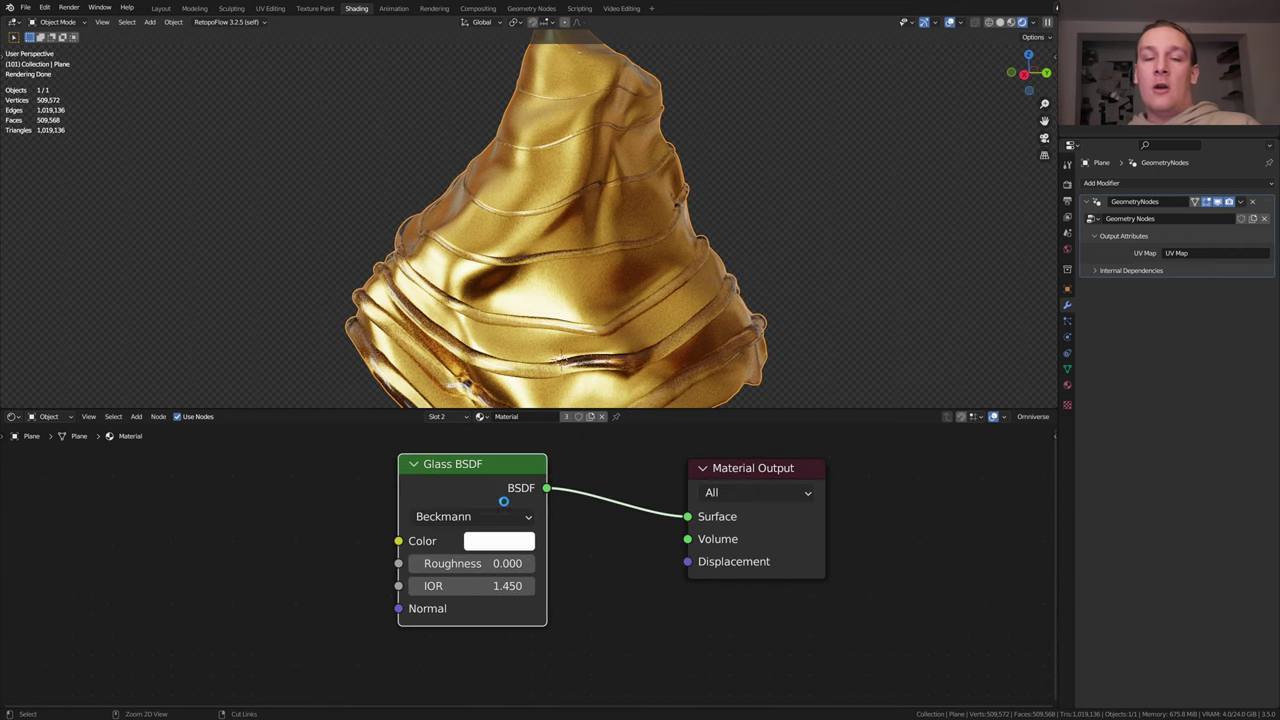
pyautogui.hotkey('ctrl', 's')
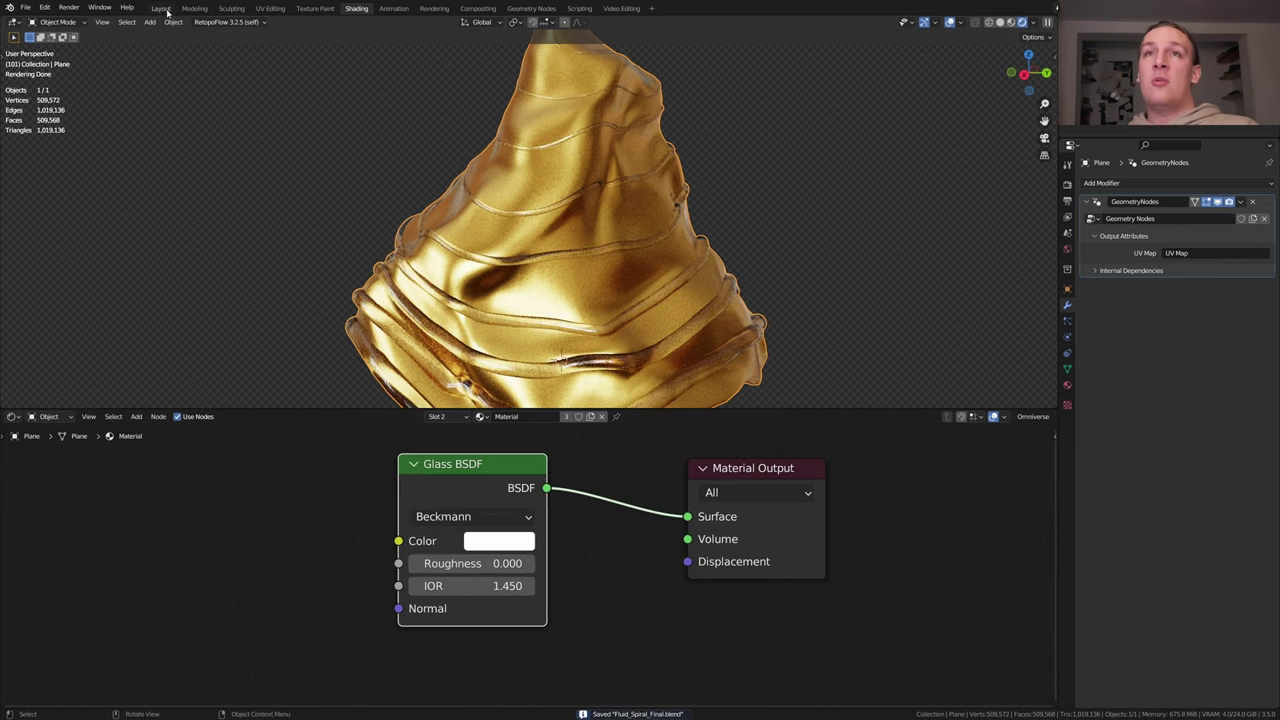
# In the Layout workspace, add a camera and align it to the front view of the cone
pyautogui.click(161, 8)
pyautogui.press('KP_1')
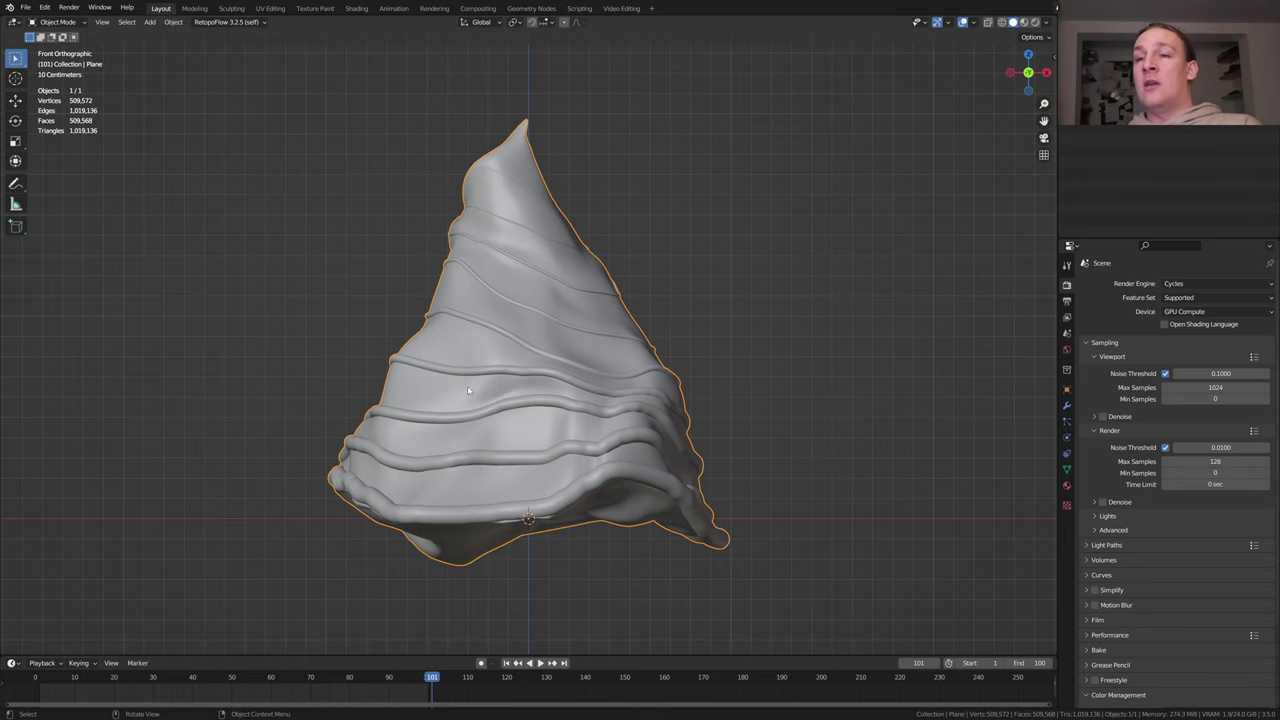
pyautogui.hotkey('shift', 'a')
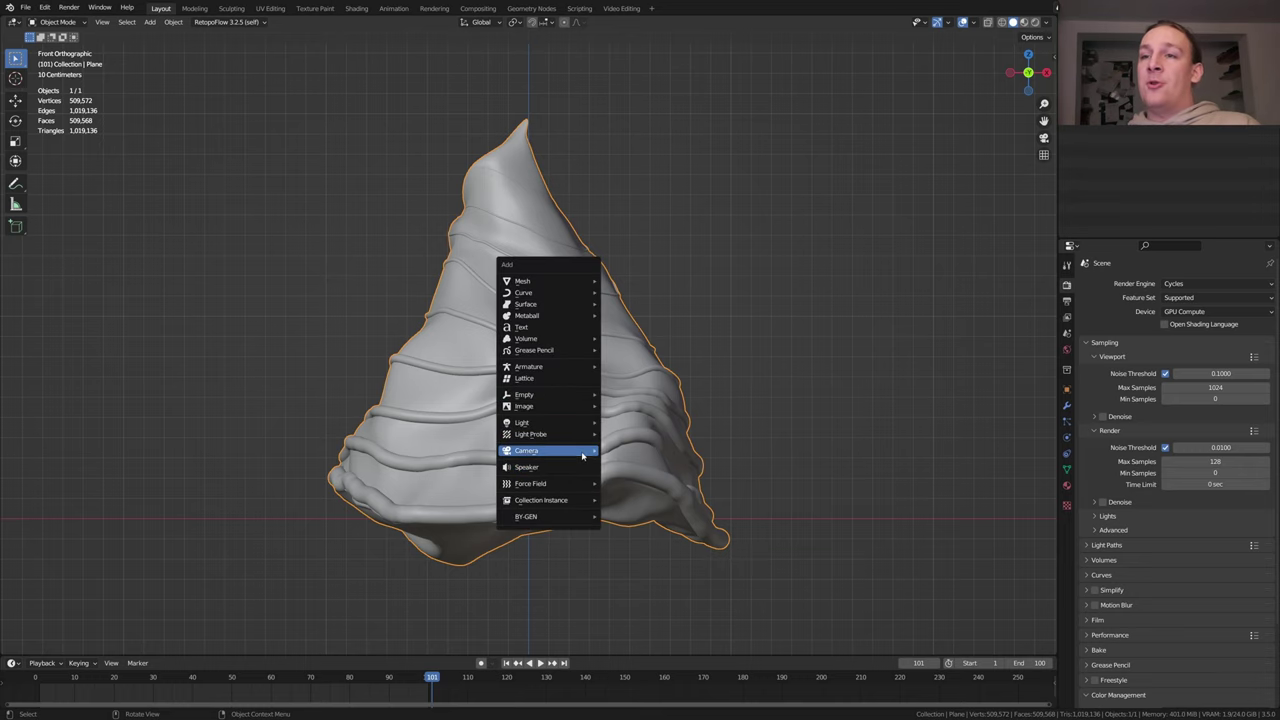
pyautogui.moveTo(582, 455)
pyautogui.click(640, 450)
pyautogui.press('ctrl+alt+KP_0')
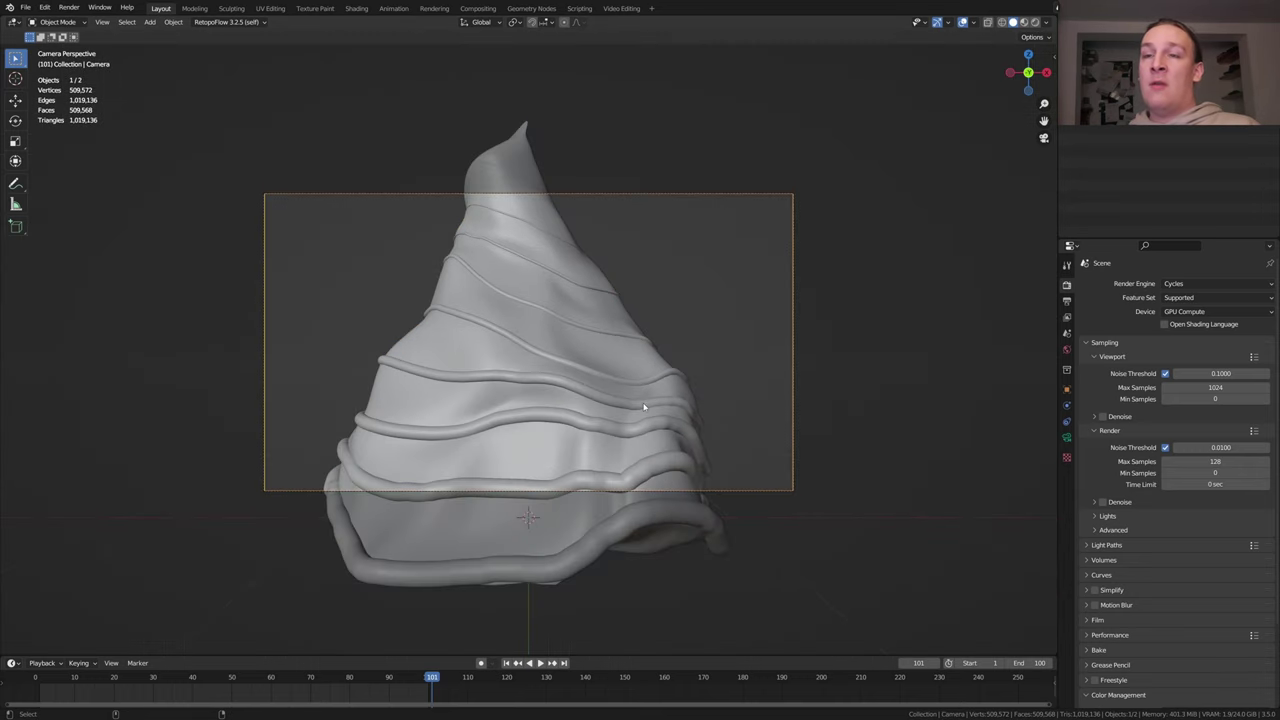
# Move the camera up along the global Z axis until the cone's tip sits just inside the frame
pyautogui.press('g')
pyautogui.press('z')
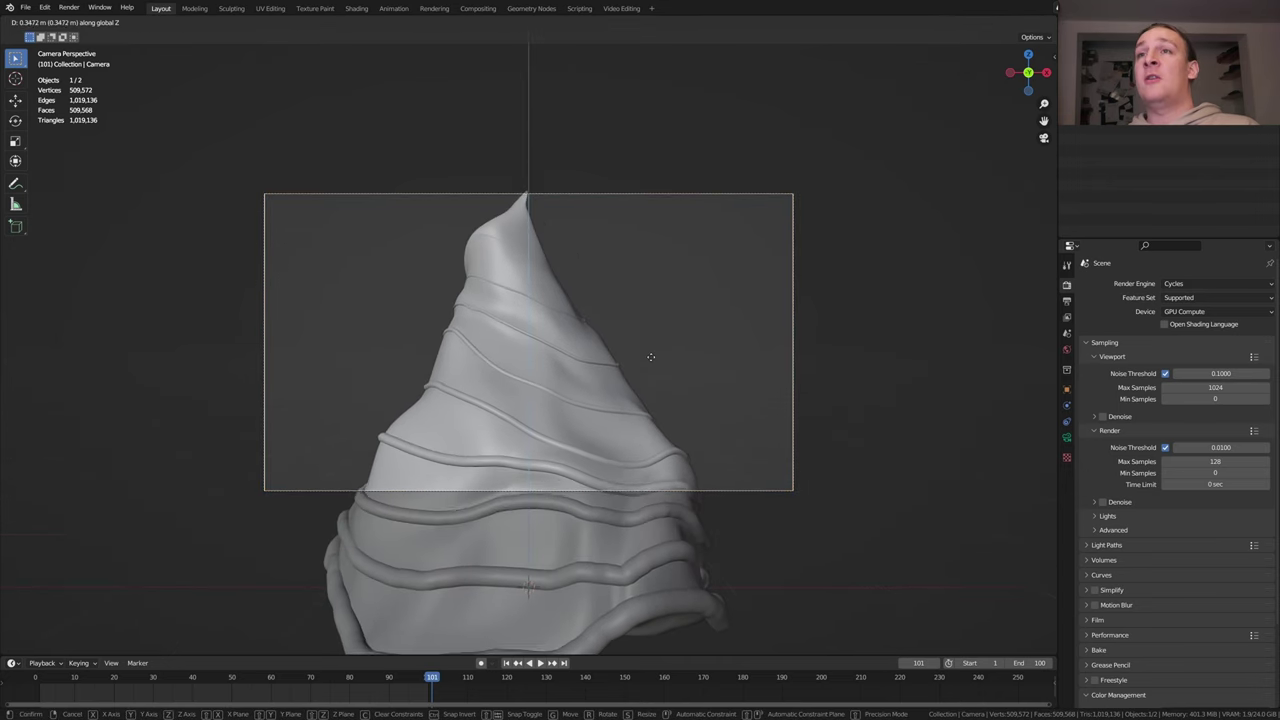
pyautogui.click(654, 351)
# Enable Face Project snapping and place a Plain Axes empty on the cone's upper surface, near the centre of the camera frame
pyautogui.click(537, 25)
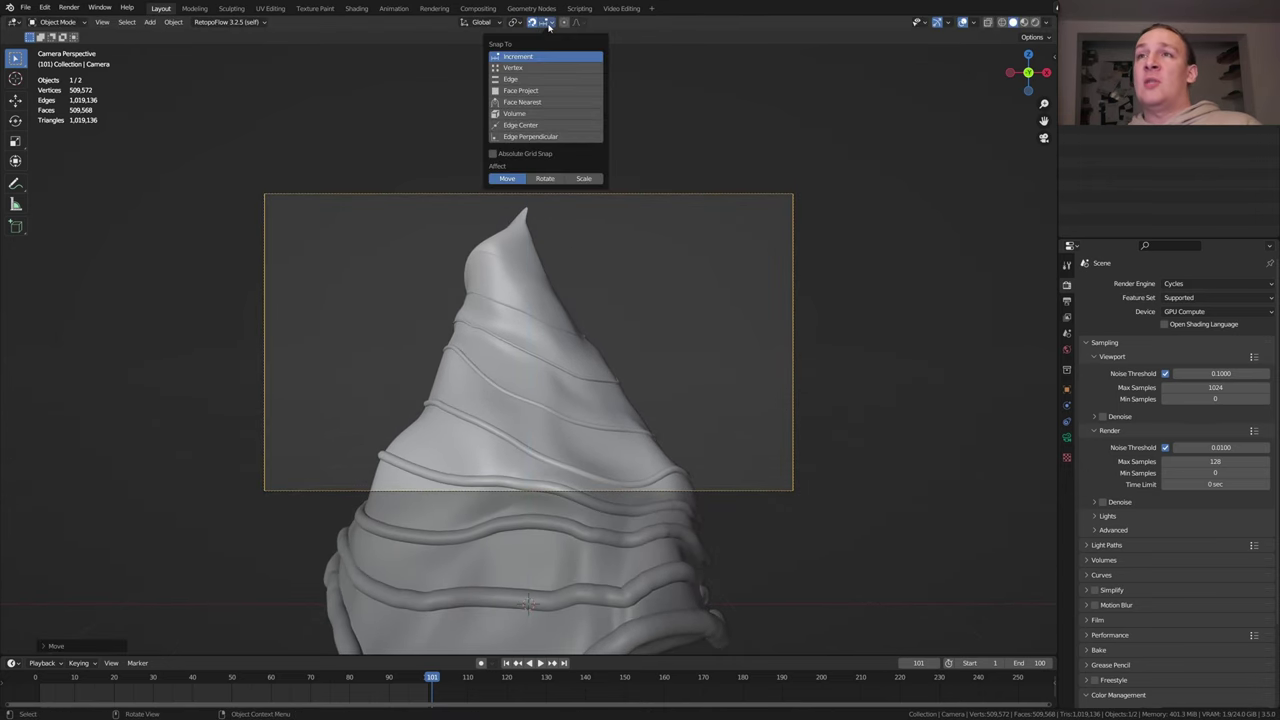
pyautogui.click(558, 94)
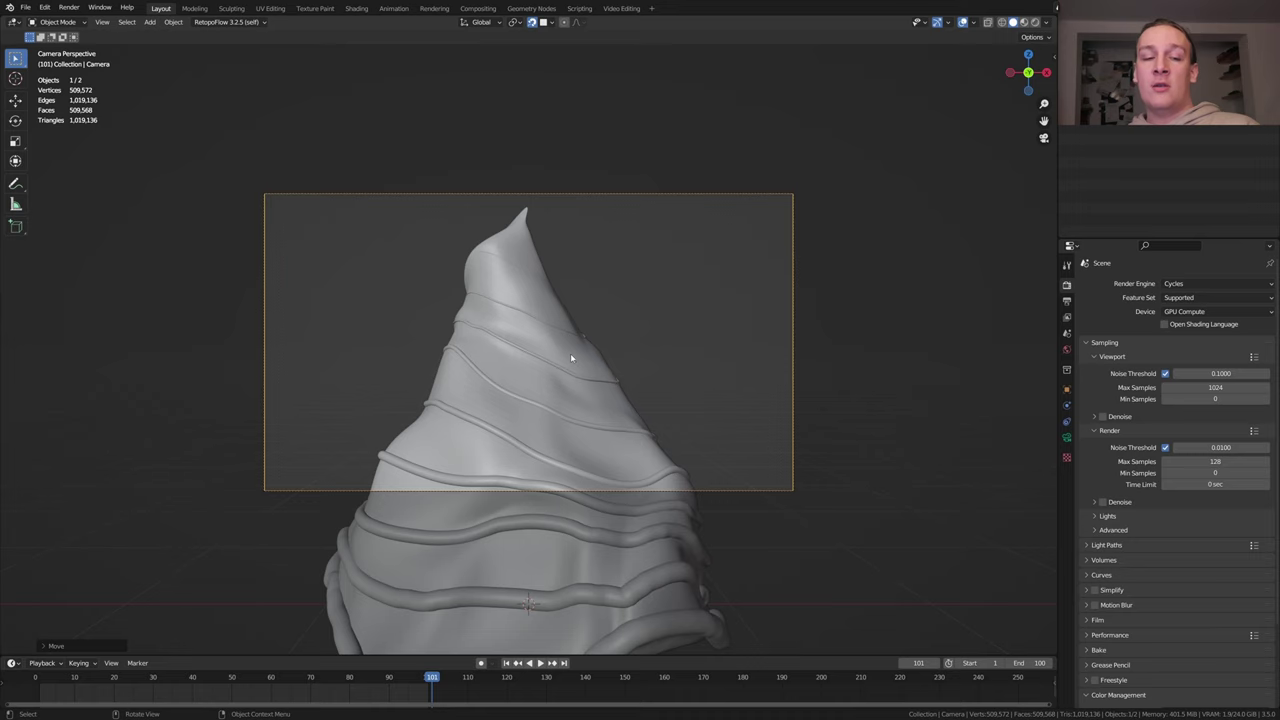
pyautogui.hotkey('shift', 'a')
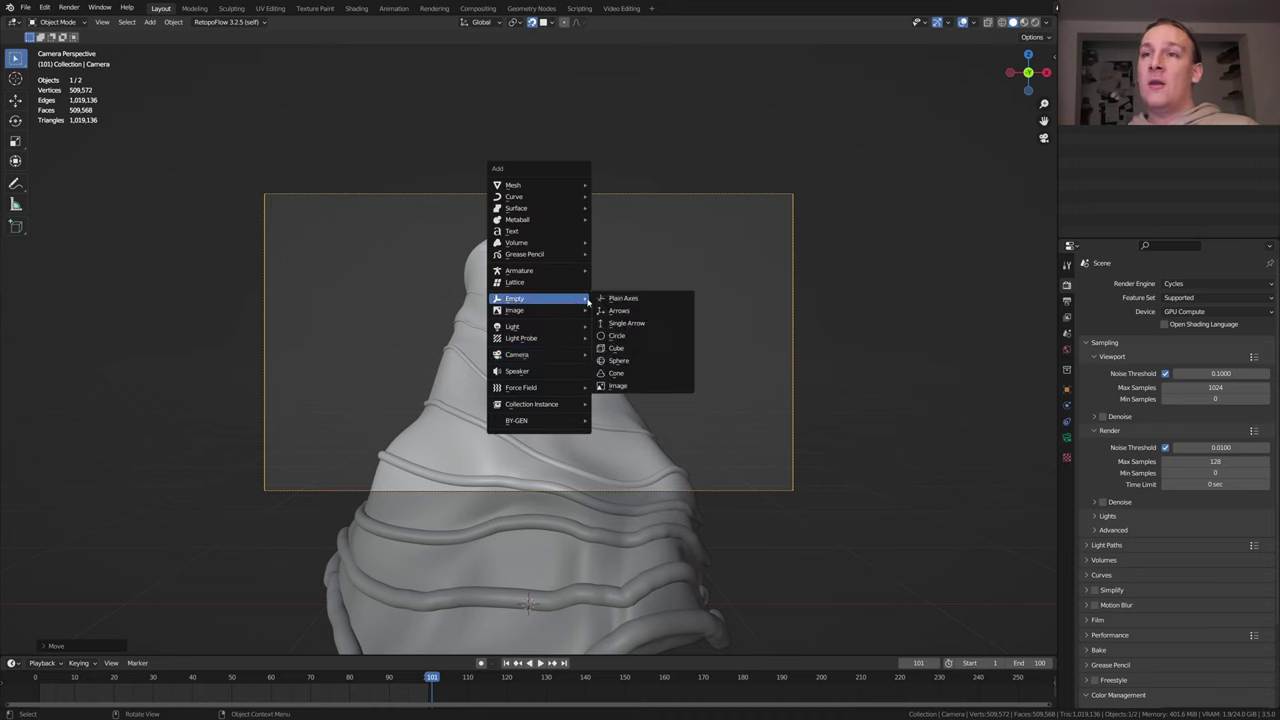
pyautogui.click(593, 302)
pyautogui.press('g')
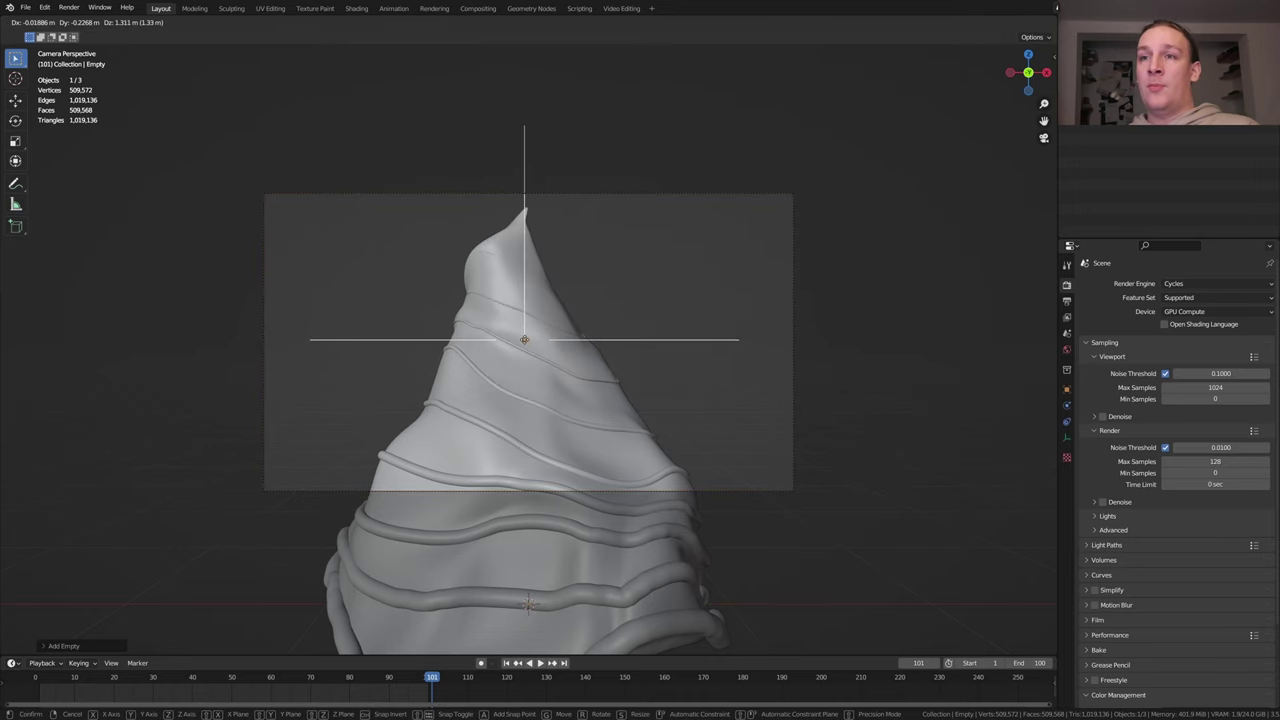
pyautogui.click(524, 339)
# Enable Depth of Field on the camera and choose the Empty as its focus object
pyautogui.click(792, 402)
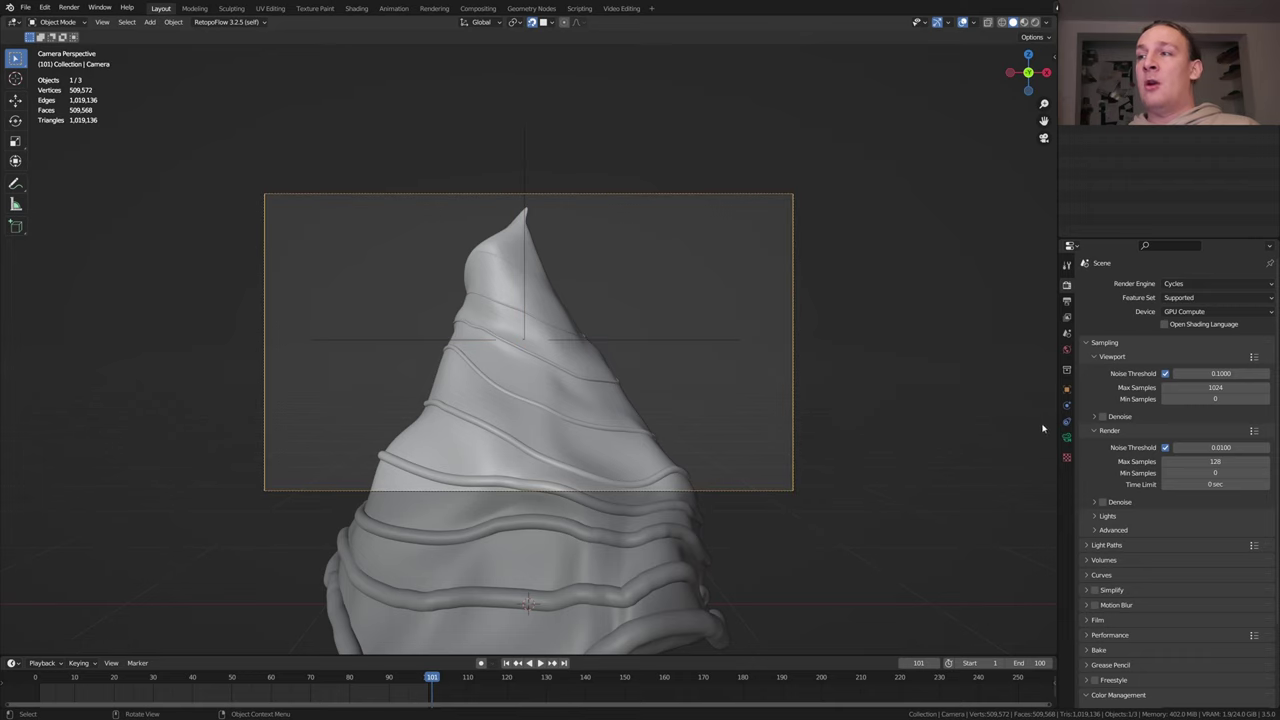
pyautogui.click(1067, 440)
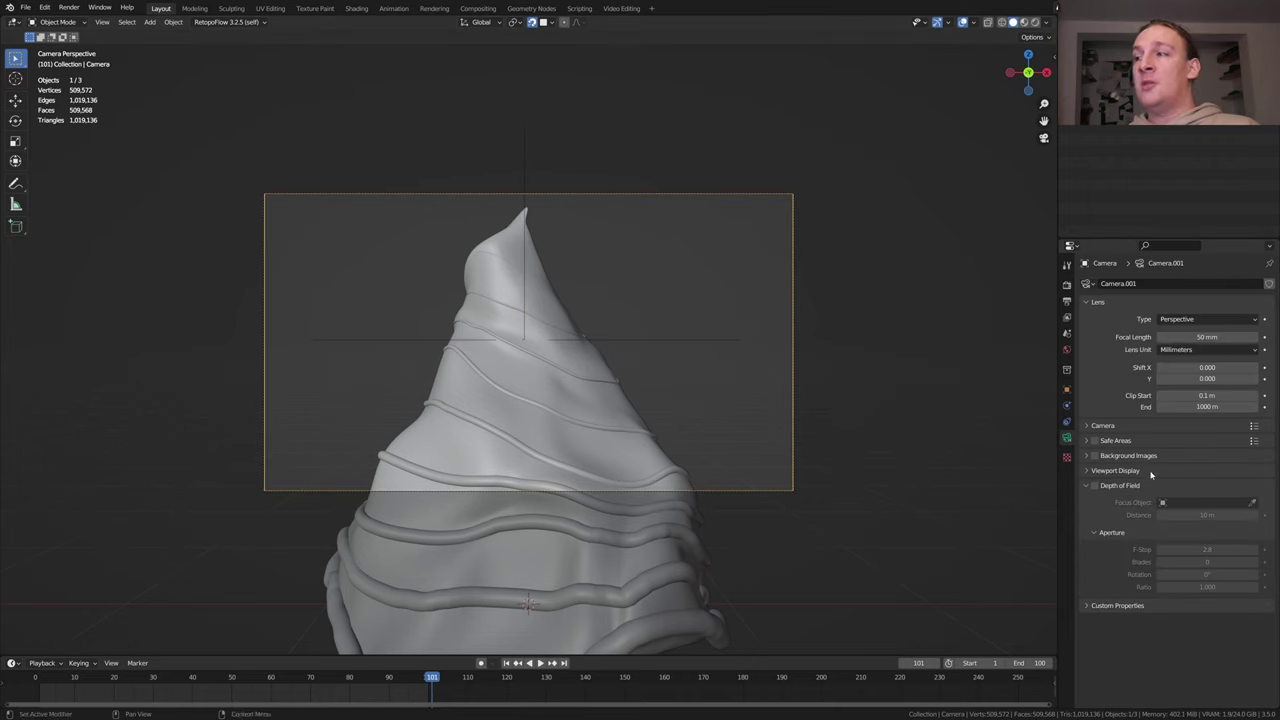
pyautogui.click(1095, 487)
pyautogui.click(1200, 502)
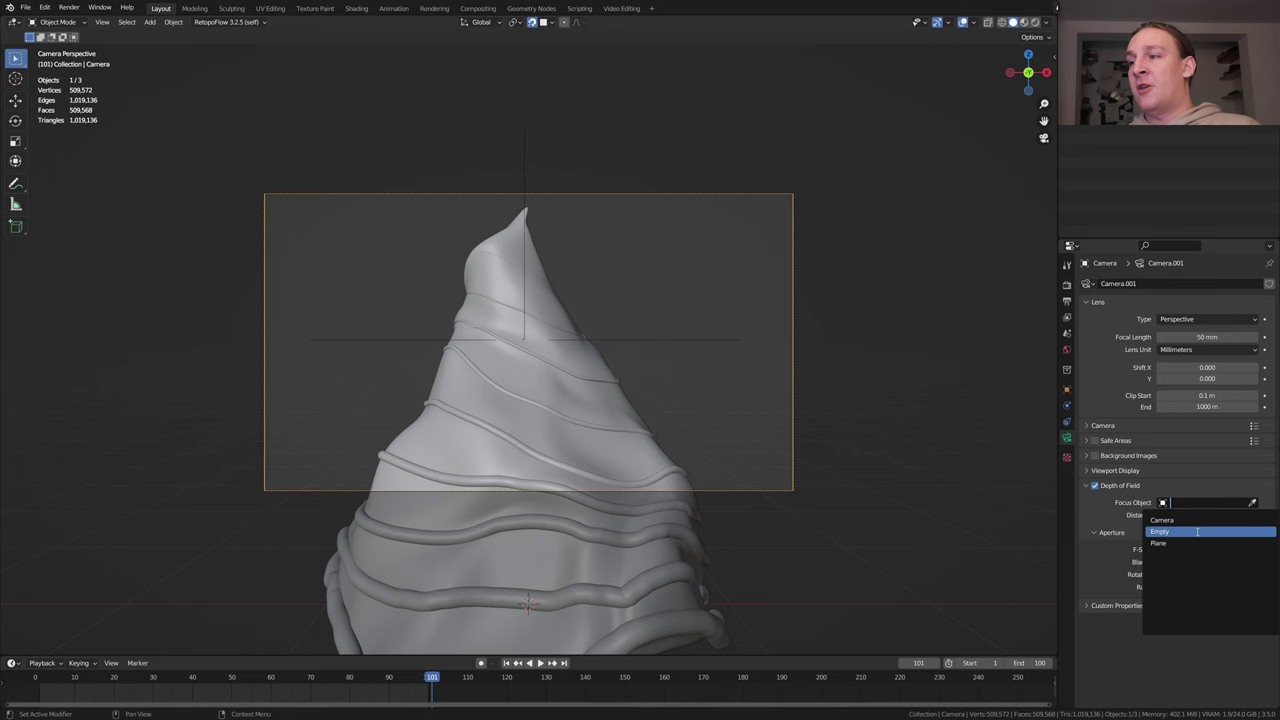
pyautogui.click(1197, 536)
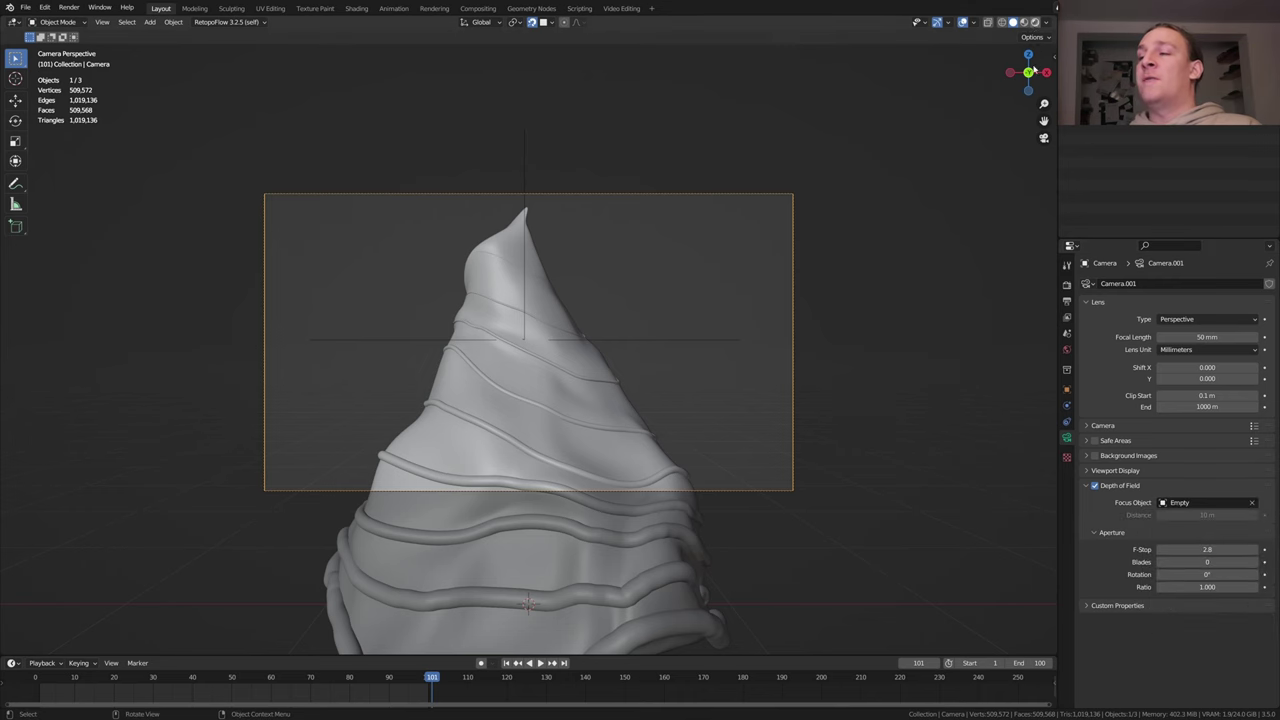
# Show the viewport in rendered shading and set the camera's aperture to F-Stop 0.2 with 16 blades
pyautogui.click(1035, 22)
pyautogui.click(1220, 550)
pyautogui.write('.2')
pyautogui.press('Return')
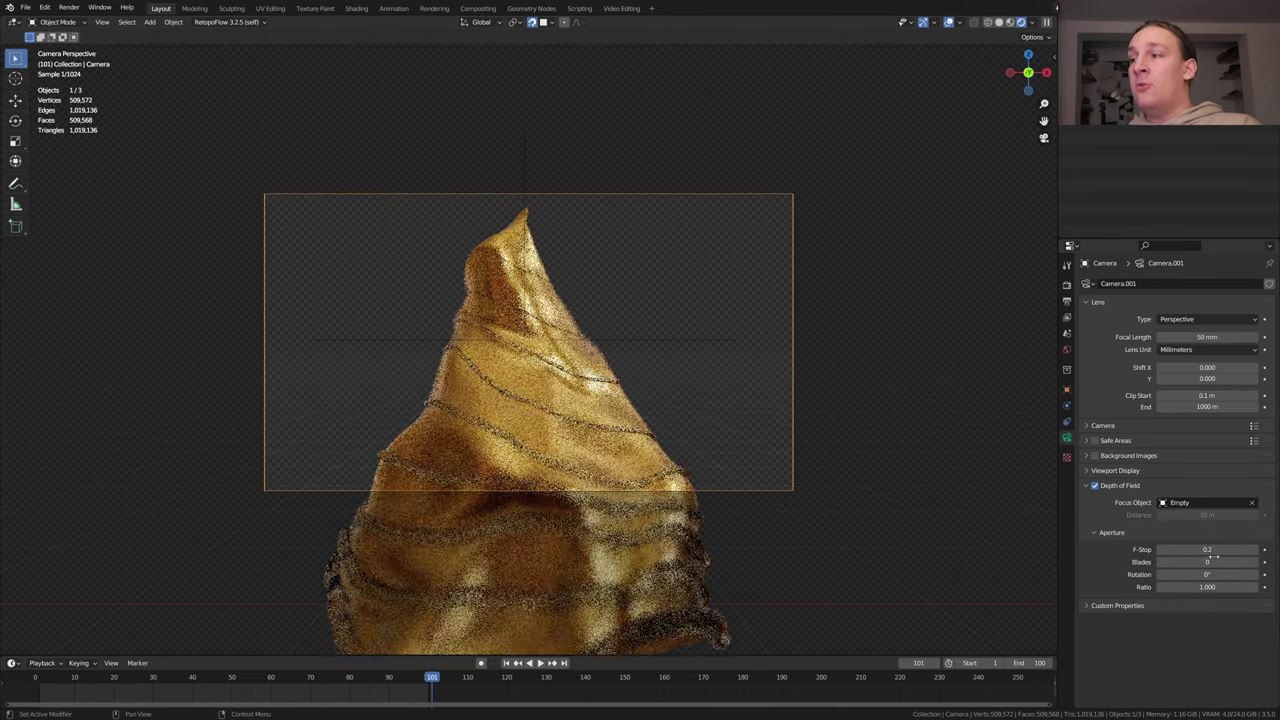
pyautogui.click(1207, 561)
pyautogui.write('16')
pyautogui.press('Return')
# Save the file, render the current frame, and close the render window
pyautogui.hotkey('ctrl', 's')
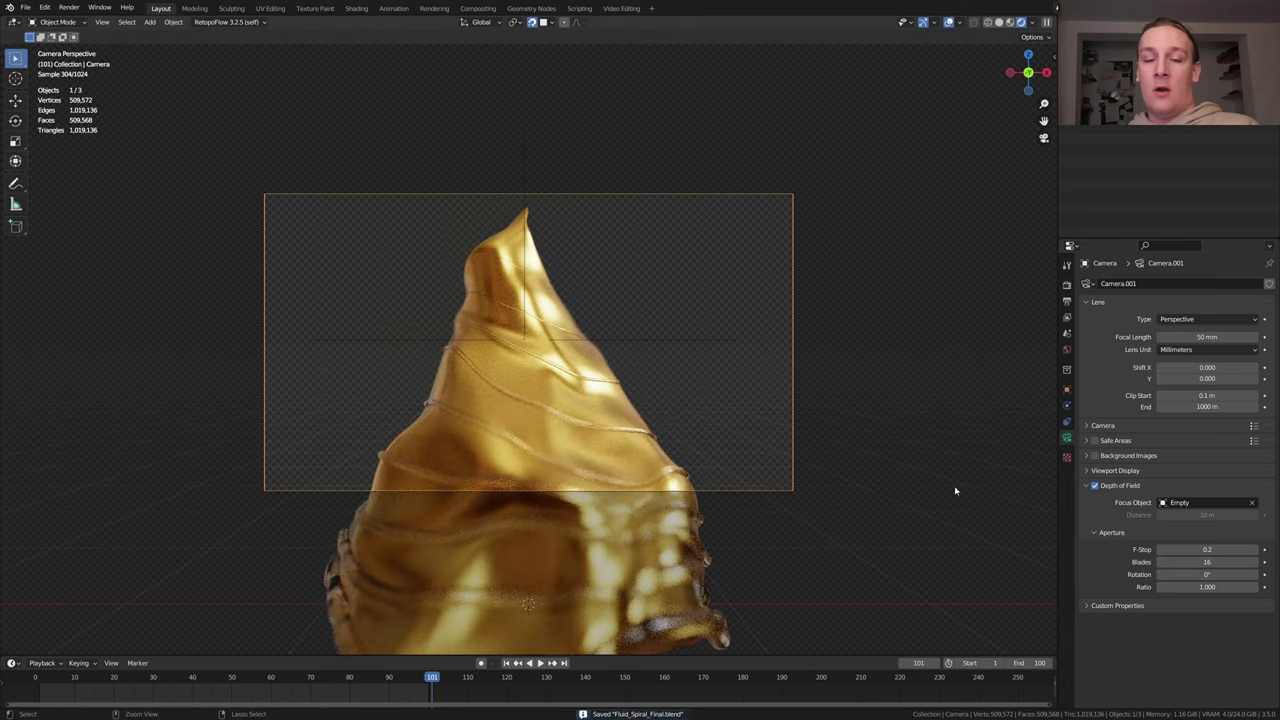
pyautogui.press('F12')
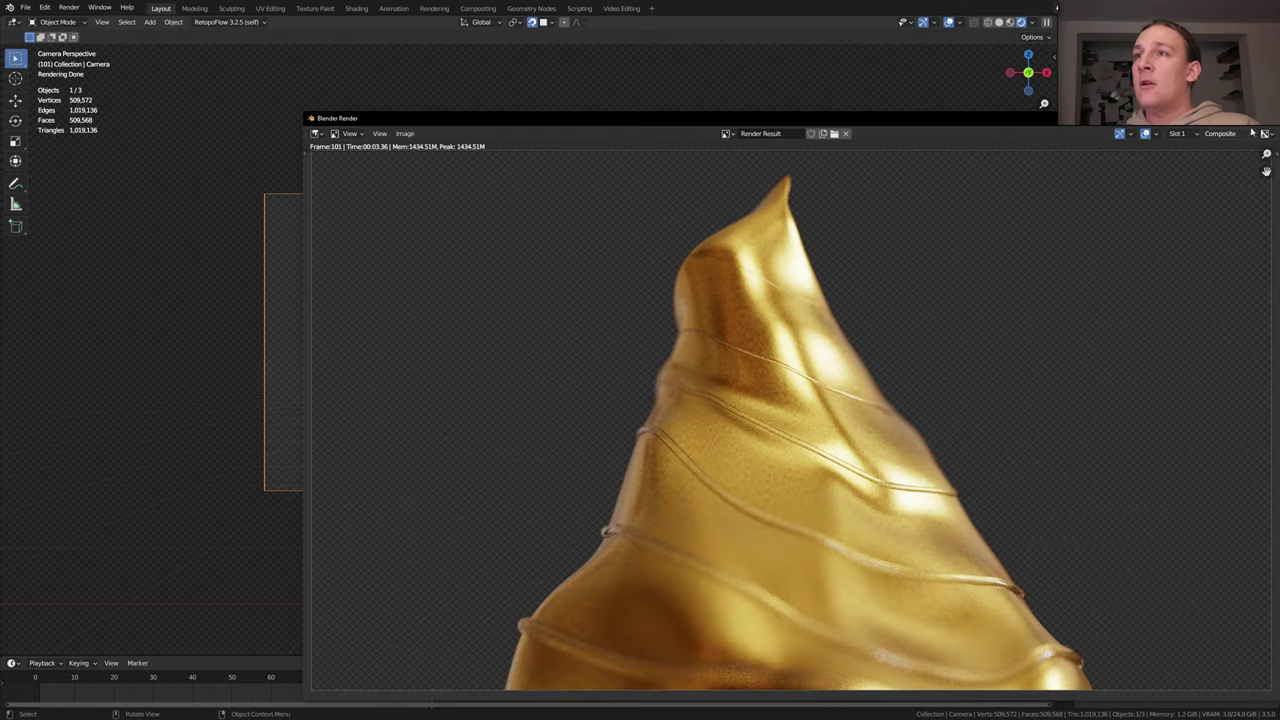
pyautogui.click(1275, 127)
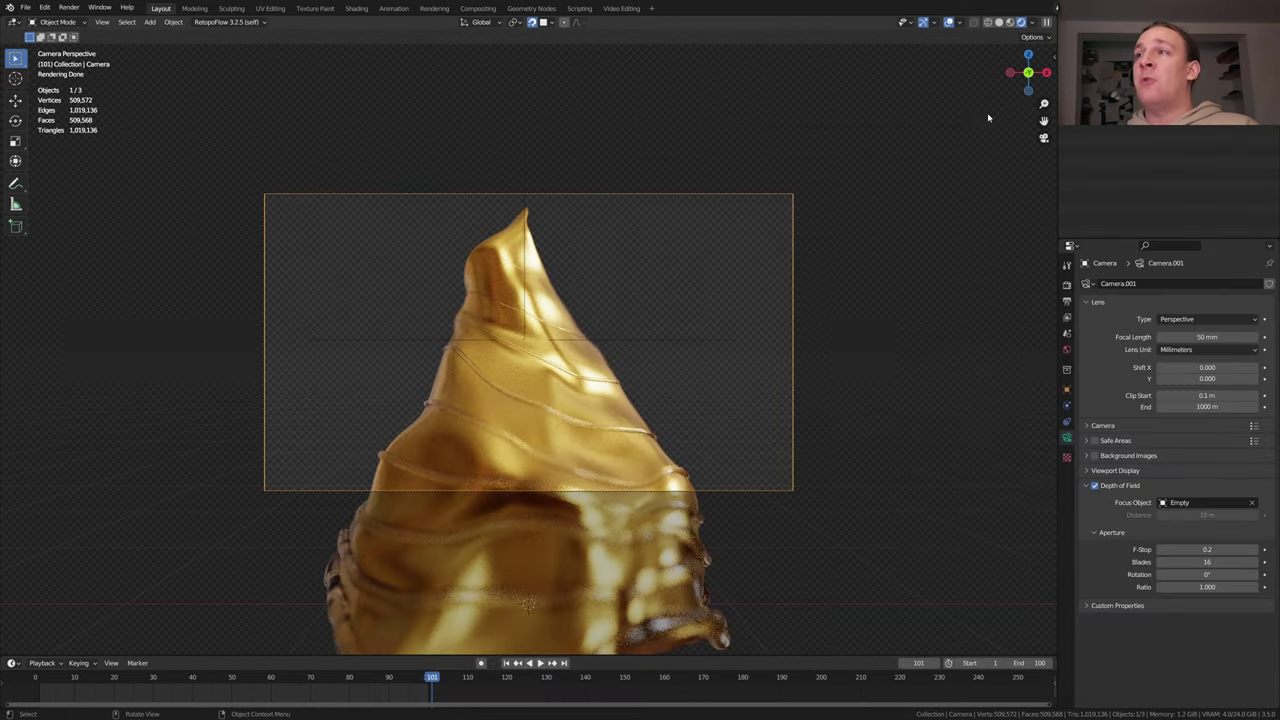
# In the Compositing workspace, add a Denoise node fed by Image, Denoising Normal and Denoising Albedo, and preview it through a Viewer node
pyautogui.click(478, 9)
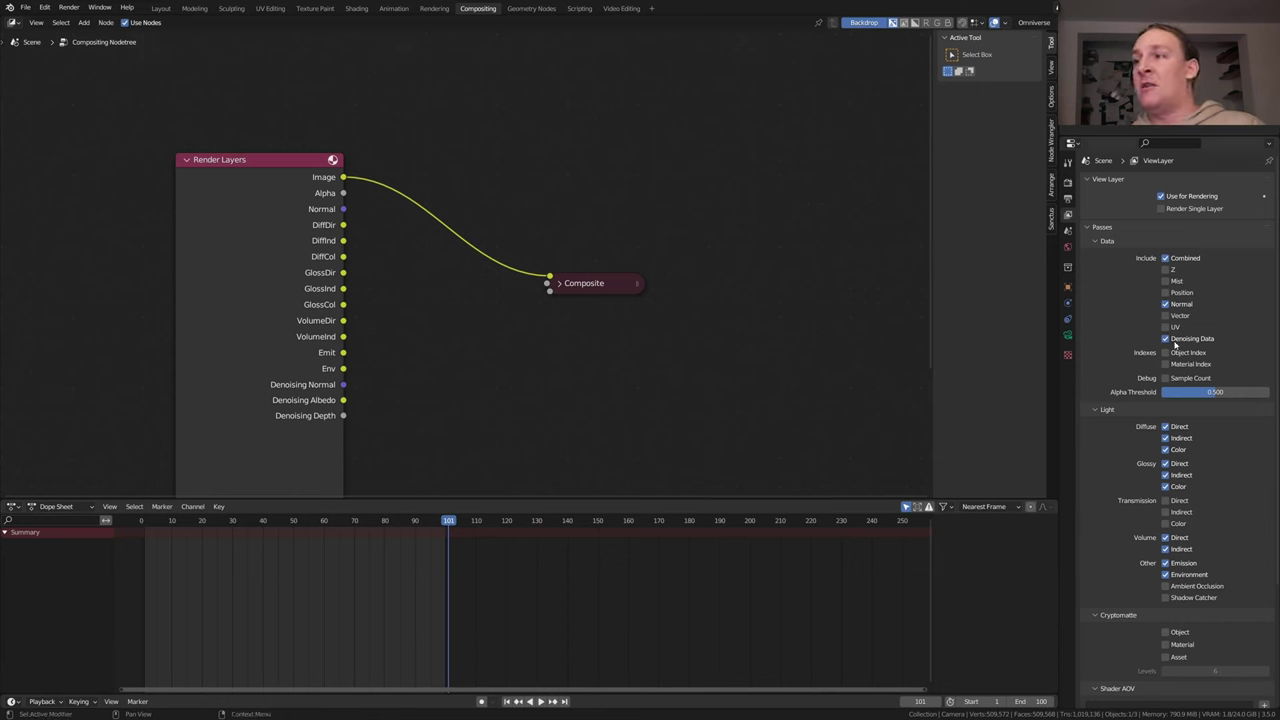
pyautogui.hotkey('shift', 'a')
pyautogui.click(603, 236)
pyautogui.write('de')
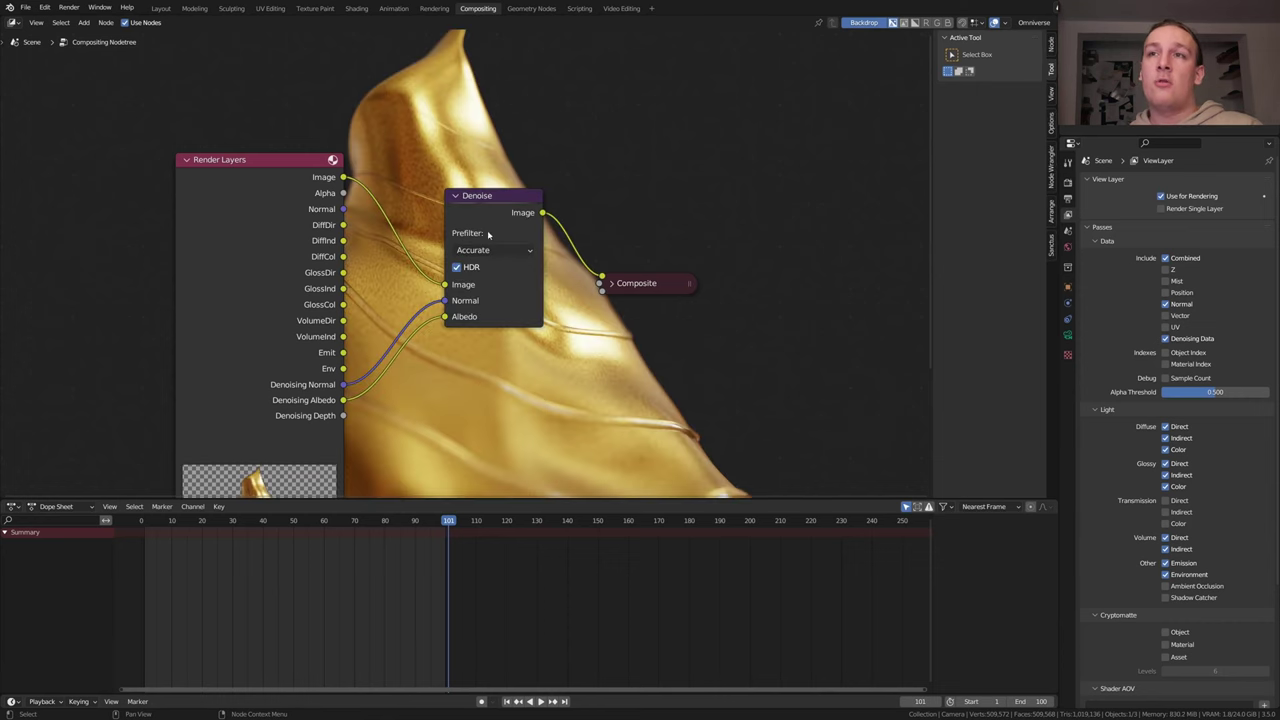
pyautogui.keyDown('ctrl'); pyautogui.keyDown('shift'); pyautogui.click(488, 233); pyautogui.keyUp('shift'); pyautogui.keyUp('ctrl')
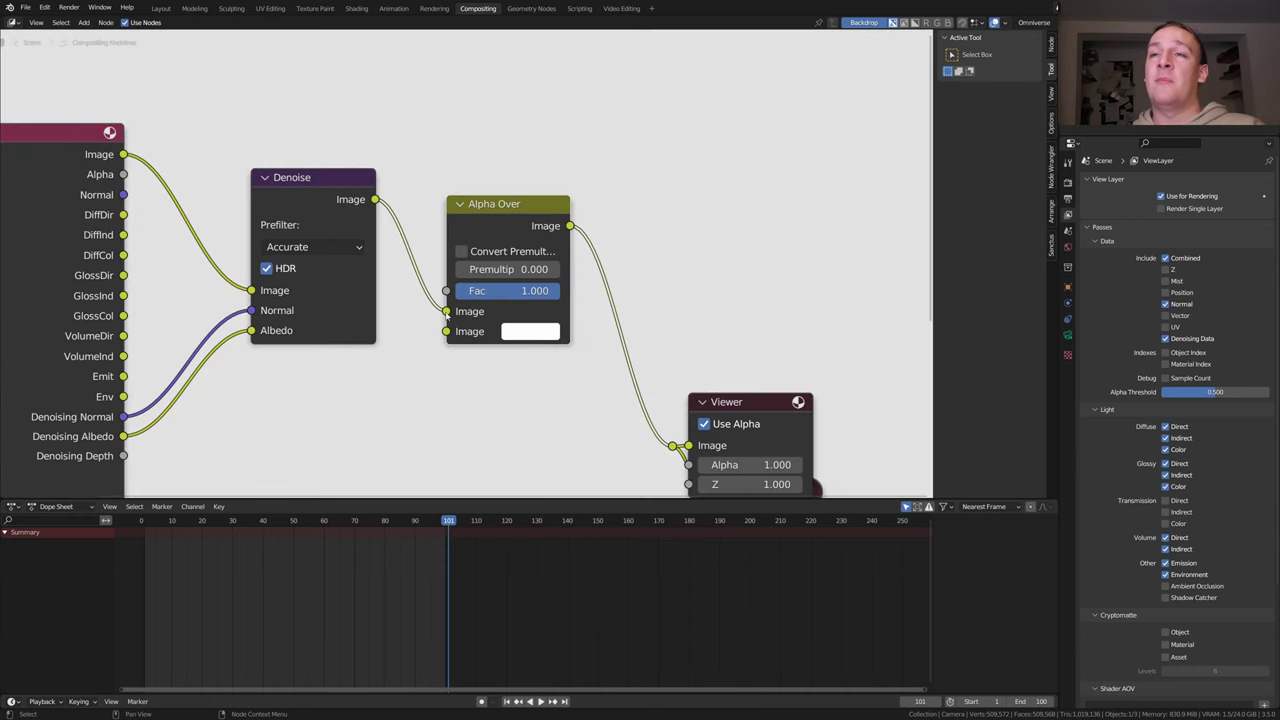
# Insert an Alpha Over node after Denoise and set its background colour to light orange
pyautogui.click(538, 328)
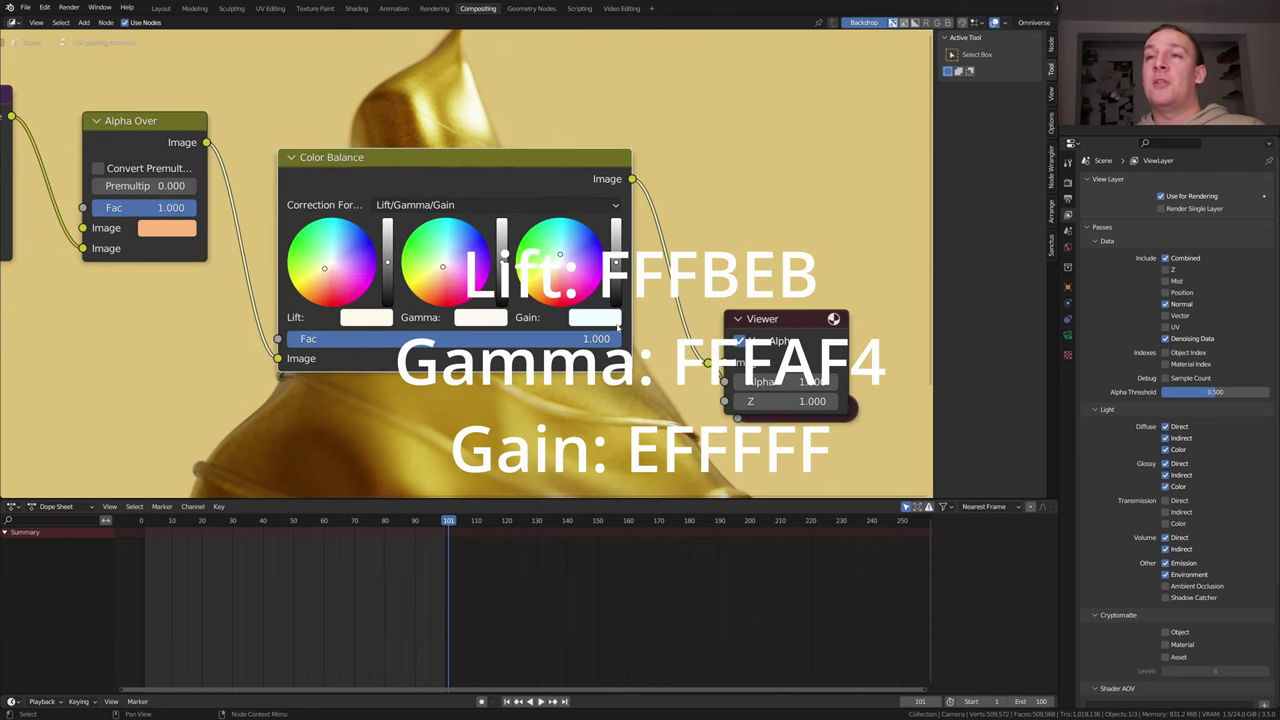
# Duplicate the Alpha Over node after Color Balance, route the image into its second Image input, and set its colour to black
pyautogui.scroll(-2, 380, 400)
pyautogui.hotkey('shift', 'd')
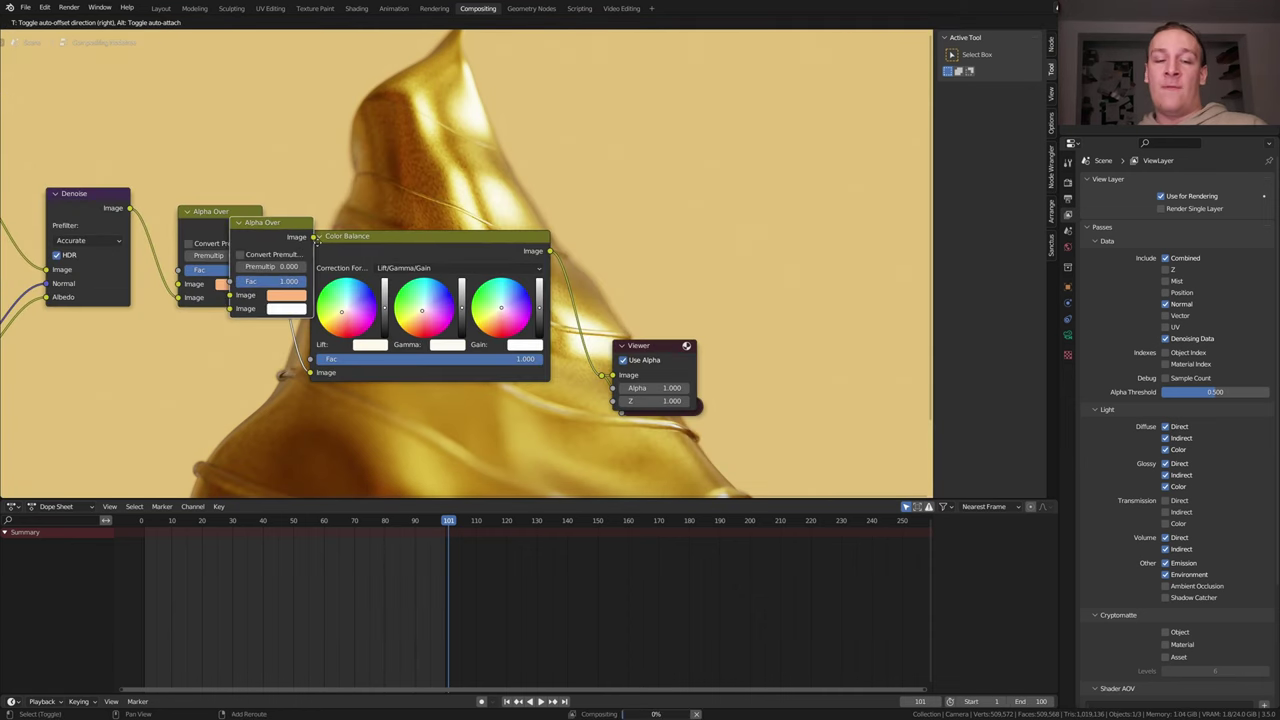
pyautogui.click(669, 277)
pyautogui.moveTo(599, 336); pyautogui.dragTo(600, 349)
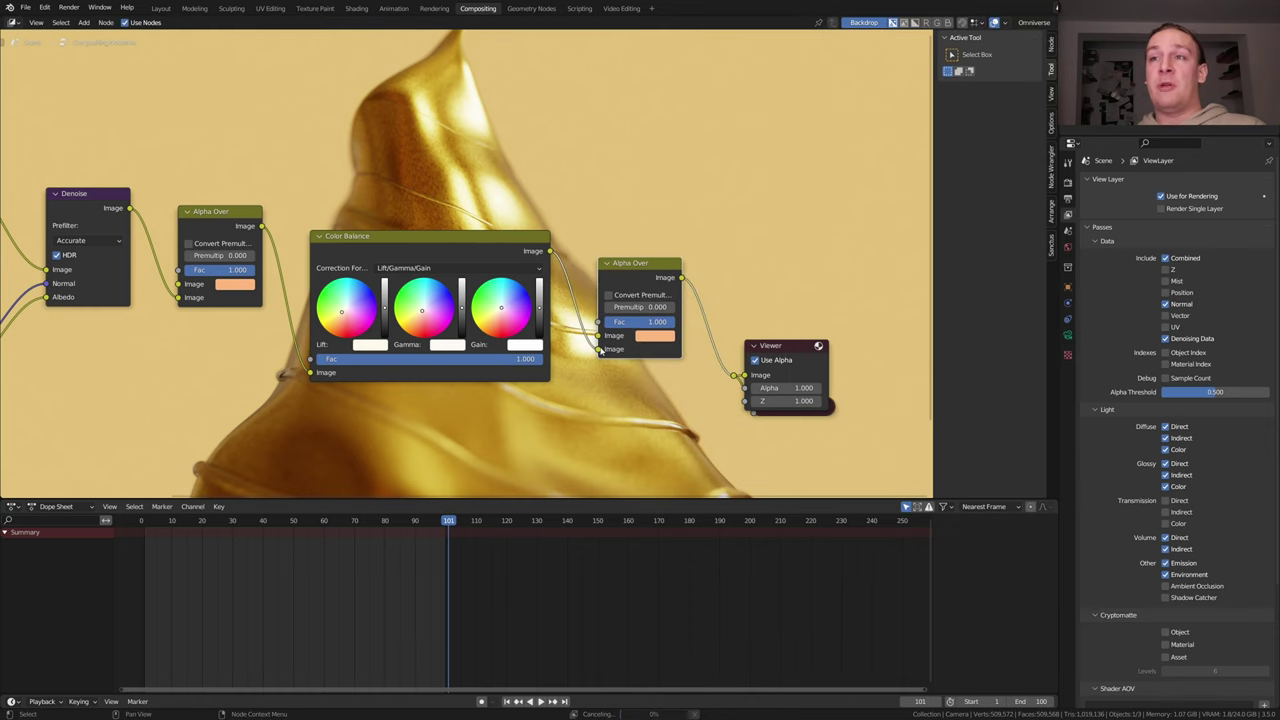
pyautogui.click(655, 337)
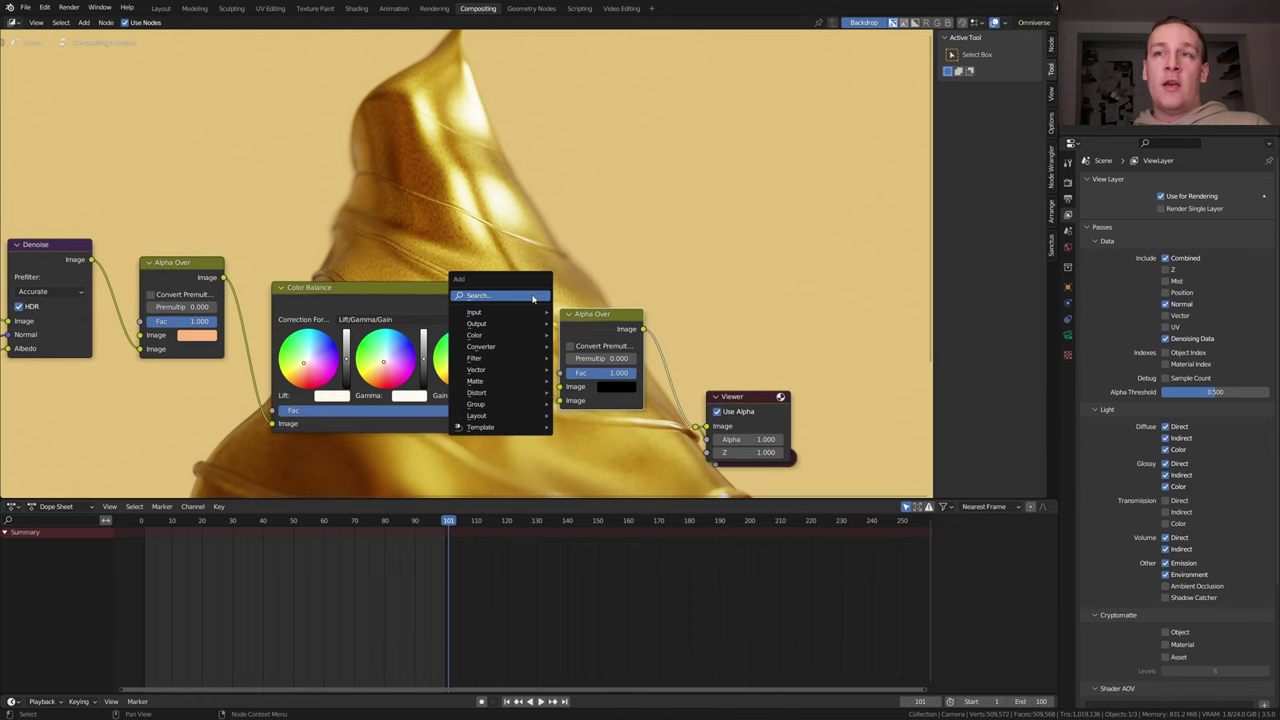
# Add a Box Mask node and connect its Mask output to the Fac input of the black Alpha Over node
pyautogui.moveTo(530, 293)
pyautogui.click(600, 297)
pyautogui.moveTo(390, 204); pyautogui.dragTo(560, 374)
# Set the Box Mask's width to 0.9 and its height to 0.45
pyautogui.moveTo(326, 197); pyautogui.dragTo(340, 230, button='middle')
pyautogui.click(338, 229)
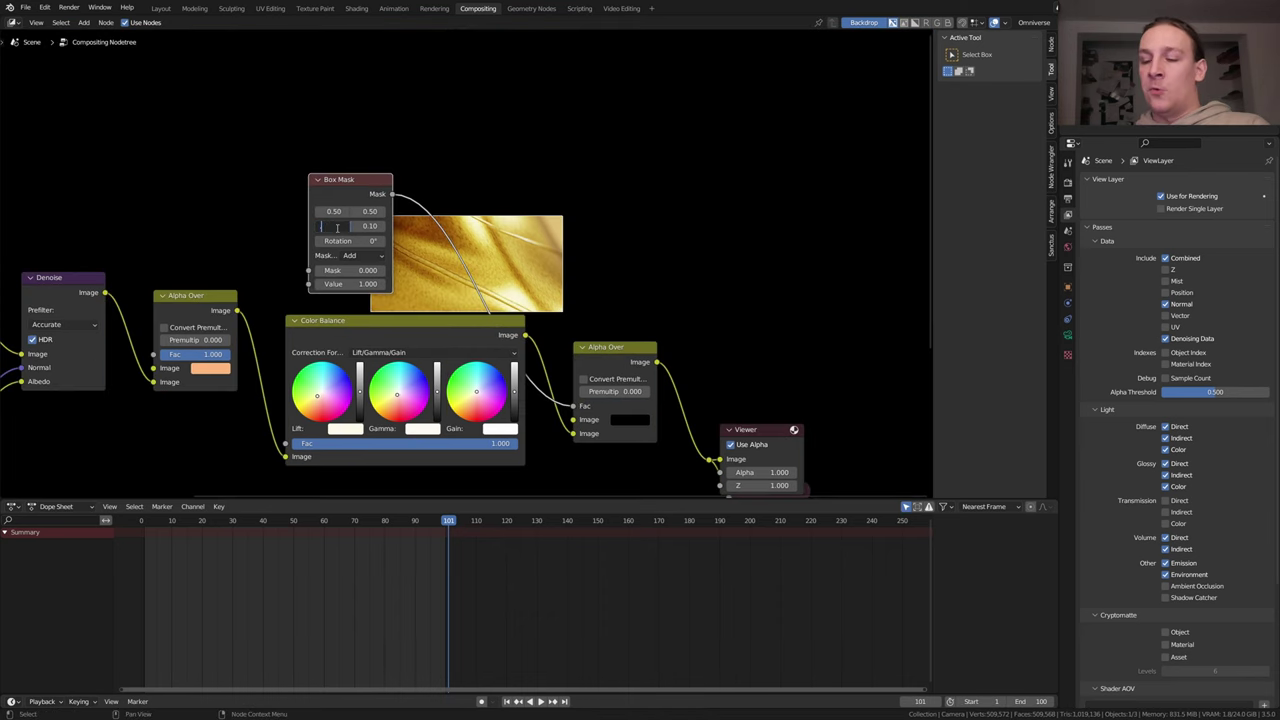
pyautogui.write('.9')
pyautogui.press('Return')
pyautogui.click(364, 226)
pyautogui.write('.4')
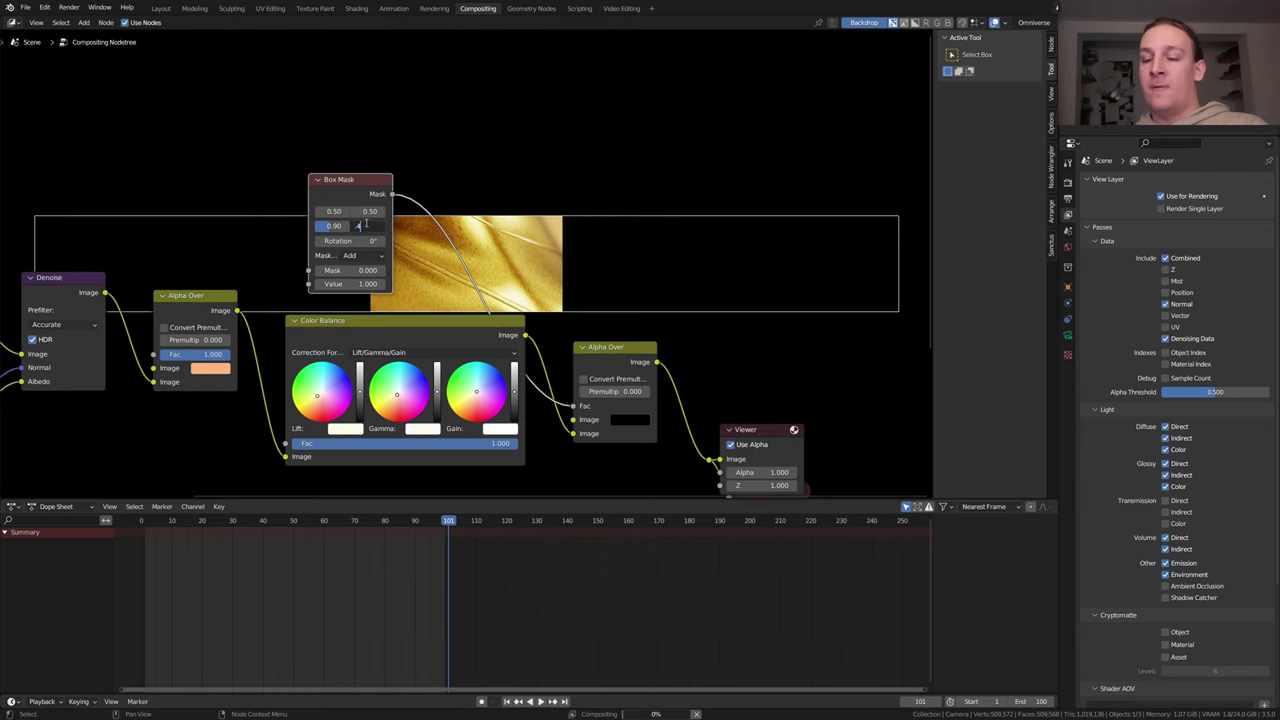
pyautogui.write('5')
pyautogui.press('Return')
# Insert a Blur node between Box Mask and Alpha Over, with both X and Y set to 300
pyautogui.hotkey('shift', 'a')
pyautogui.write('b')
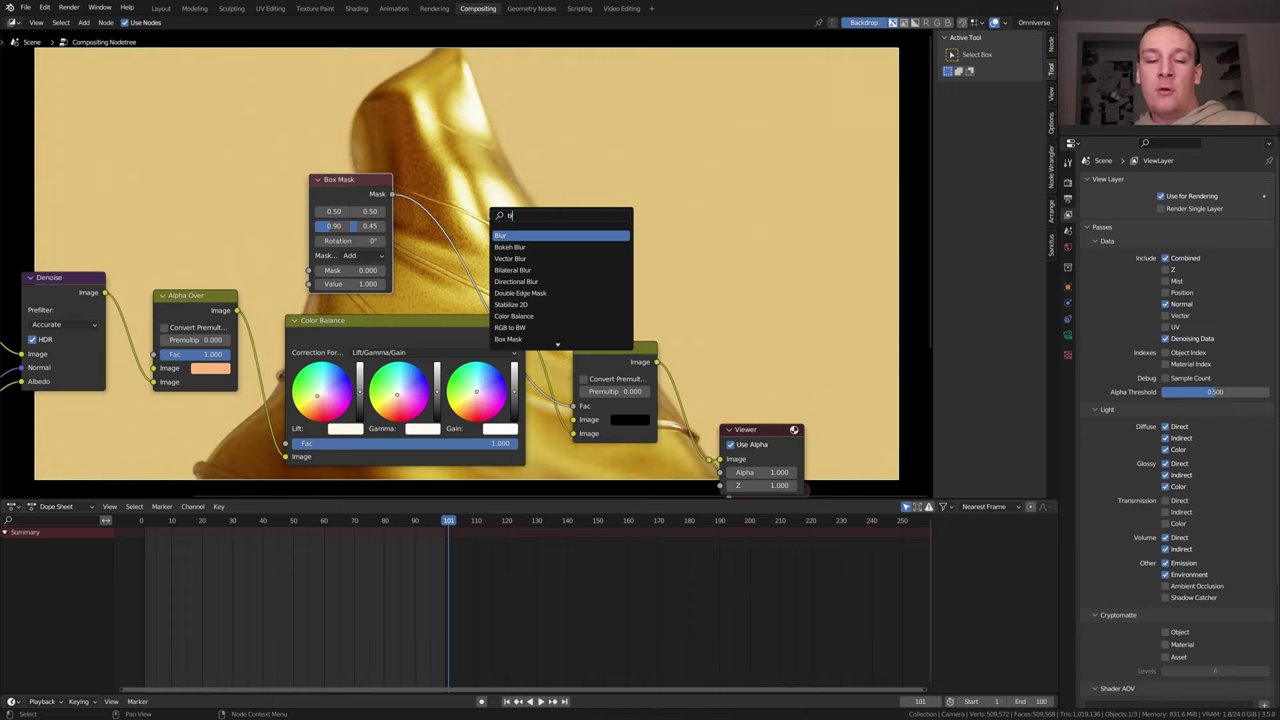
pyautogui.press('Return')
pyautogui.click(502, 238)
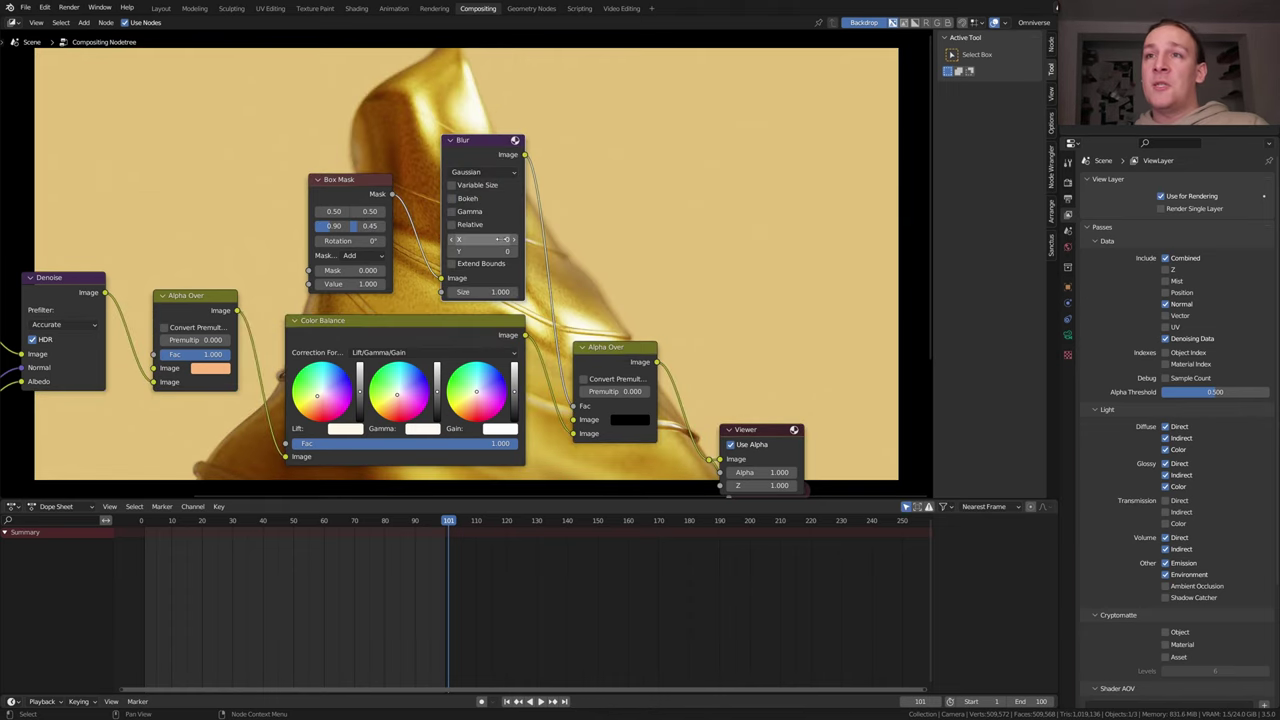
pyautogui.moveTo(502, 239); pyautogui.dragTo(502, 252)
pyautogui.write('30')
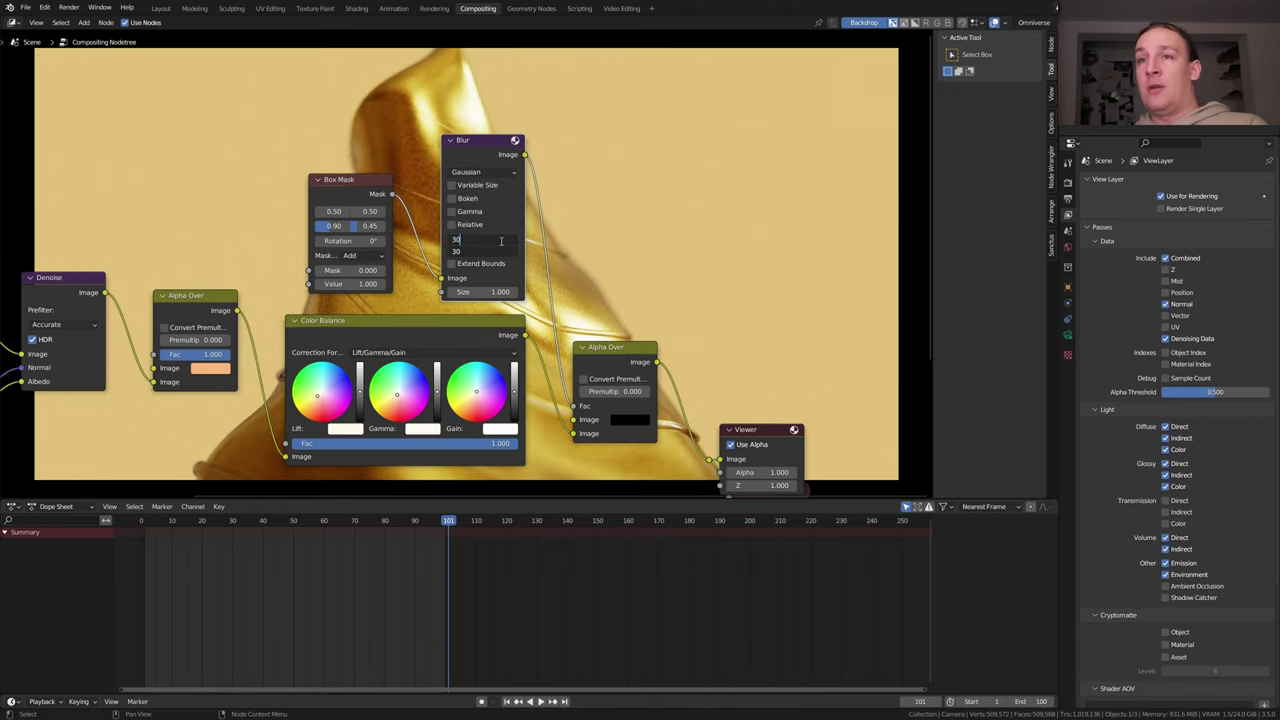
pyautogui.write('0')
pyautogui.press('Return')
# Insert a Mix node between the black Alpha Over node and the Viewer
pyautogui.hotkey('shift', 'a')
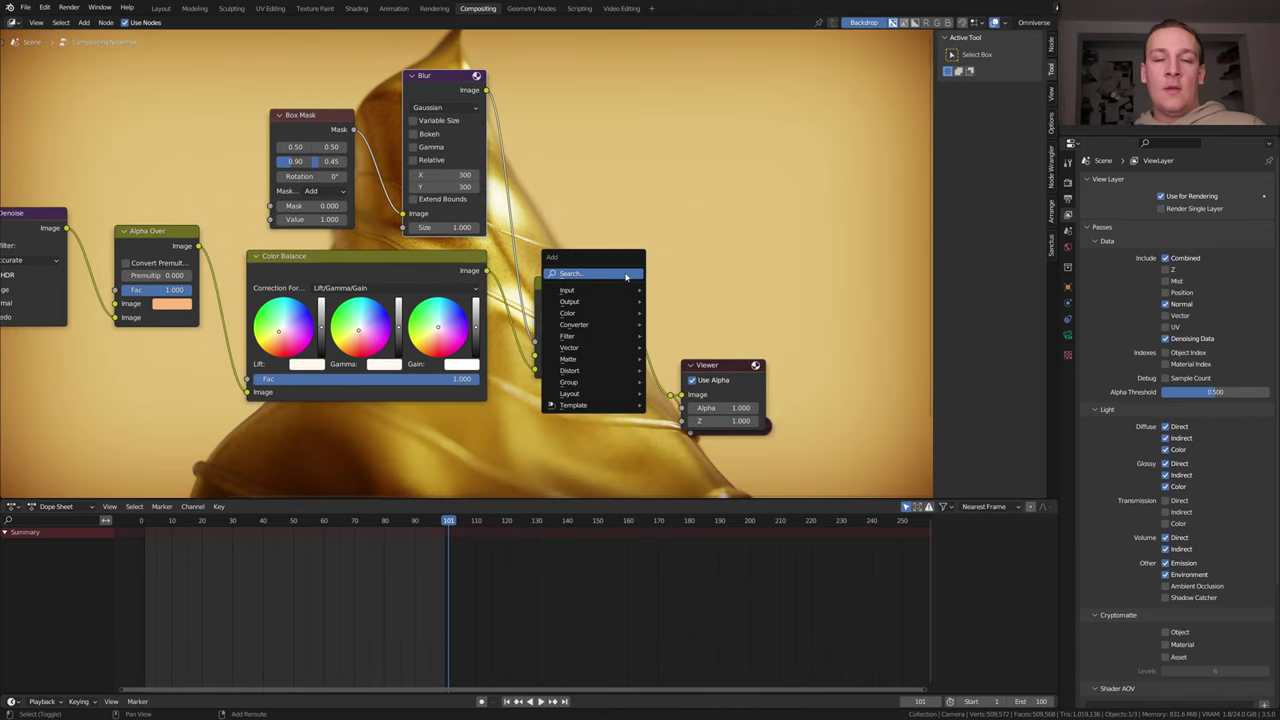
pyautogui.click(626, 276)
pyautogui.write('mi')
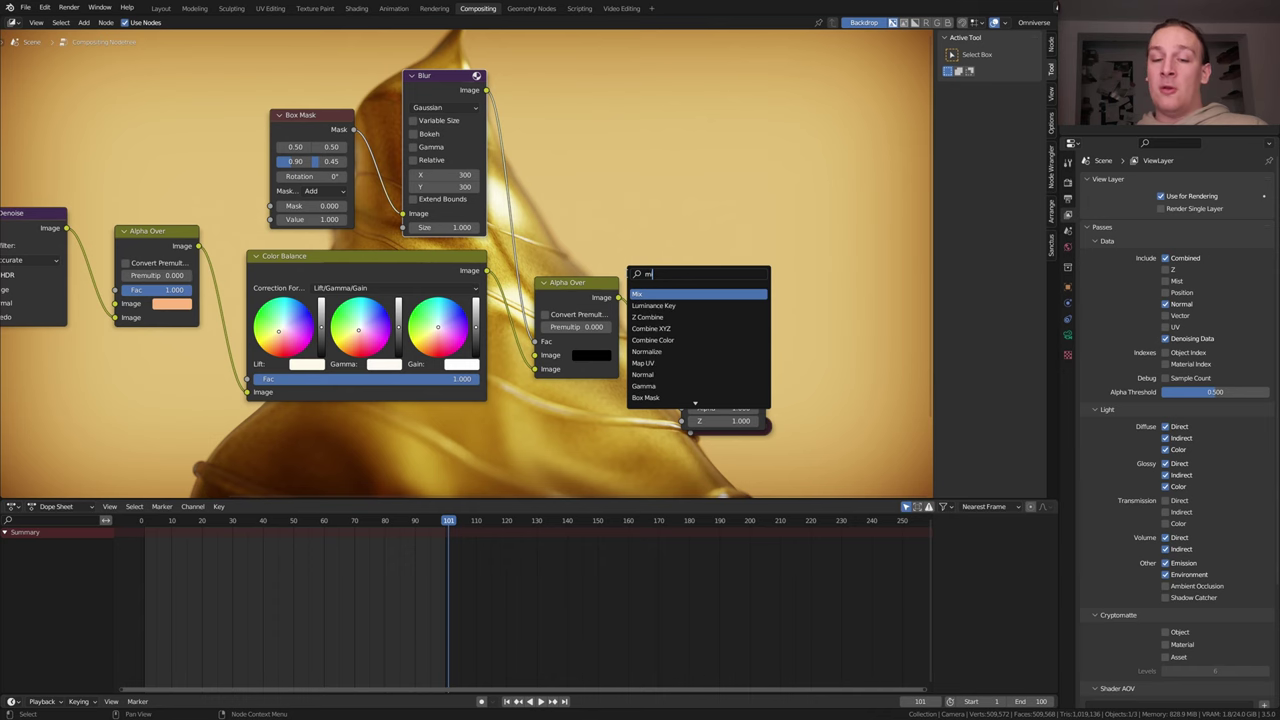
pyautogui.press('Return')
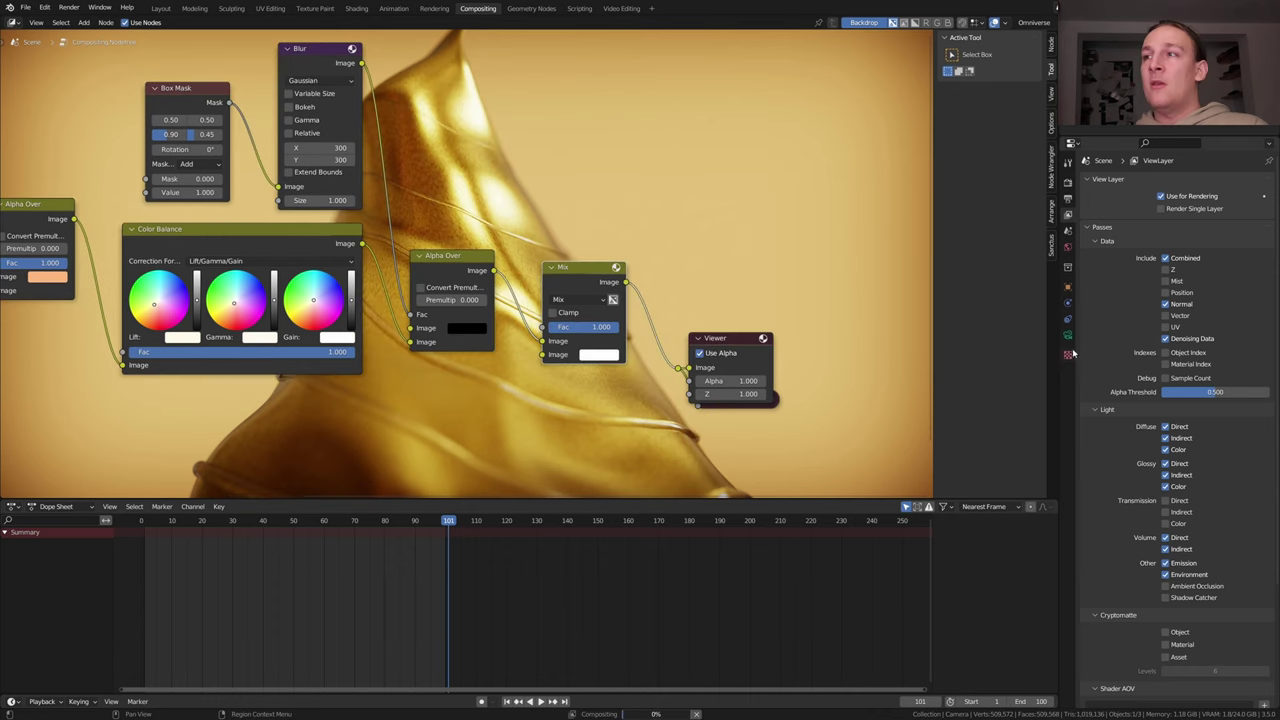
# Create a new brush texture of type Clouds with its size set to 0
pyautogui.click(1068, 355)
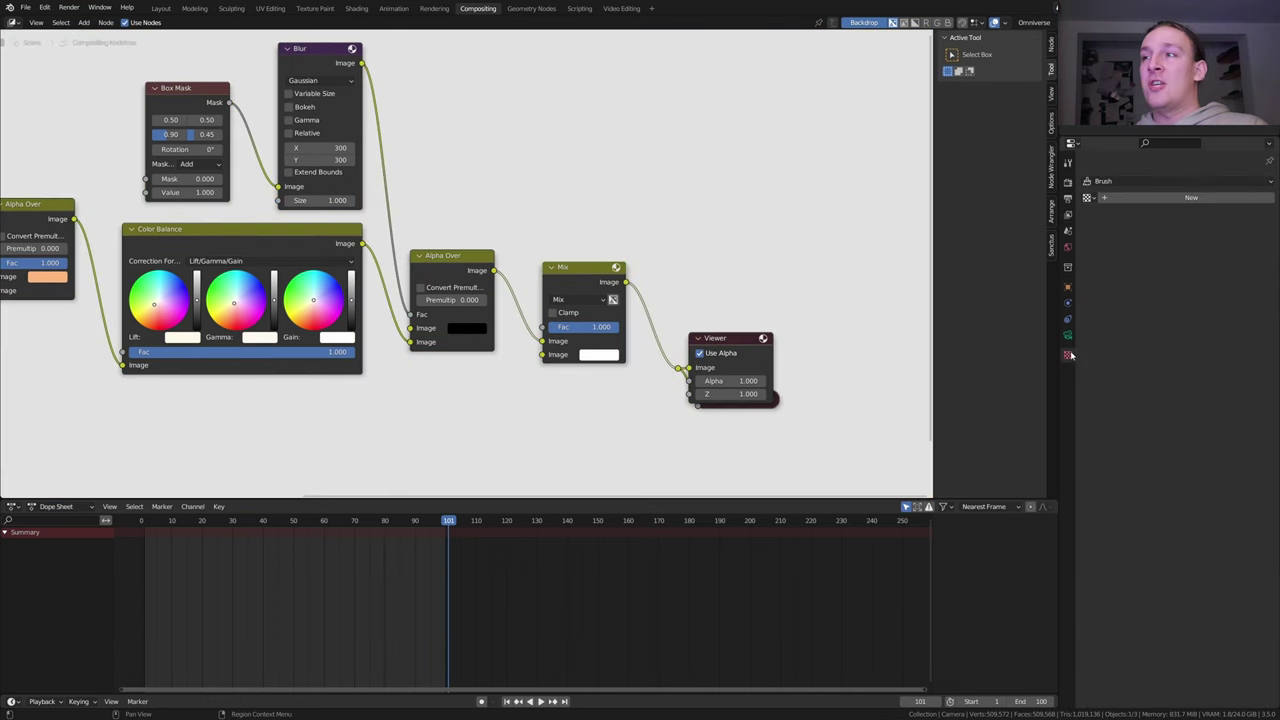
pyautogui.click(1165, 197)
pyautogui.click(1160, 214)
pyautogui.click(1160, 252)
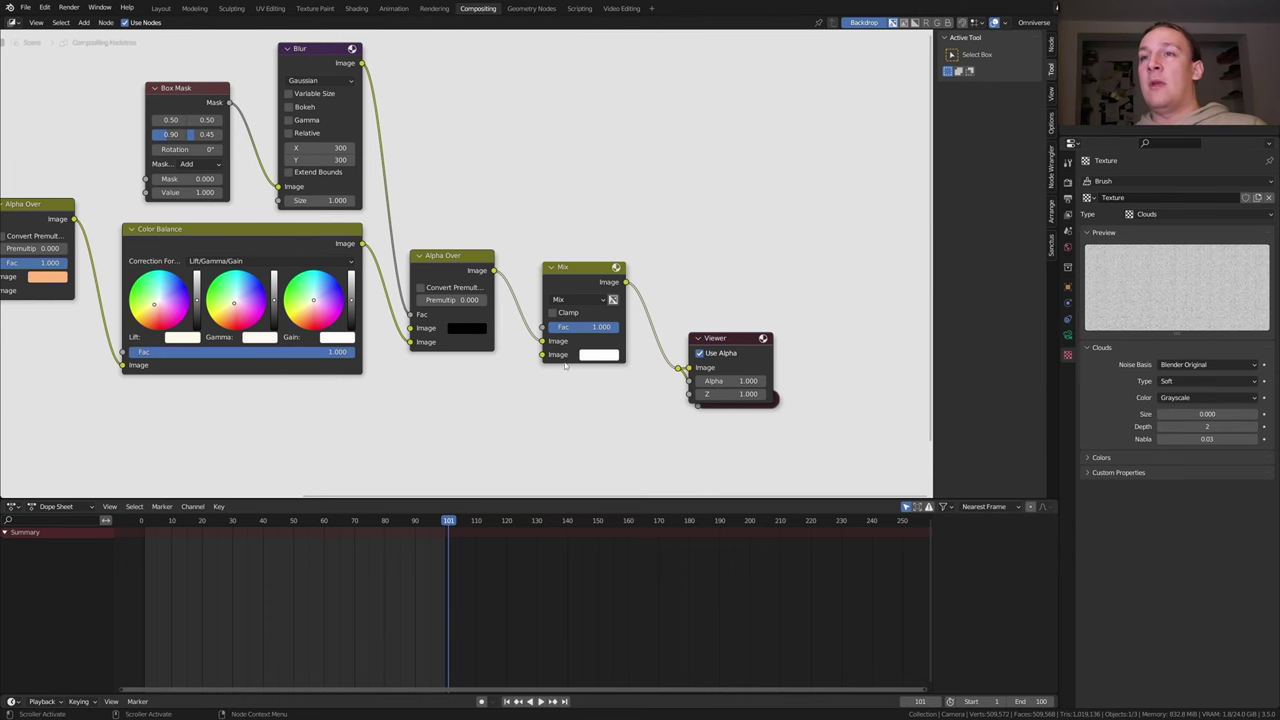
# Feed the Mix node's second Image input from a Texture node's Value using the clouds texture, and set the Mix factor to 0.03
pyautogui.moveTo(544, 356); pyautogui.dragTo(517, 384)
pyautogui.write('te')
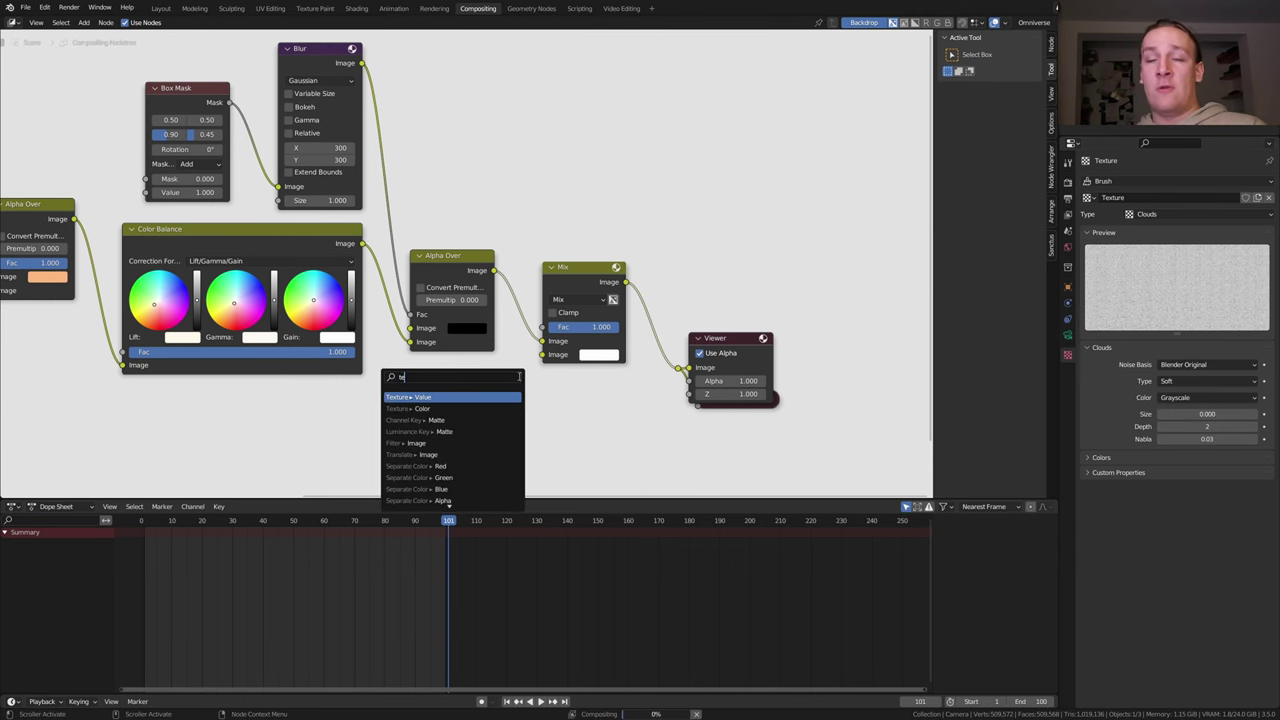
pyautogui.click(589, 228)
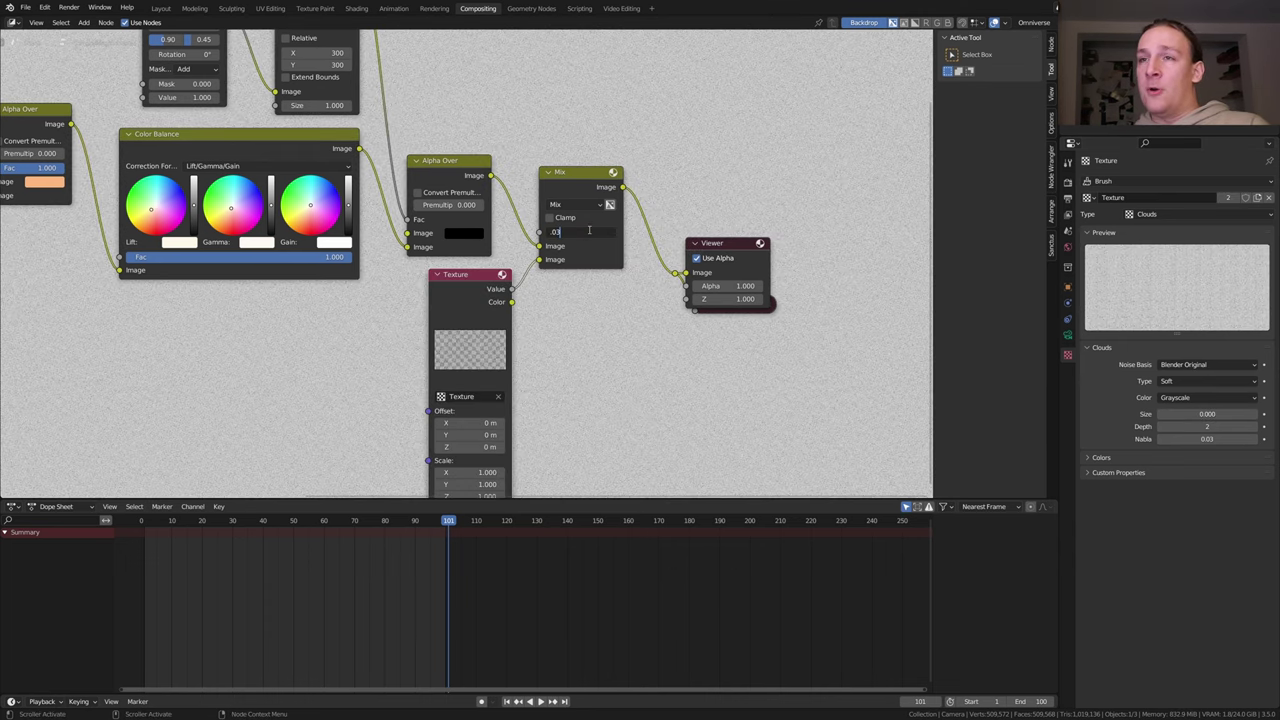
pyautogui.press('Return')
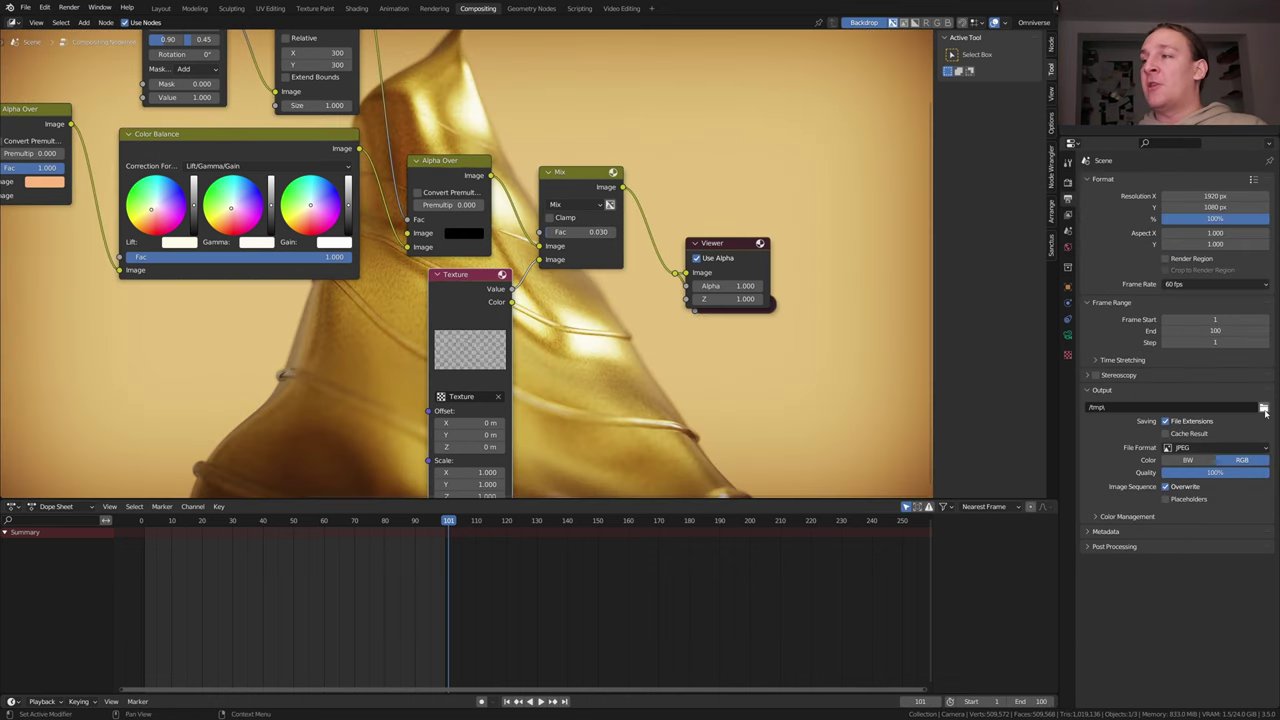
# Set the render output path to the Rendered_Images_03_ file prefix, and enable Persistent Data for the final render
pyautogui.click(1265, 410)
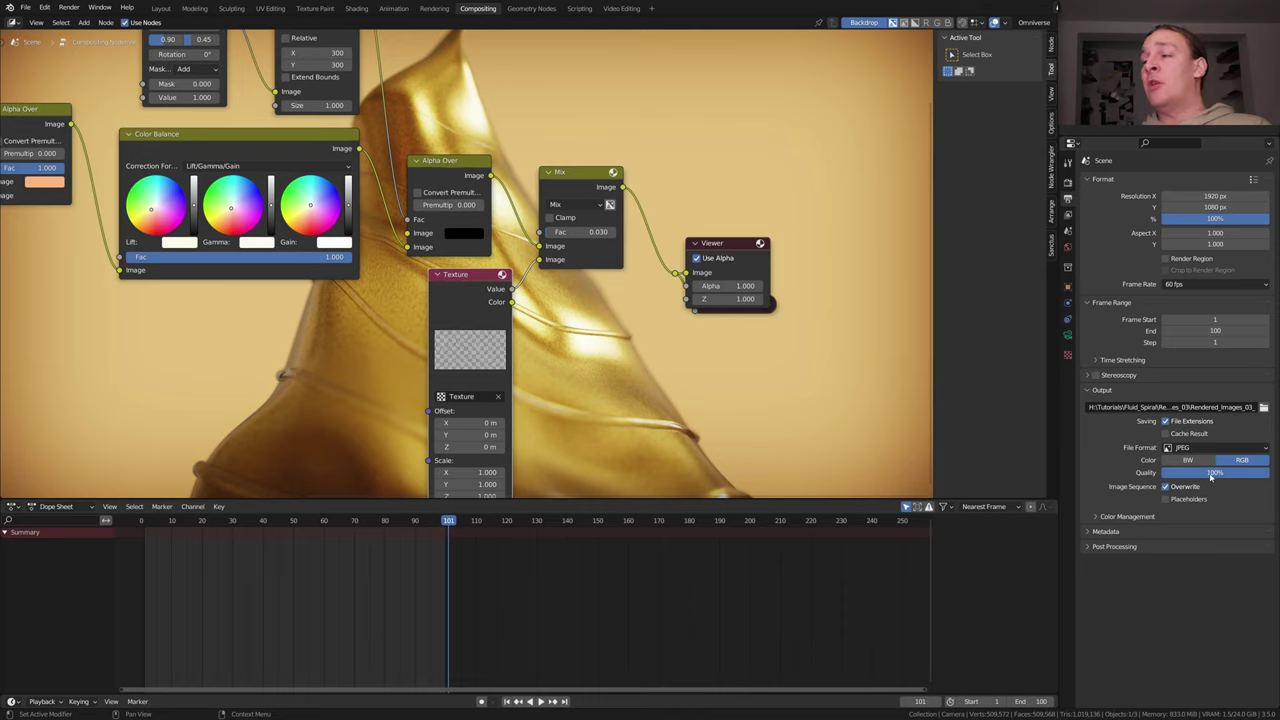
pyautogui.click(1068, 182)
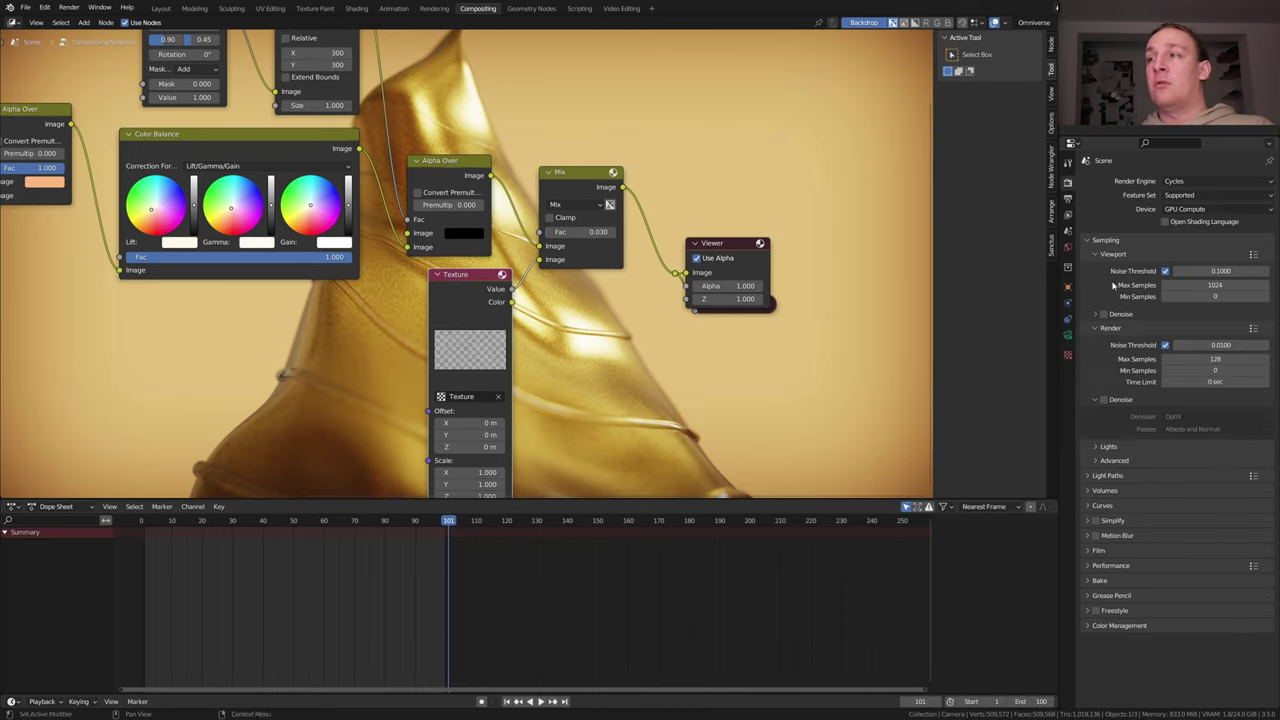
pyautogui.click(1146, 567)
pyautogui.scroll(-2, 1168, 622)
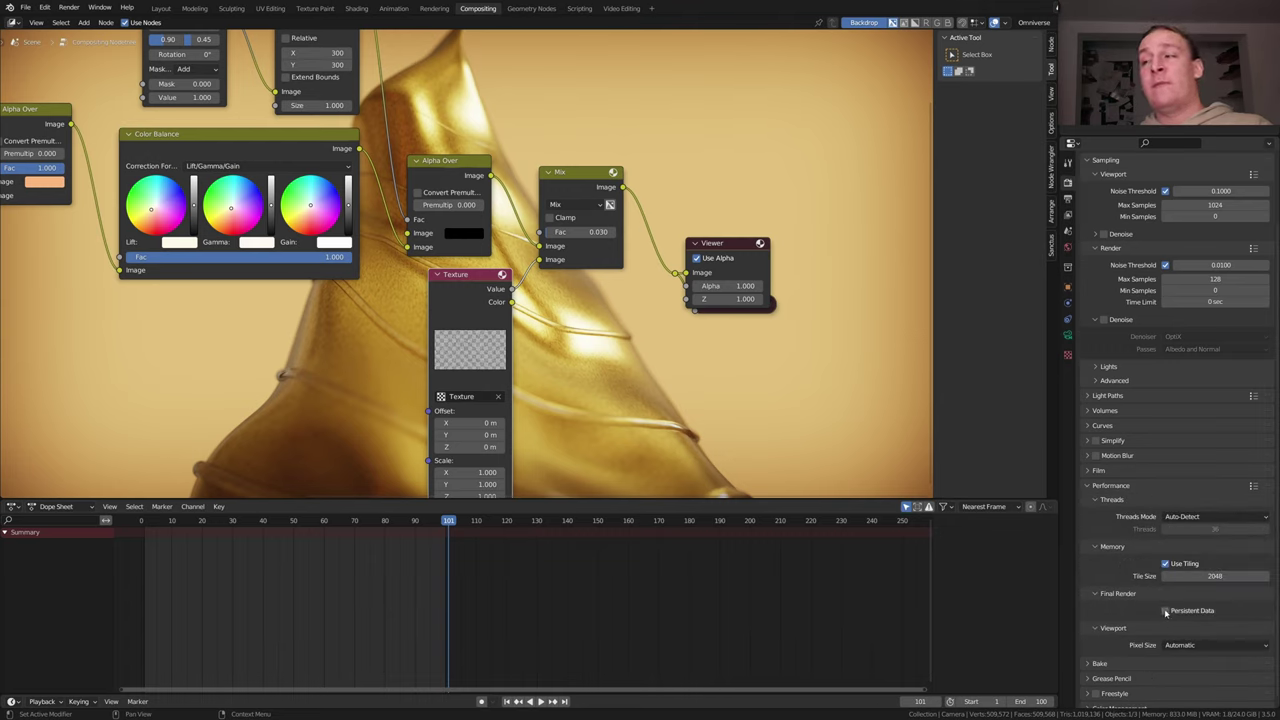
pyautogui.click(1166, 611)
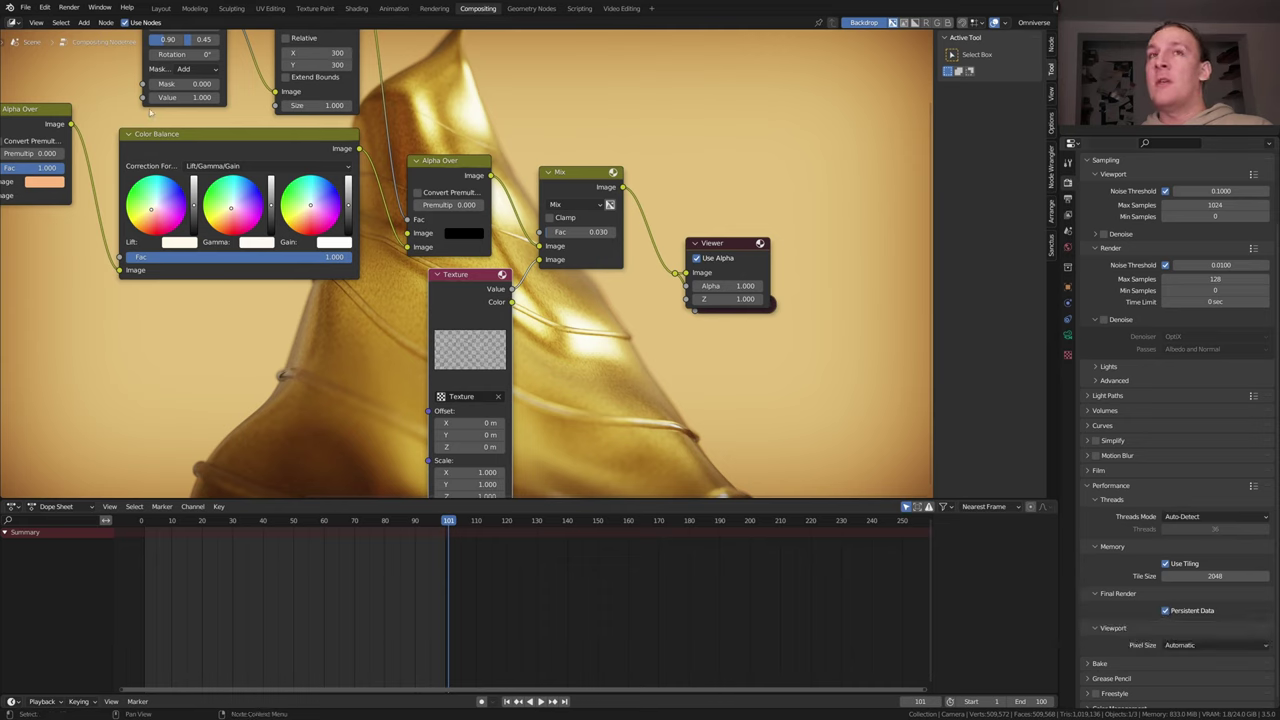
# Turn on Lock Interface for rendering and save the file
pyautogui.click(79, 12)
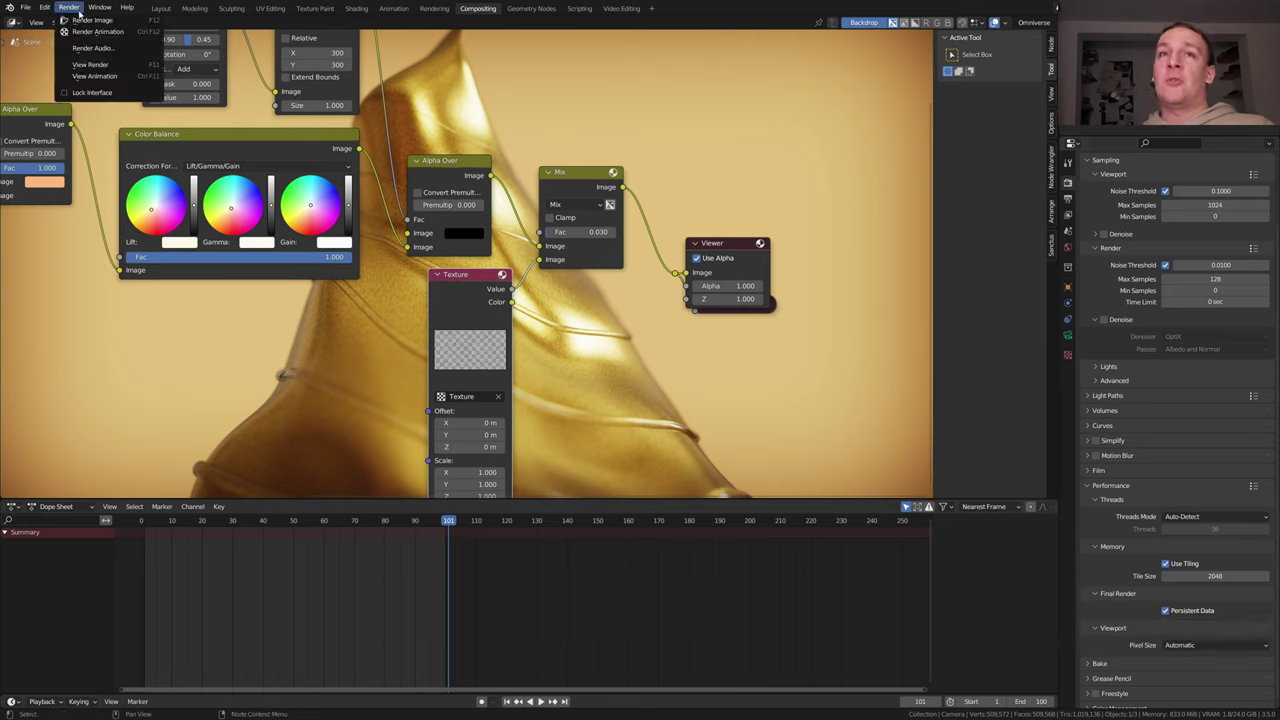
pyautogui.click(97, 92)
pyautogui.hotkey('ctrl', 's')
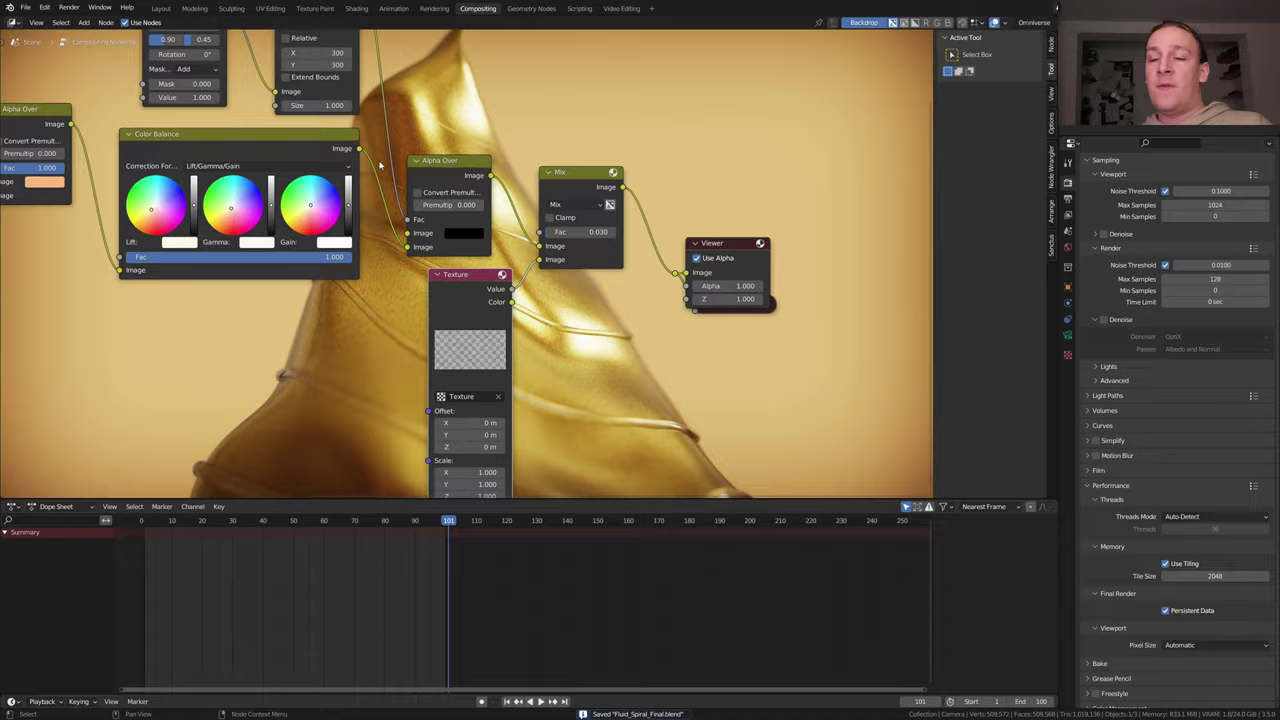